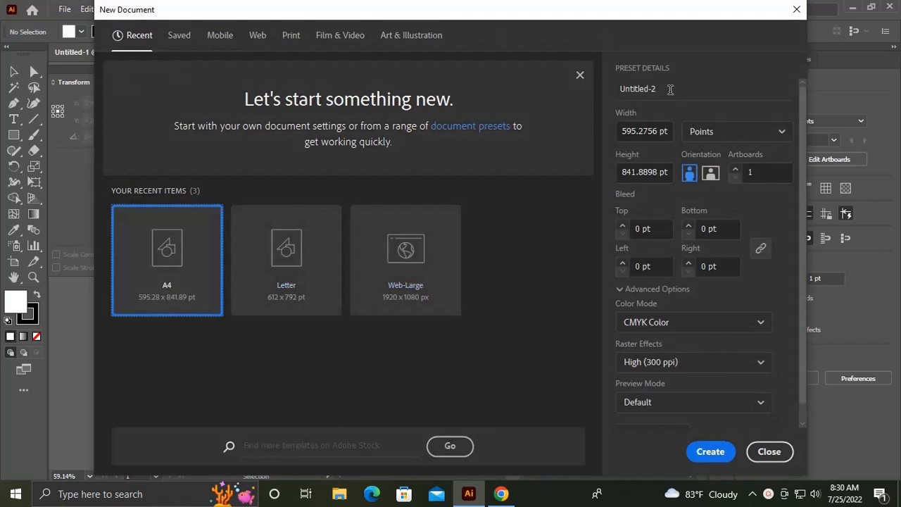
Step: Create a new document named "jersey design" with a 64 by 64 inch artboard, measured in inches
{"action": "left_click", "coordinate": [670, 90]}
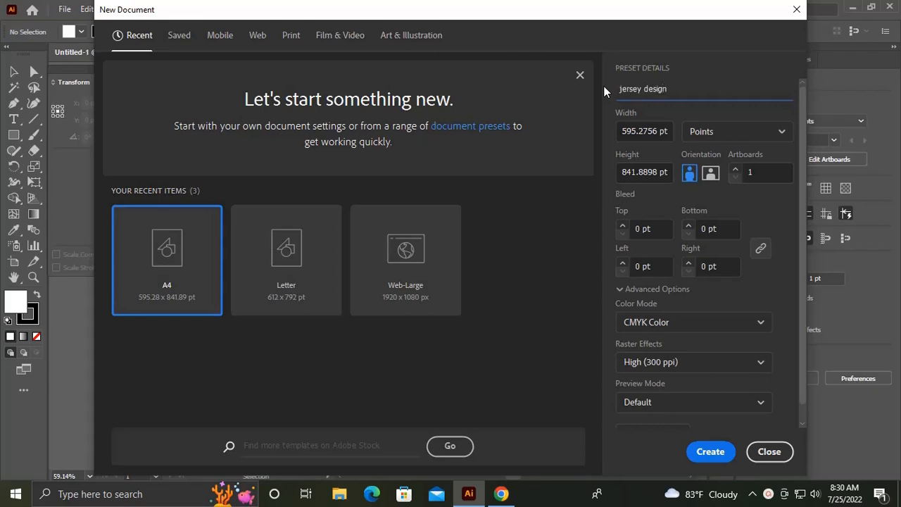
{"action": "left_click", "coordinate": [712, 135]}
{"action": "left_click", "coordinate": [703, 221]}
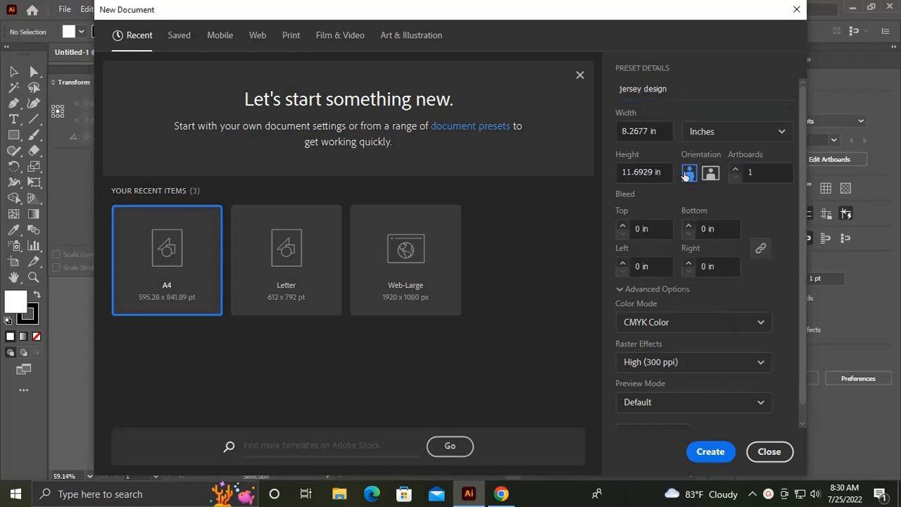
{"action": "left_click_drag", "start_coordinate": [662, 170], "coordinate": [614, 161]}
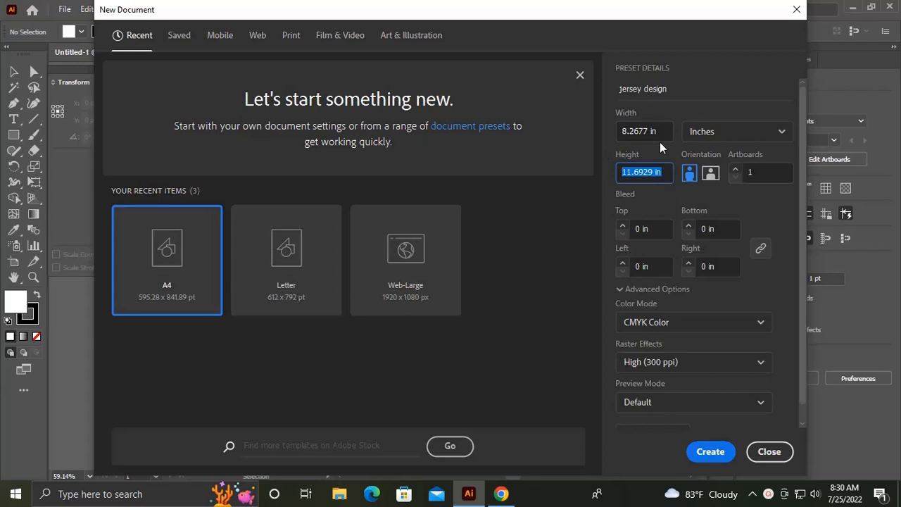
{"action": "type", "text": "64"}
{"action": "left_click_drag", "start_coordinate": [666, 129], "coordinate": [550, 112]}
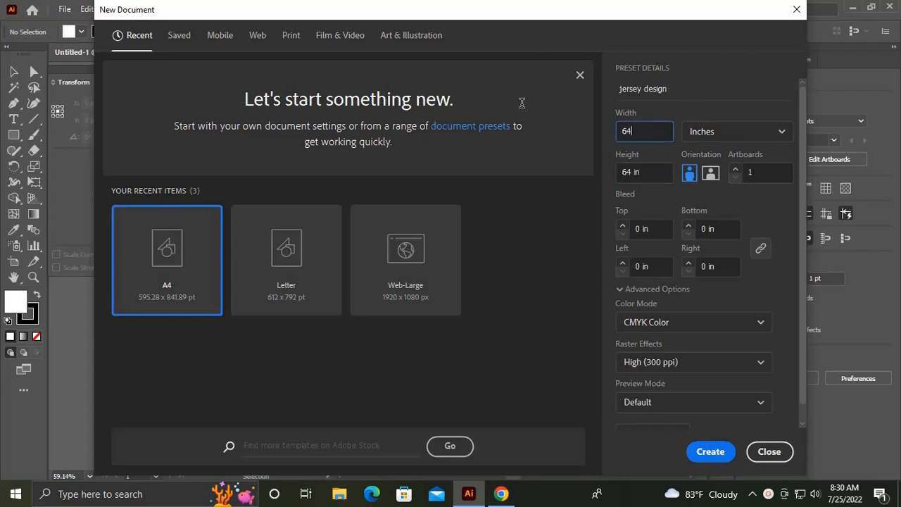
{"action": "left_click", "coordinate": [696, 451]}
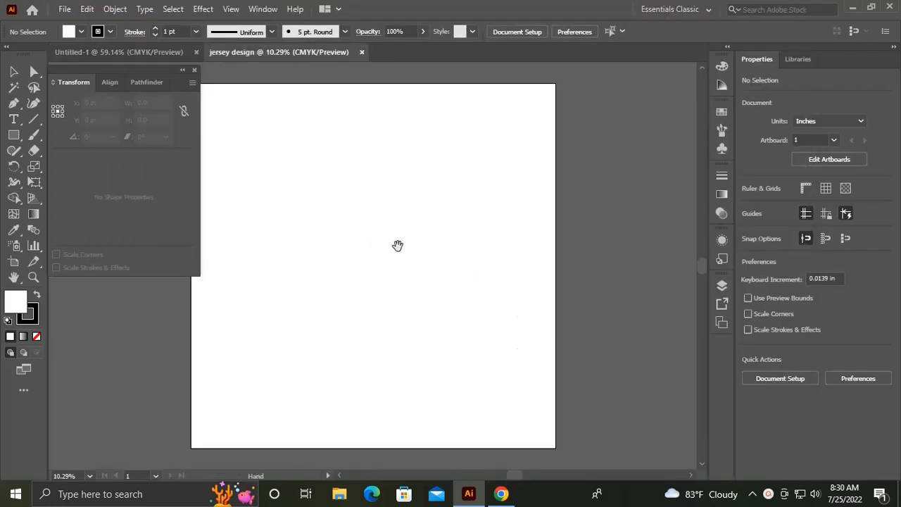
Step: Paste the copied jersey reference image beside the artboard and enlarge it to about 22.7 by 15.6 in
{"action": "left_click_drag", "start_coordinate": [398, 245], "coordinate": [500, 369]}
{"action": "left_click_drag", "start_coordinate": [489, 251], "coordinate": [412, 350]}
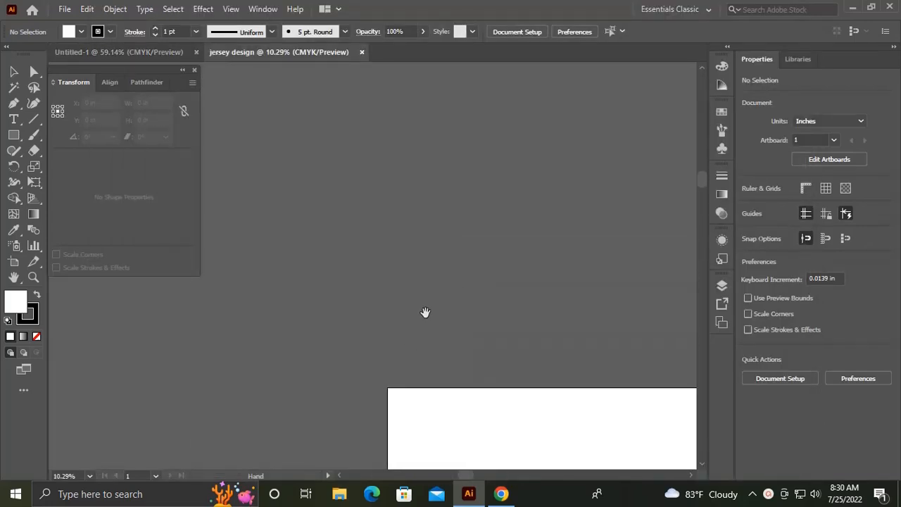
{"action": "left_click_drag", "start_coordinate": [423, 311], "coordinate": [407, 343]}
{"action": "left_click_drag", "start_coordinate": [393, 288], "coordinate": [379, 240]}
{"action": "left_click_drag", "start_coordinate": [408, 303], "coordinate": [436, 357]}
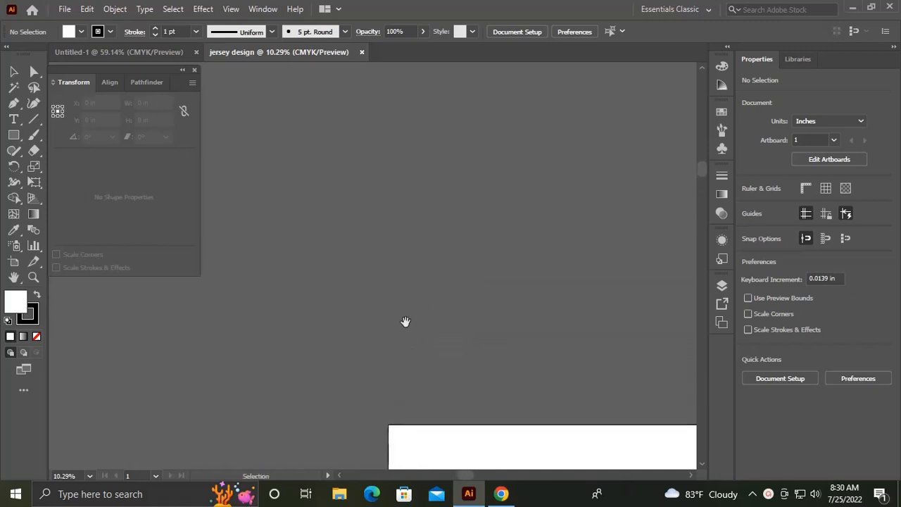
{"action": "key", "text": "ctrl+v"}
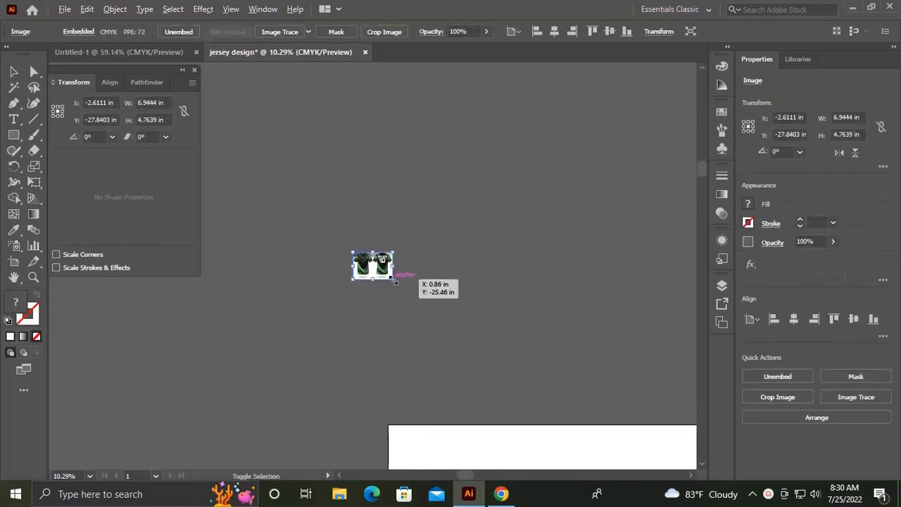
{"action": "left_click_drag", "start_coordinate": [395, 280], "coordinate": [424, 324]}
{"action": "left_click", "coordinate": [425, 327]}
{"action": "scroll", "coordinate": [411, 316], "scroll_direction": "up", "scroll_amount": 2}
{"action": "left_click_drag", "start_coordinate": [390, 269], "coordinate": [382, 350]}
{"action": "scroll", "coordinate": [414, 304], "scroll_direction": "up", "scroll_amount": 2}
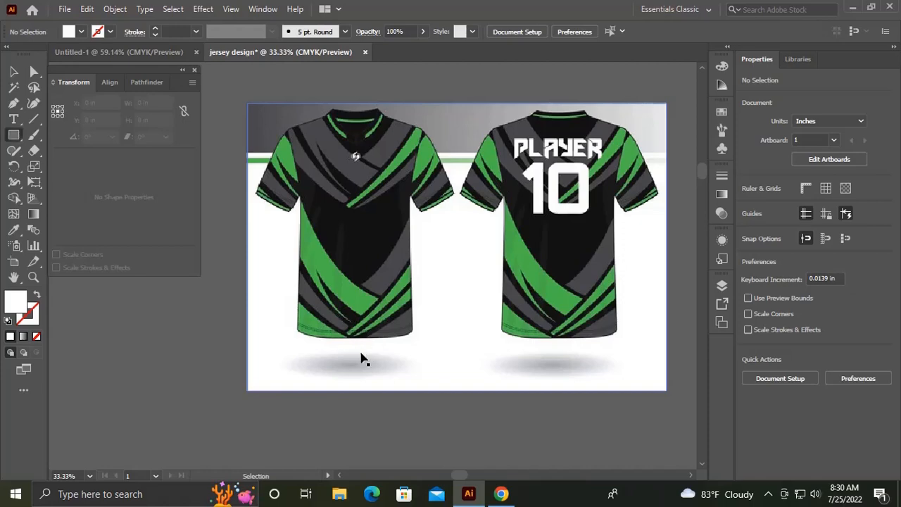
Step: Draw a rectangle about 6.5 by 12.2 in over the front jersey's body and use it as a clipping mask on the image
{"action": "key", "text": "m"}
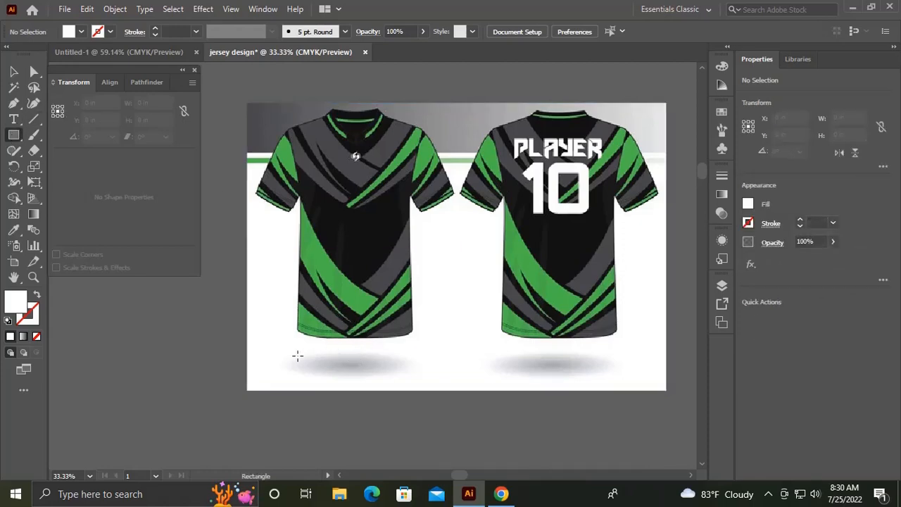
{"action": "mouse_move", "coordinate": [295, 337]}
{"action": "left_mouse_down"}
{"action": "mouse_move", "coordinate": [400, 180]}
{"action": "mouse_move", "coordinate": [417, 144]}
{"action": "mouse_move", "coordinate": [416, 113]}
{"action": "left_mouse_up"}
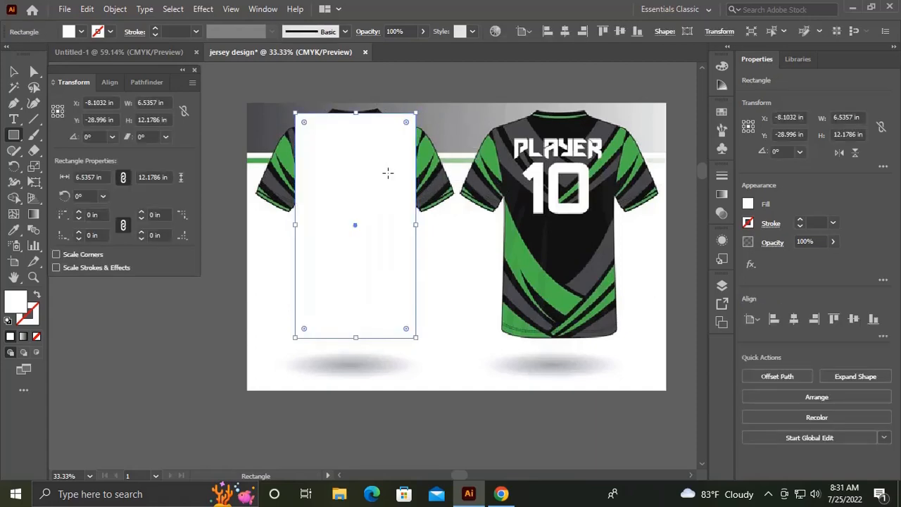
{"action": "key", "text": "v"}
{"action": "left_click_drag", "start_coordinate": [331, 356], "coordinate": [331, 356]}
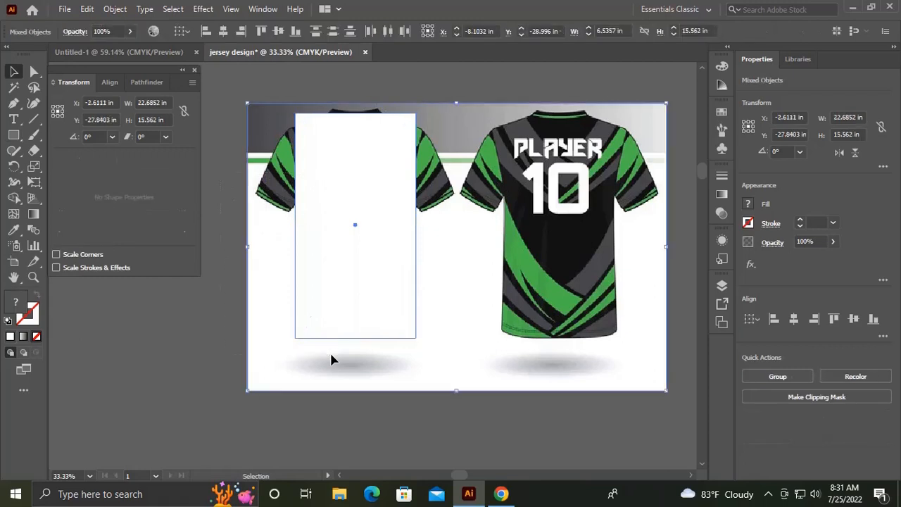
{"action": "key", "text": "ctrl+7"}
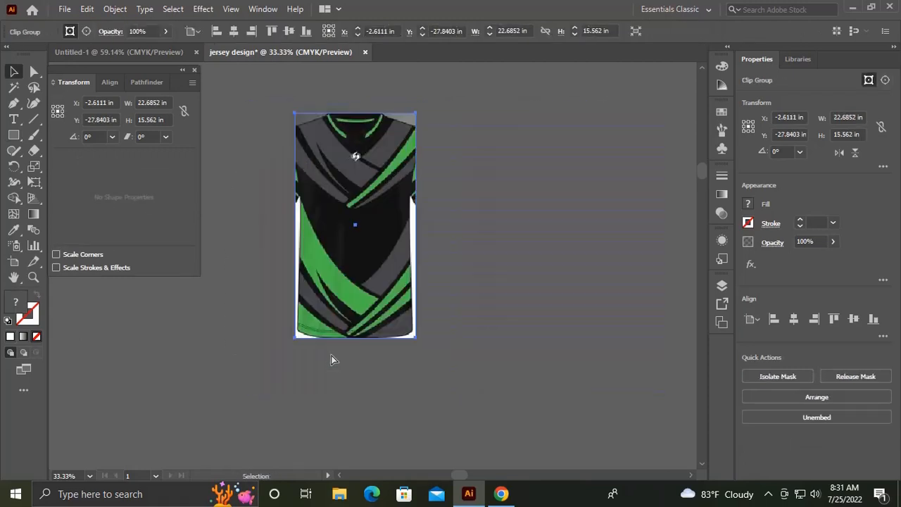
Step: Resize the clipped jersey front to 22 in wide and 31 in high, and deselect it
{"action": "left_click", "coordinate": [159, 103]}
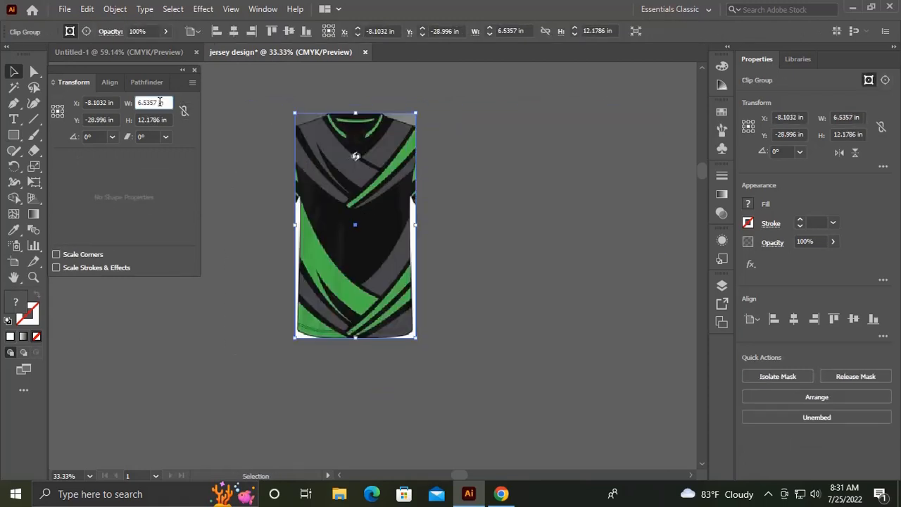
{"action": "type", "text": "22"}
{"action": "key", "text": "Tab"}
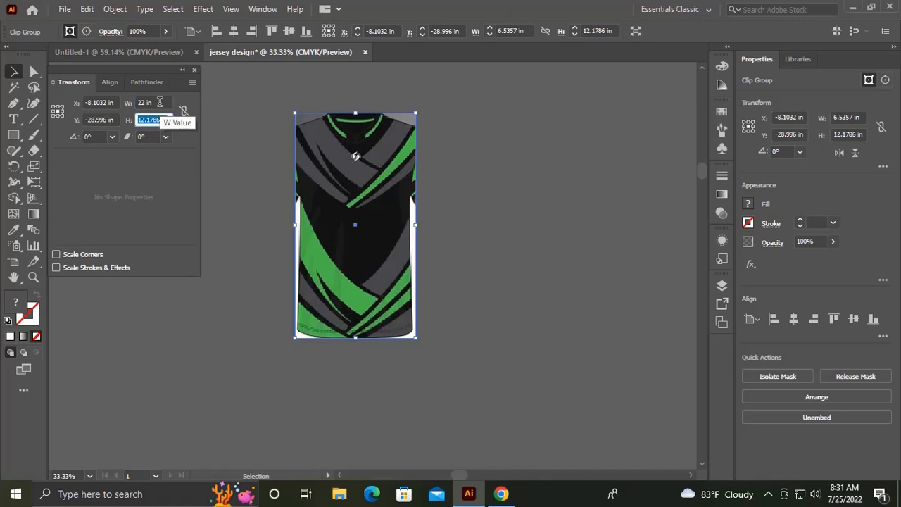
{"action": "type", "text": "31"}
{"action": "key", "text": "Return"}
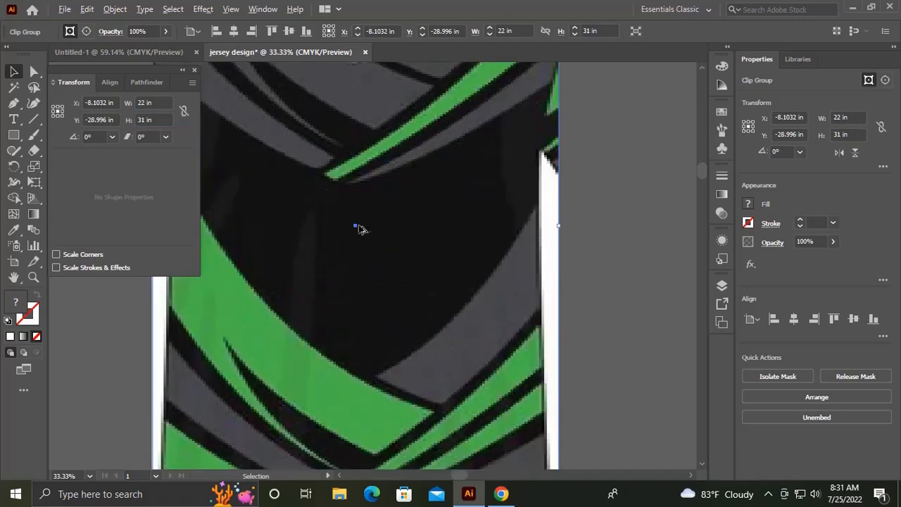
{"action": "key", "text": "ctrl+minus"}
{"action": "scroll", "coordinate": [378, 249], "scroll_direction": "down", "scroll_amount": 4}
{"action": "left_click_drag", "start_coordinate": [354, 238], "coordinate": [523, 217]}
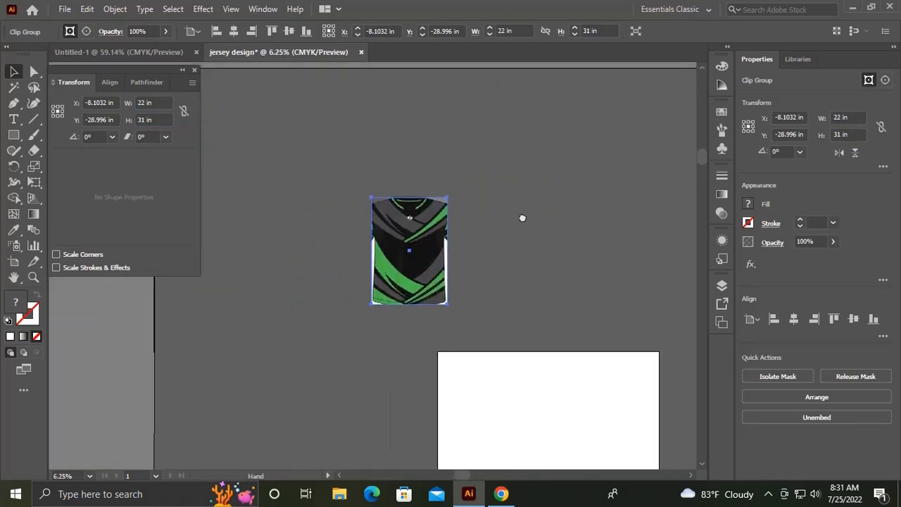
{"action": "scroll", "coordinate": [475, 216], "scroll_direction": "up", "scroll_amount": 2}
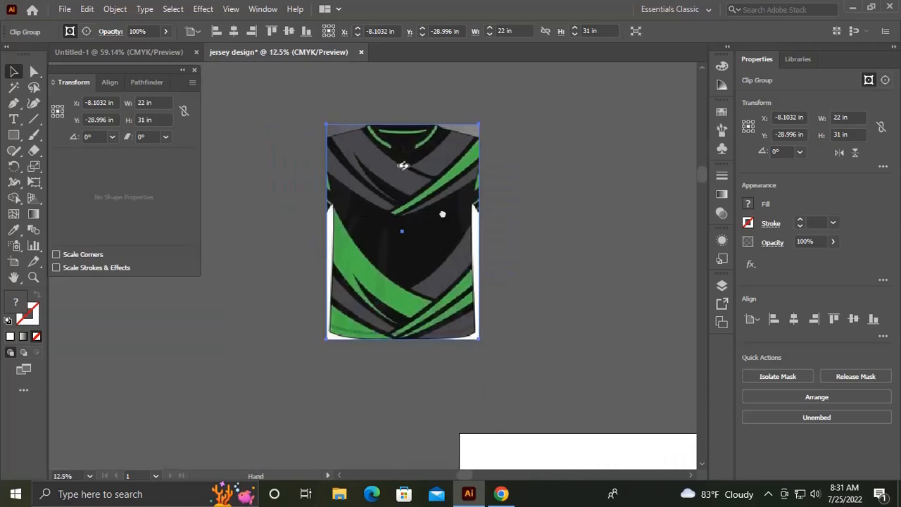
{"action": "scroll", "coordinate": [431, 225], "scroll_direction": "up", "scroll_amount": 2}
{"action": "left_click_drag", "start_coordinate": [425, 228], "coordinate": [443, 243]}
{"action": "scroll", "coordinate": [435, 259], "scroll_direction": "down", "scroll_amount": 1}
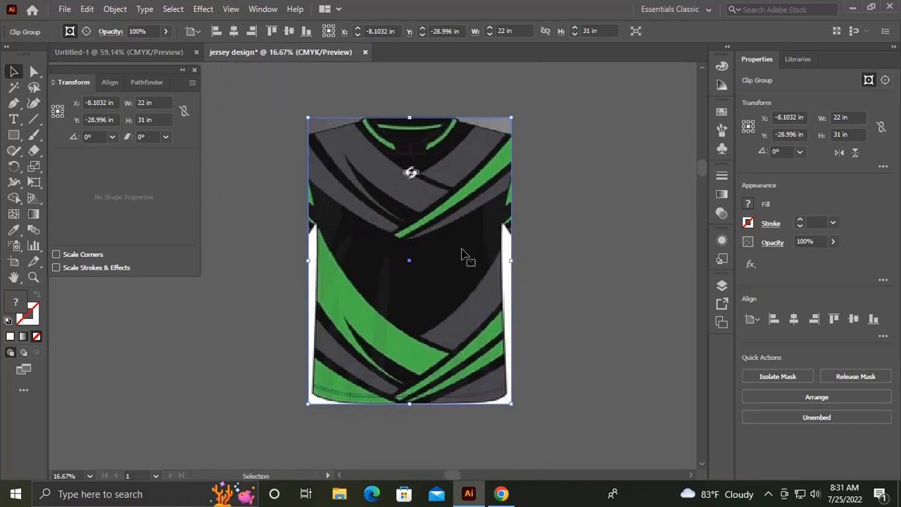
{"action": "key", "text": "ctrl+shift+a"}
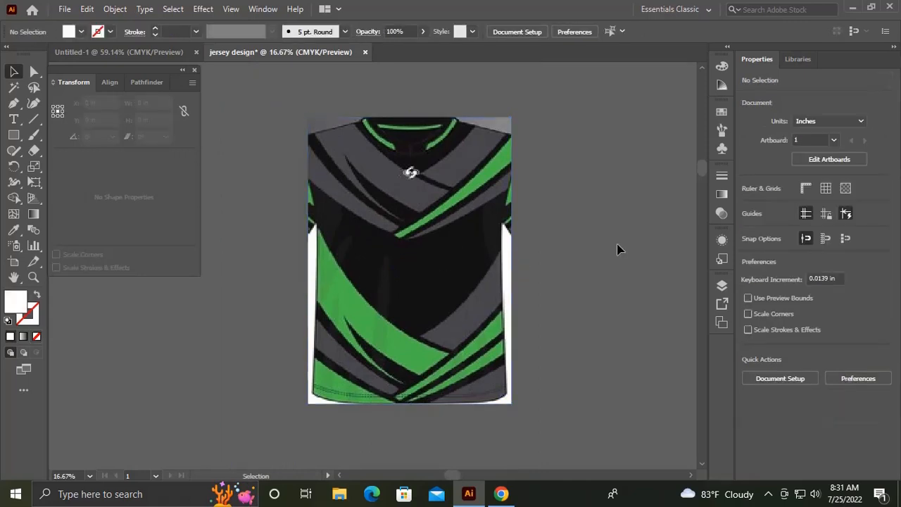
Step: Trace the grey band from the jersey's left shoulder across the chest with the Pen tool as a closed path without fill
{"action": "left_click_drag", "start_coordinate": [422, 252], "coordinate": [399, 262]}
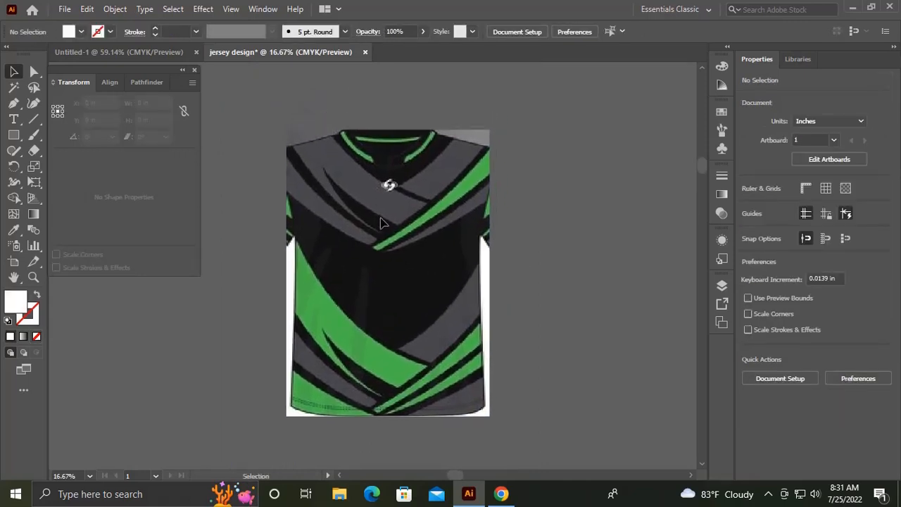
{"action": "key", "text": "p"}
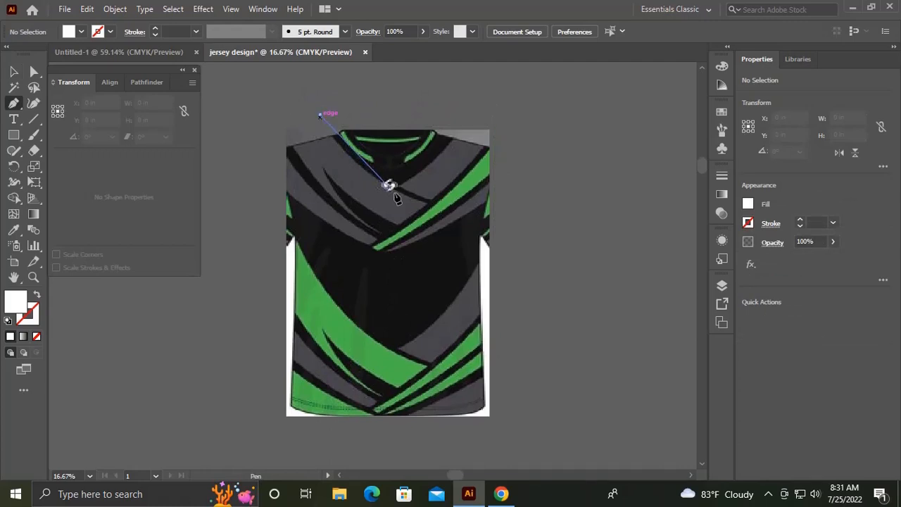
{"action": "left_click_drag", "start_coordinate": [426, 202], "coordinate": [508, 232]}
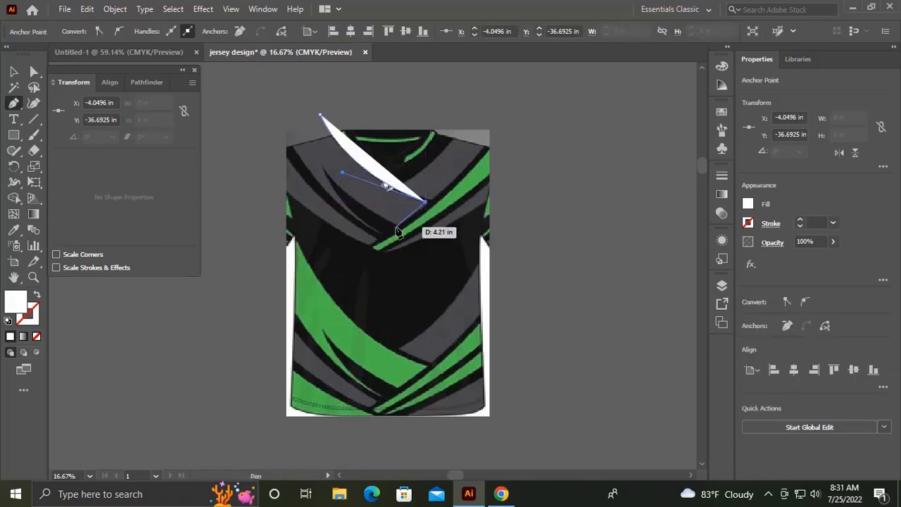
{"action": "left_click", "coordinate": [399, 227]}
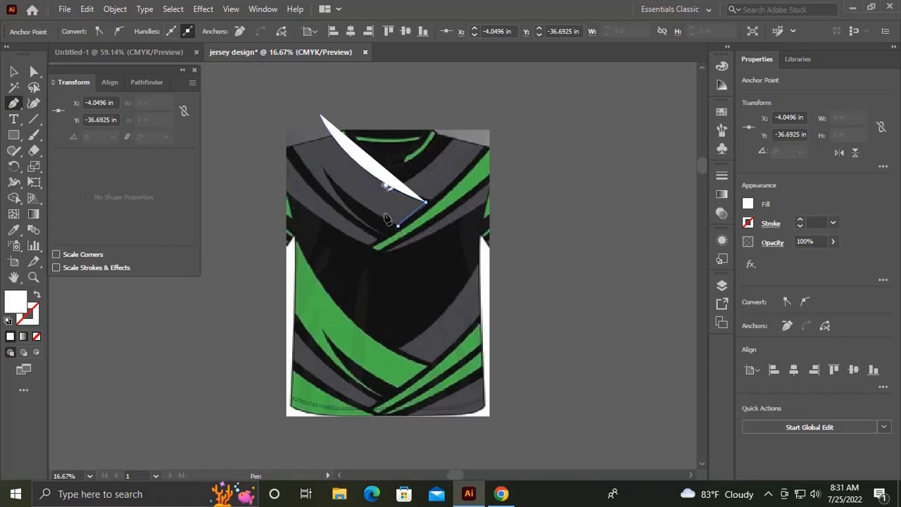
{"action": "left_click", "coordinate": [324, 171]}
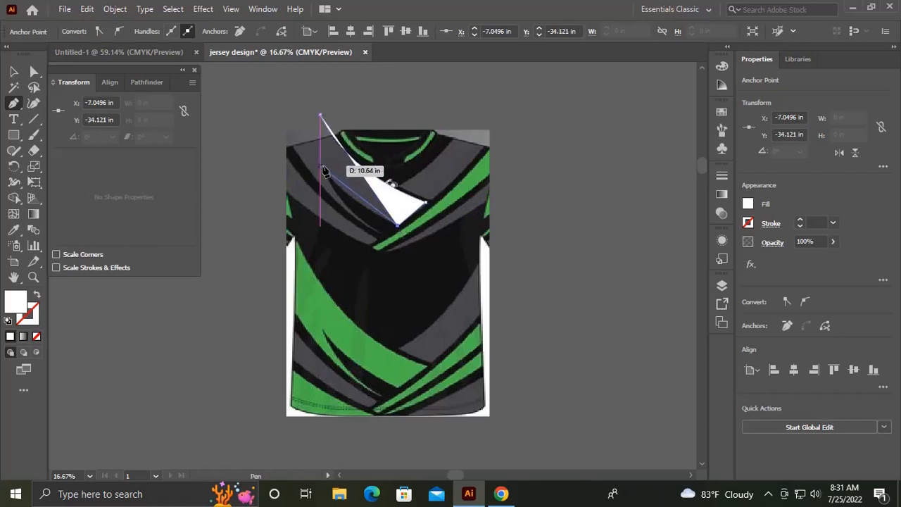
{"action": "left_click_drag", "start_coordinate": [295, 137], "coordinate": [286, 122]}
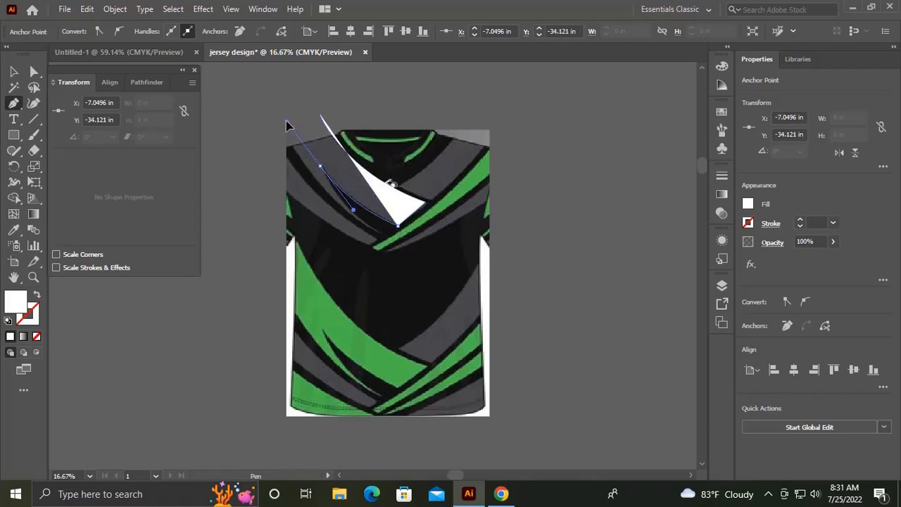
{"action": "left_click", "coordinate": [321, 167]}
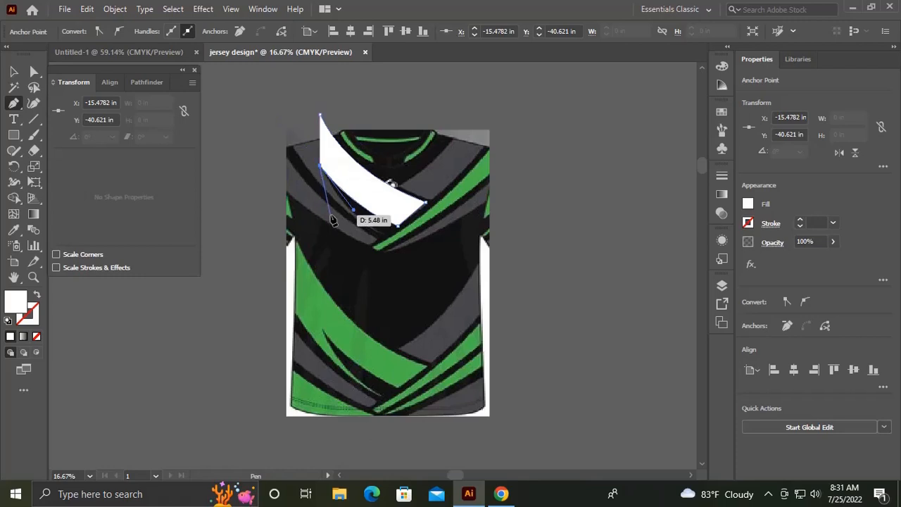
{"action": "key", "text": "slash"}
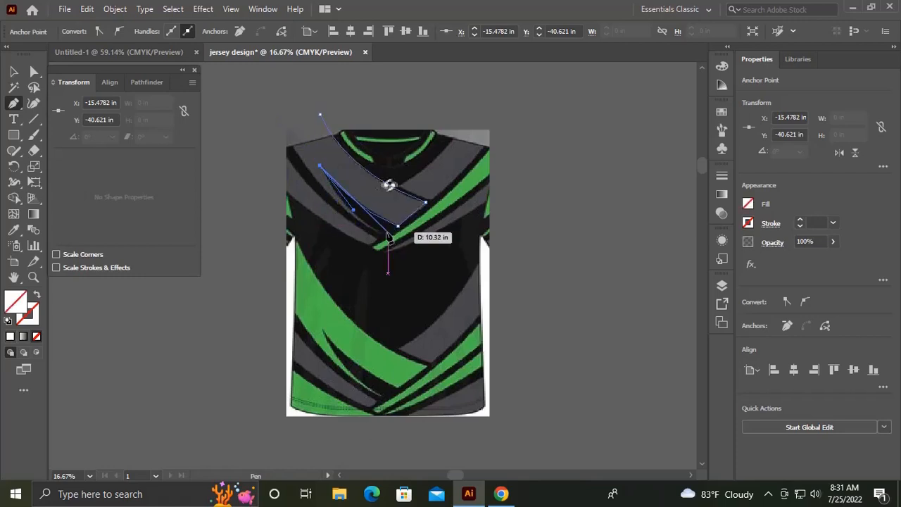
{"action": "left_click_drag", "start_coordinate": [381, 233], "coordinate": [223, 145]}
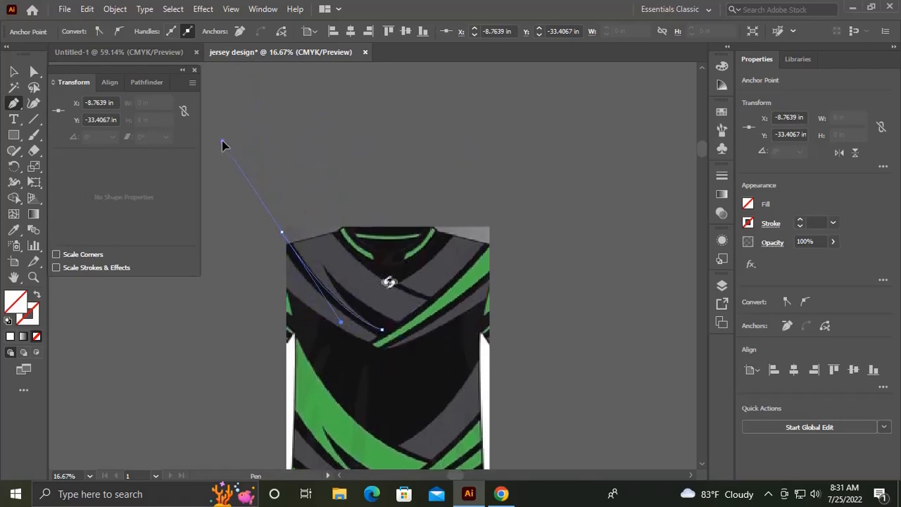
{"action": "left_click", "coordinate": [283, 232]}
{"action": "left_click", "coordinate": [319, 211]}
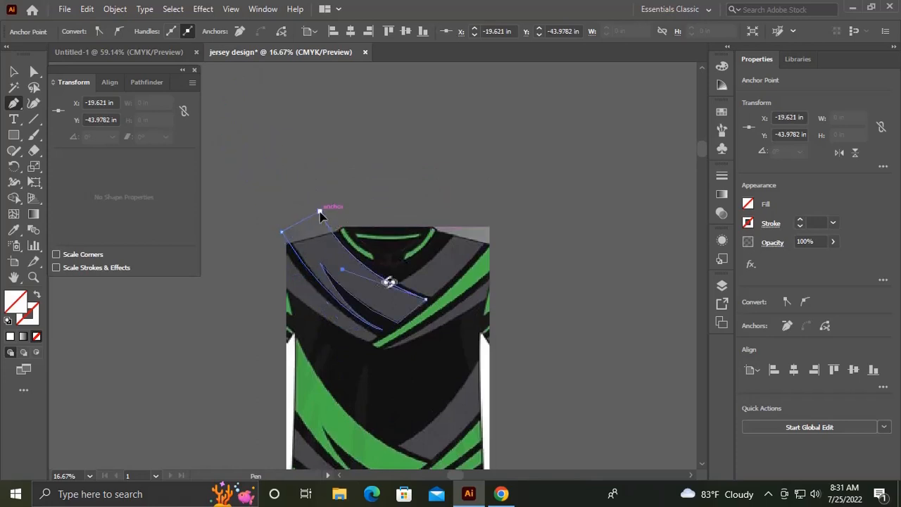
Step: Trace the grey band from the jersey's right shoulder down to the chest crossing with the Pen tool as a closed path
{"action": "left_click_drag", "start_coordinate": [332, 244], "coordinate": [290, 189]}
{"action": "left_click_drag", "start_coordinate": [346, 266], "coordinate": [316, 318]}
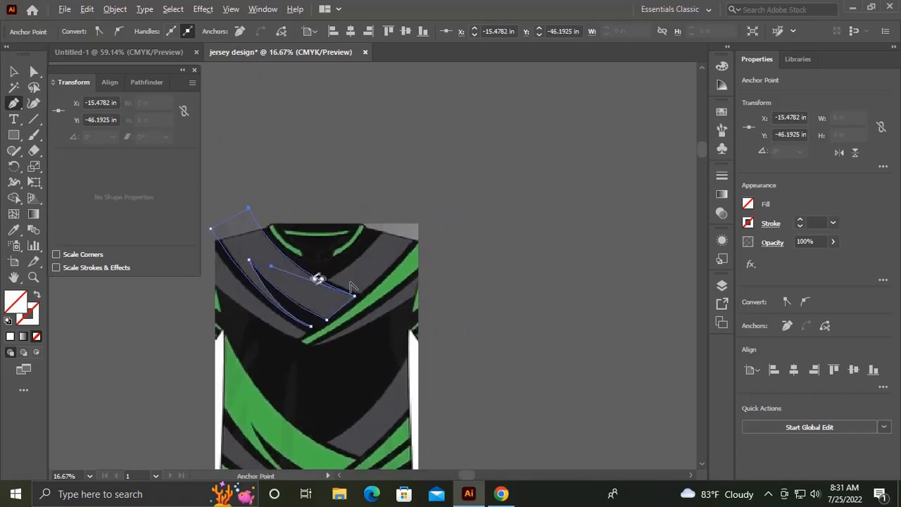
{"action": "scroll", "coordinate": [352, 287], "scroll_direction": "up", "scroll_amount": 1}
{"action": "left_click_drag", "start_coordinate": [359, 290], "coordinate": [472, 111]}
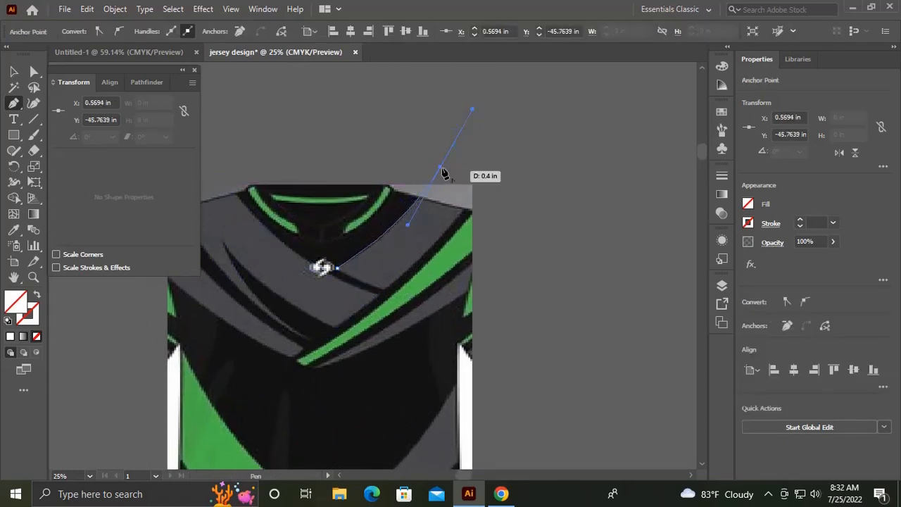
{"action": "left_click", "coordinate": [440, 168]}
{"action": "left_click_drag", "start_coordinate": [441, 169], "coordinate": [423, 158]}
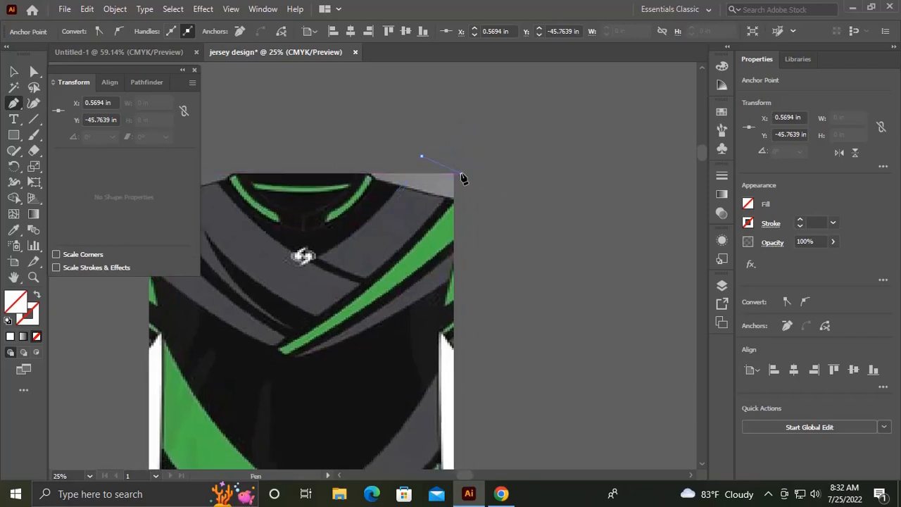
{"action": "left_click_drag", "start_coordinate": [366, 279], "coordinate": [316, 318]}
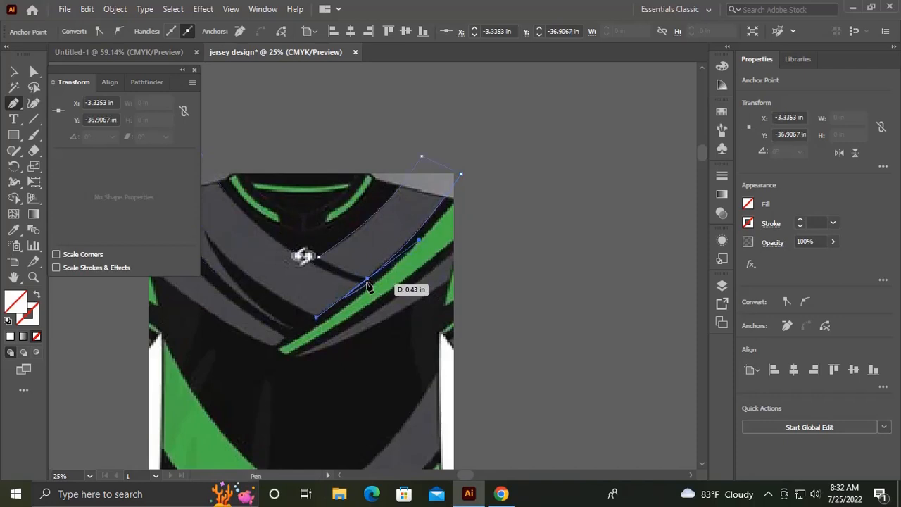
{"action": "left_click", "coordinate": [367, 281]}
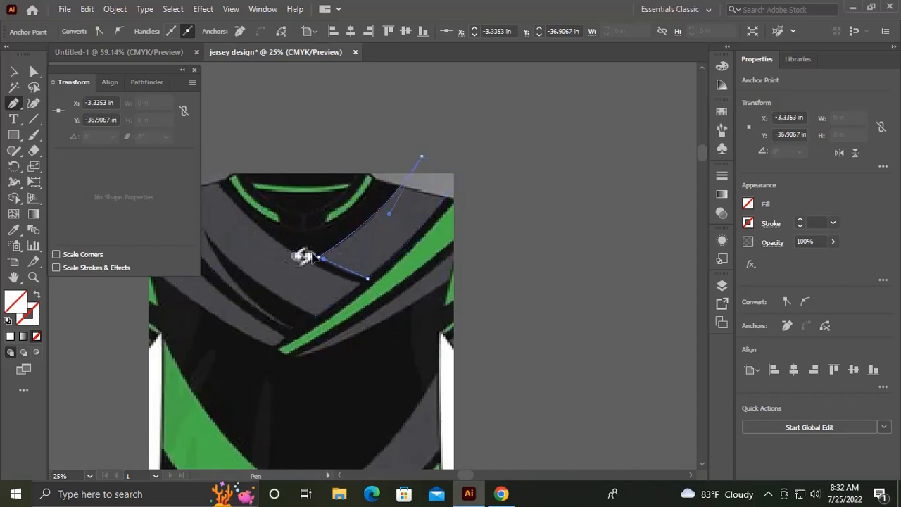
Step: Trace the green stripe from the chest crossing up past the jersey's right shoulder edge with the Pen tool as a closed path
{"action": "left_click_drag", "start_coordinate": [310, 249], "coordinate": [310, 249]}
{"action": "left_click_drag", "start_coordinate": [350, 286], "coordinate": [377, 257]}
{"action": "left_click", "coordinate": [304, 320]}
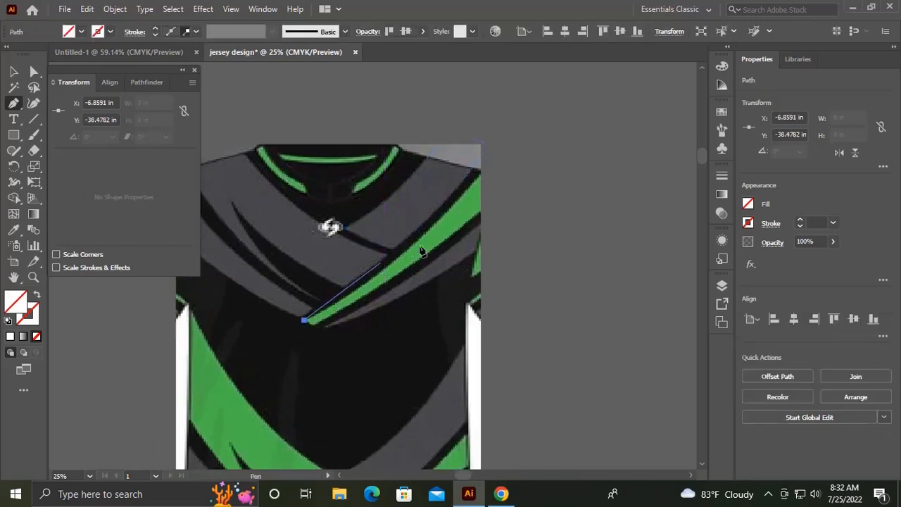
{"action": "left_click_drag", "start_coordinate": [493, 156], "coordinate": [548, 94]}
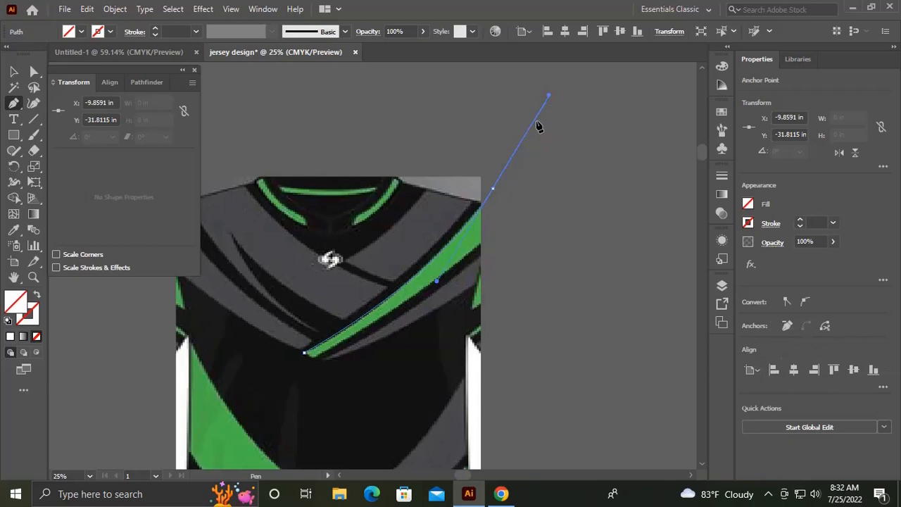
{"action": "left_click", "coordinate": [494, 191]}
{"action": "left_click_drag", "start_coordinate": [491, 228], "coordinate": [498, 189]}
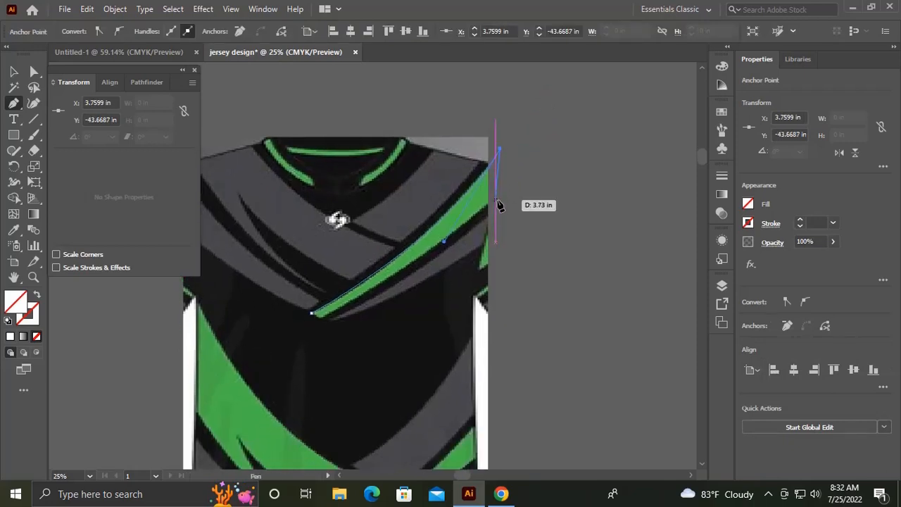
{"action": "left_click", "coordinate": [495, 200]}
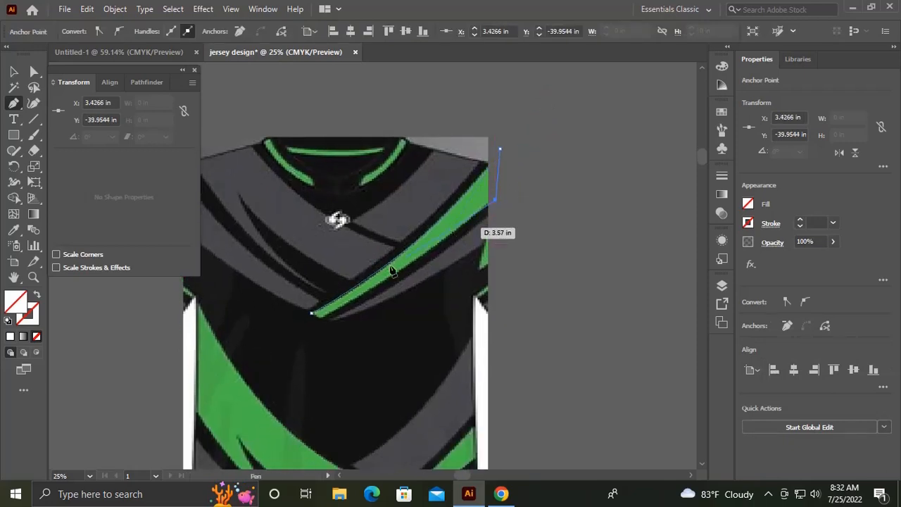
{"action": "left_click", "coordinate": [313, 314]}
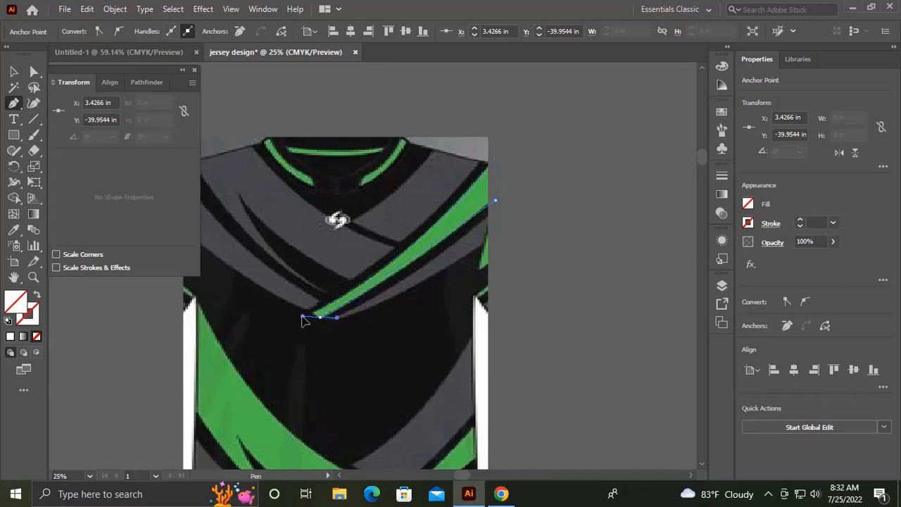
{"action": "left_click_drag", "start_coordinate": [304, 320], "coordinate": [258, 345]}
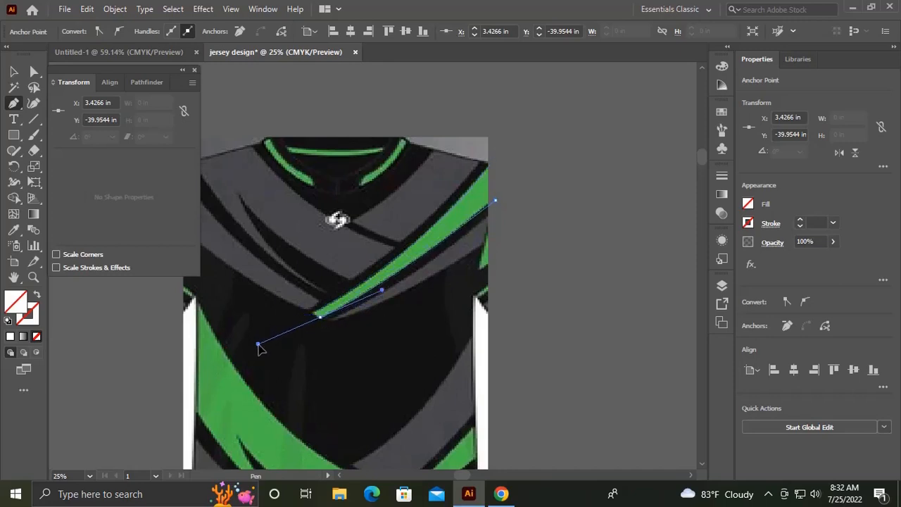
{"action": "left_click", "coordinate": [322, 320]}
{"action": "left_click", "coordinate": [314, 315], "text": "alt"}
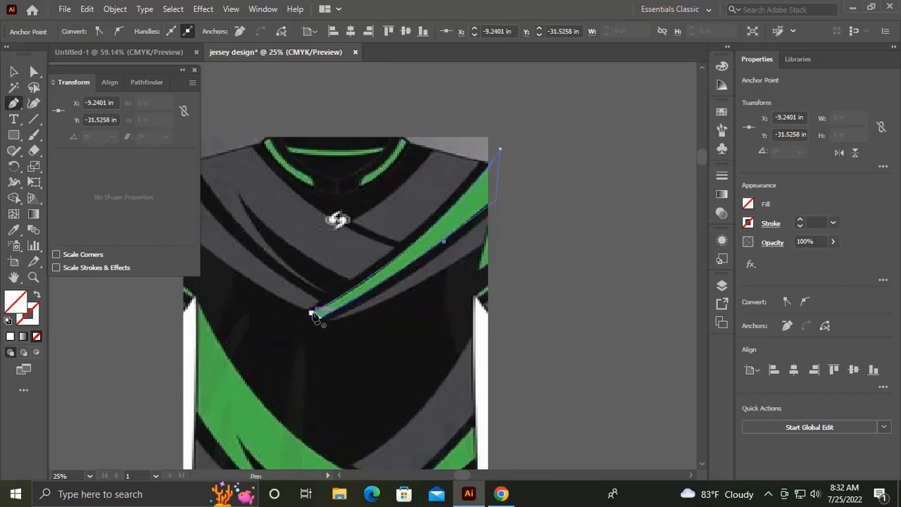
Step: Trace the thin grey sliver just below the green chest stripe with the Pen tool as a closed path extending past the jersey's right edge
{"action": "left_click_drag", "start_coordinate": [333, 321], "coordinate": [316, 326]}
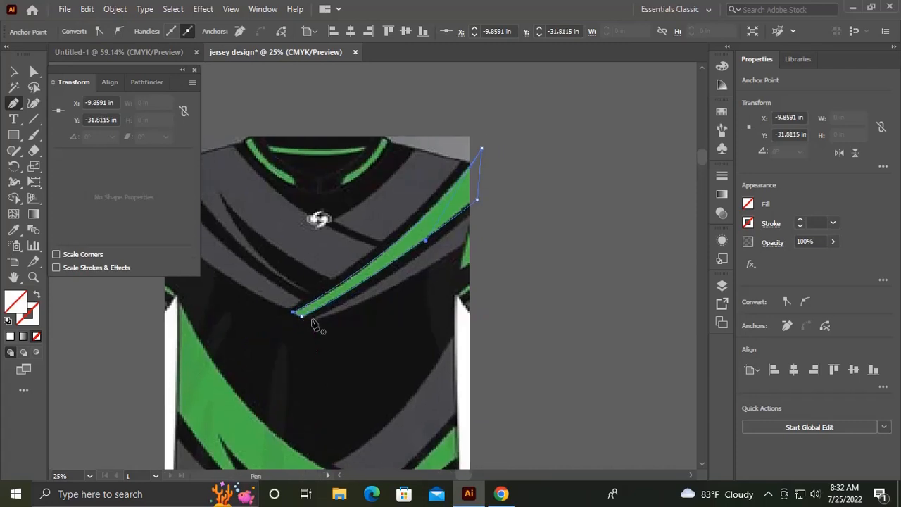
{"action": "left_click", "coordinate": [312, 318]}
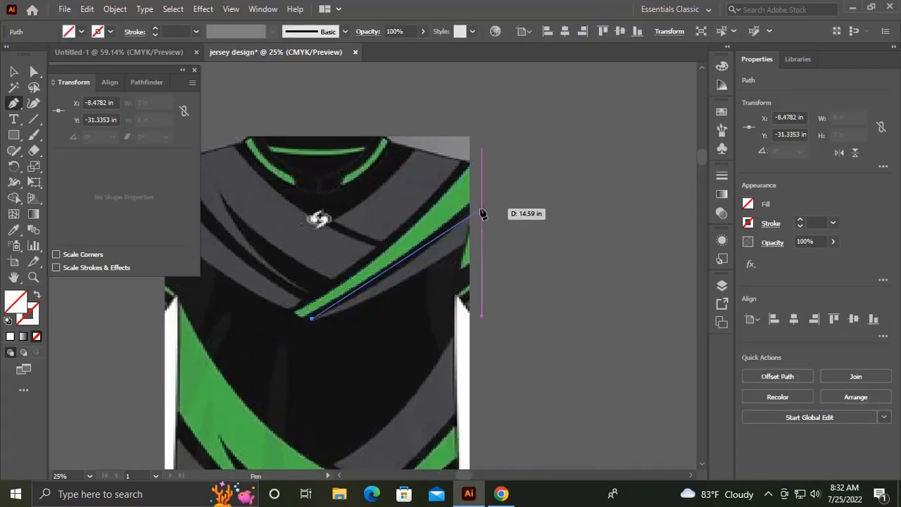
{"action": "left_click_drag", "start_coordinate": [481, 206], "coordinate": [552, 124]}
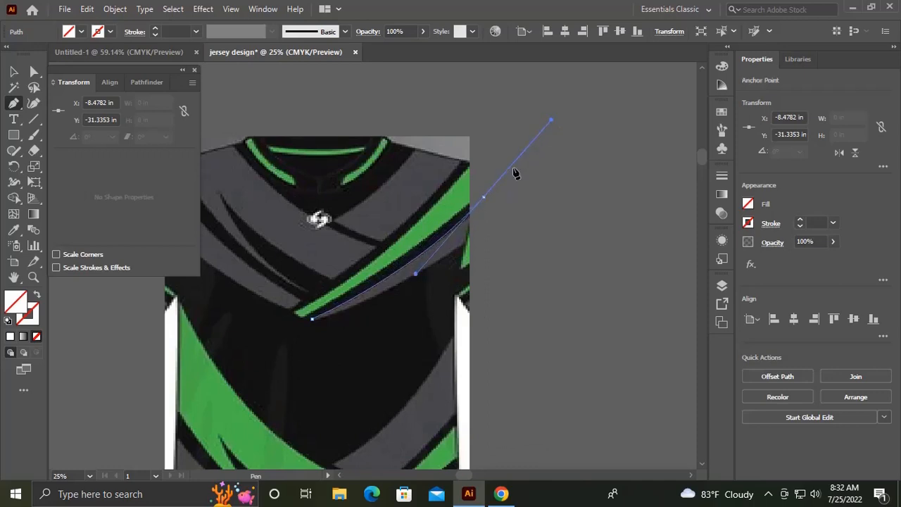
{"action": "left_click", "coordinate": [483, 197]}
{"action": "scroll", "coordinate": [493, 197], "scroll_direction": "left", "scroll_amount": 2}
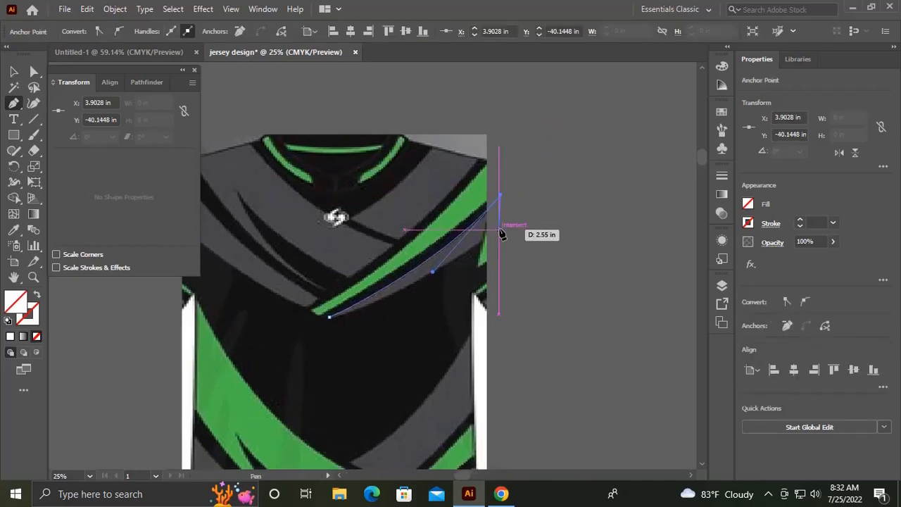
{"action": "left_click", "coordinate": [499, 230]}
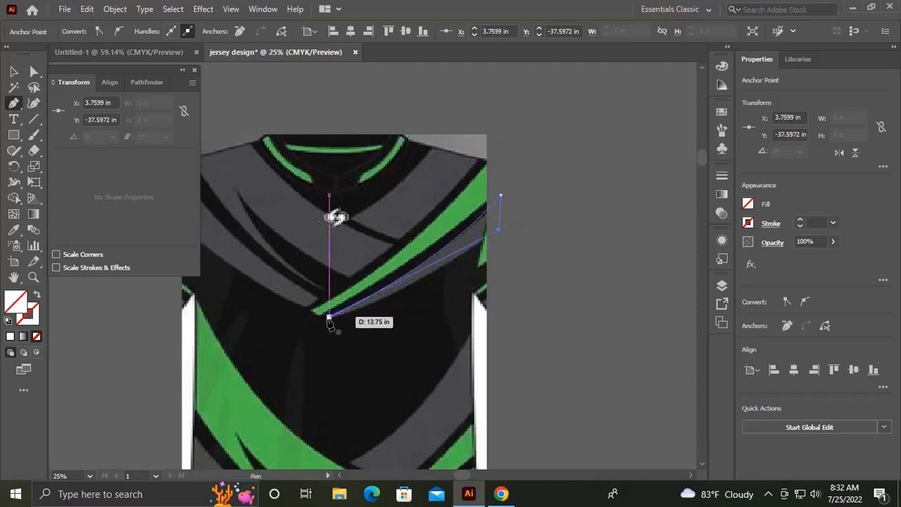
{"action": "left_click_drag", "start_coordinate": [328, 318], "coordinate": [284, 326]}
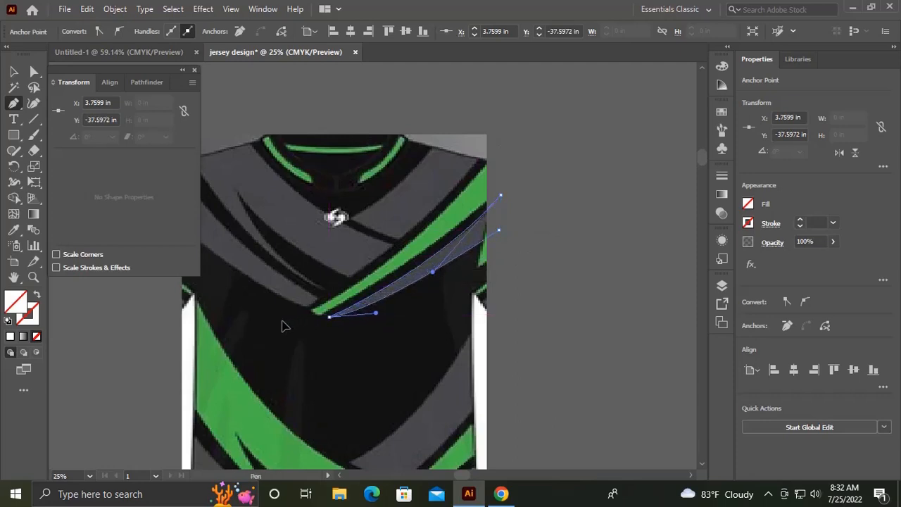
Step: Trace the lower grey band from the jersey's left sleeve edge to the chest crossing with the Pen tool as a closed path
{"action": "left_click_drag", "start_coordinate": [365, 343], "coordinate": [546, 363]}
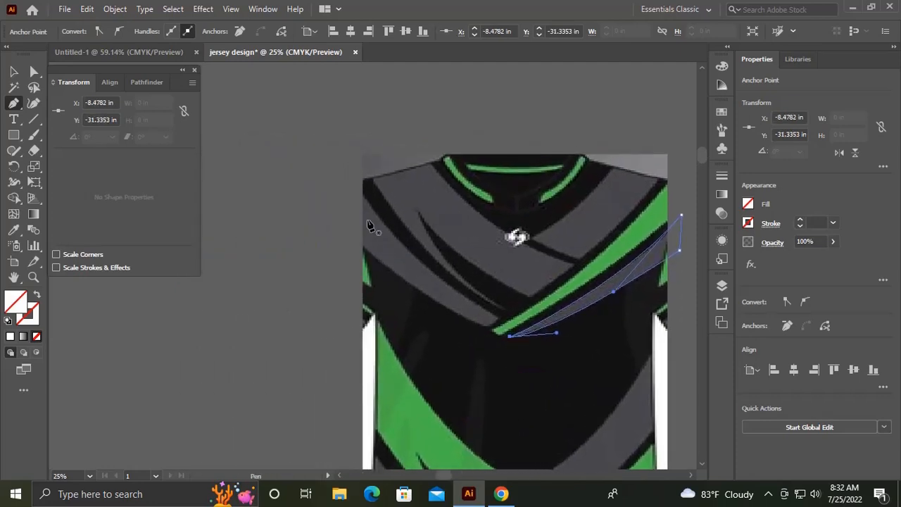
{"action": "left_click", "coordinate": [331, 236]}
{"action": "left_click_drag", "start_coordinate": [485, 326], "coordinate": [492, 347]}
{"action": "left_click", "coordinate": [485, 327]}
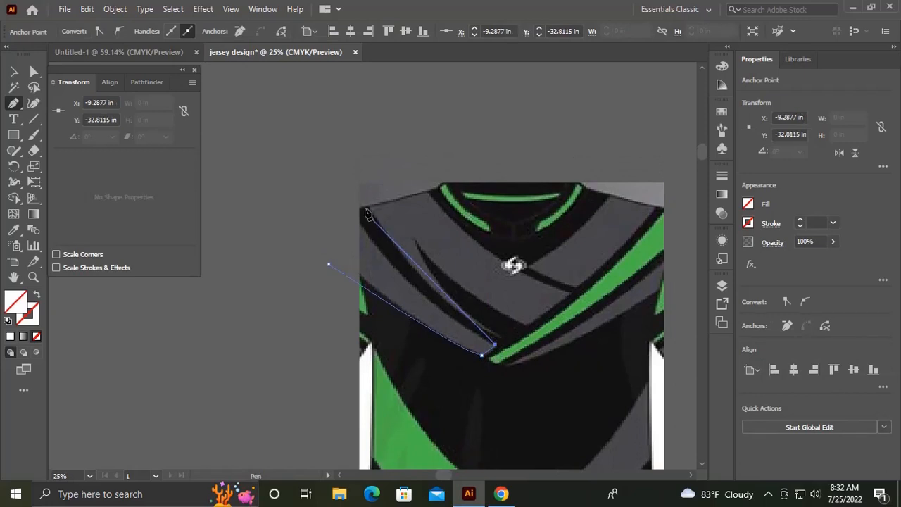
{"action": "left_click_drag", "start_coordinate": [348, 200], "coordinate": [313, 107]}
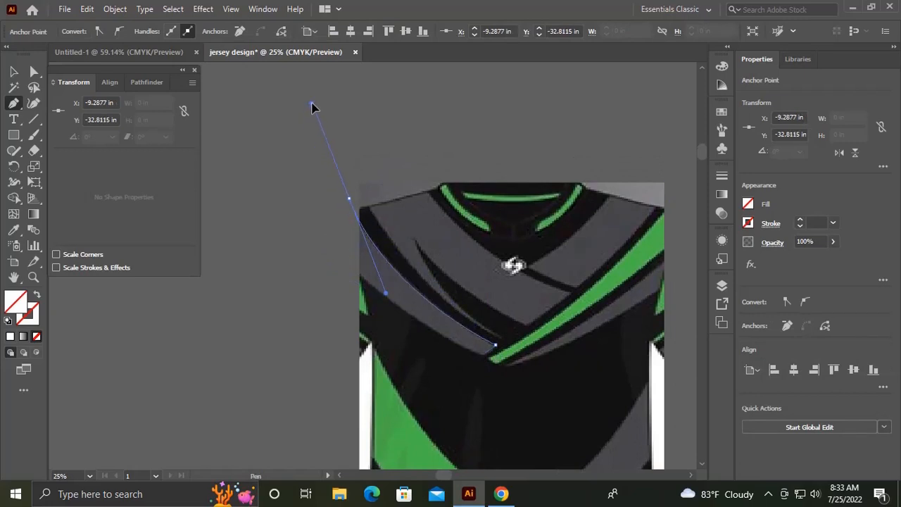
{"action": "left_click", "coordinate": [349, 198]}
{"action": "scroll", "coordinate": [352, 197], "scroll_direction": "down", "scroll_amount": 1}
{"action": "left_click", "coordinate": [325, 231]}
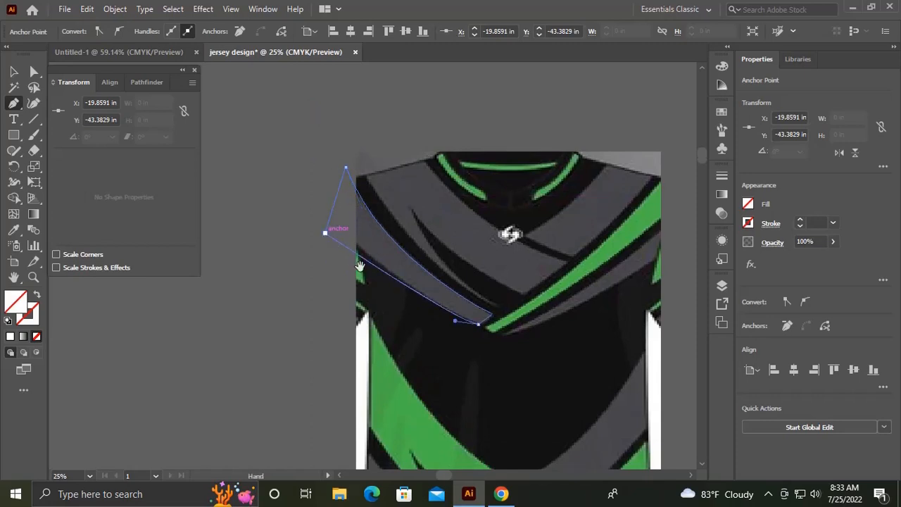
{"action": "left_click_drag", "start_coordinate": [386, 288], "coordinate": [360, 270]}
{"action": "left_click_drag", "start_coordinate": [421, 315], "coordinate": [273, 144]}
{"action": "left_click", "coordinate": [246, 115]}
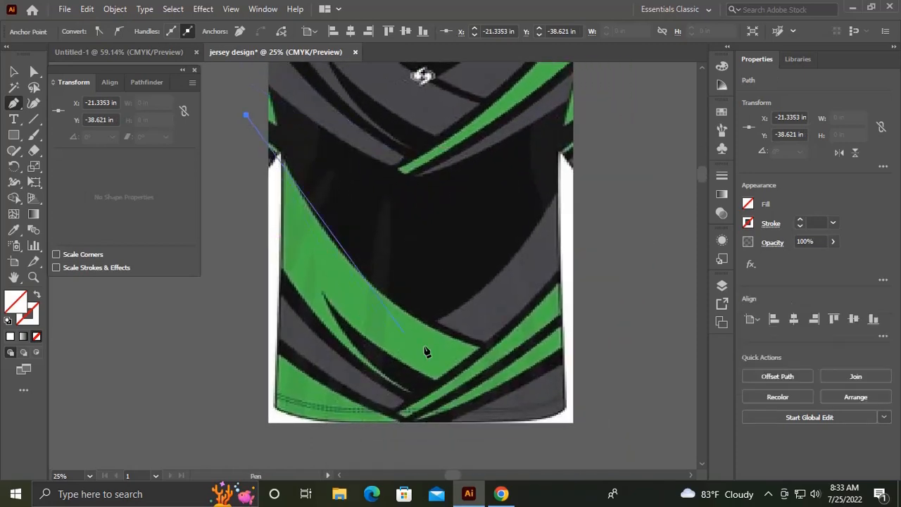
{"action": "left_click_drag", "start_coordinate": [479, 350], "coordinate": [663, 423]}
{"action": "key", "text": "ctrl+z"}
{"action": "key", "text": "ctrl+z"}
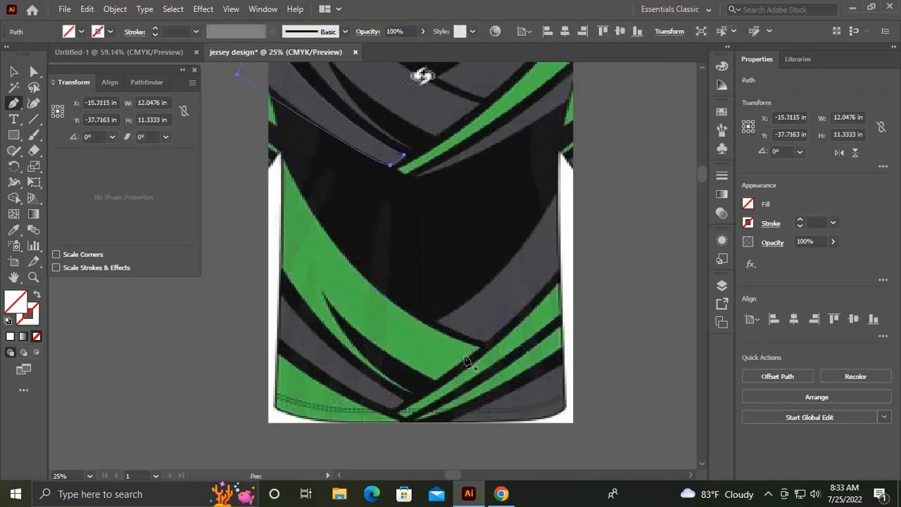
Step: Trace the large green band's curved upper edge past the jersey's left side with the Pen tool, and add a straight side about 11 in long
{"action": "left_click", "coordinate": [477, 347]}
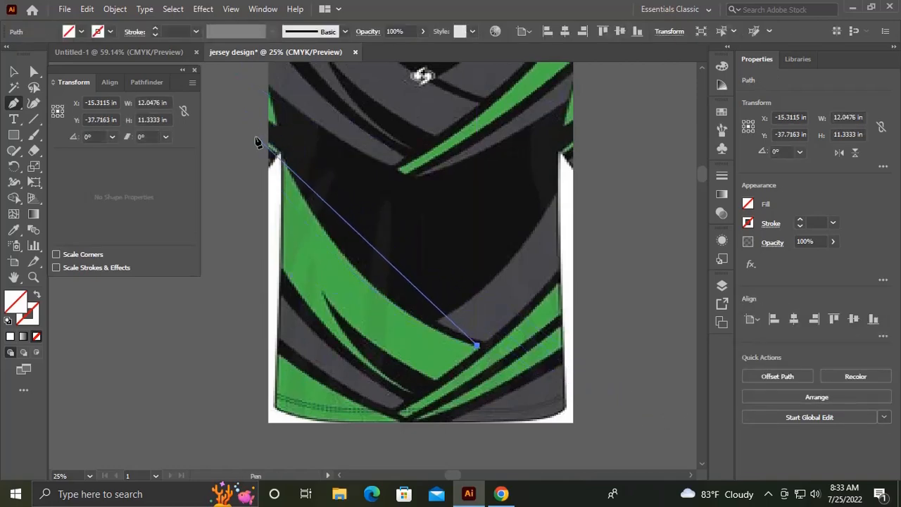
{"action": "left_click_drag", "start_coordinate": [257, 93], "coordinate": [260, 148]}
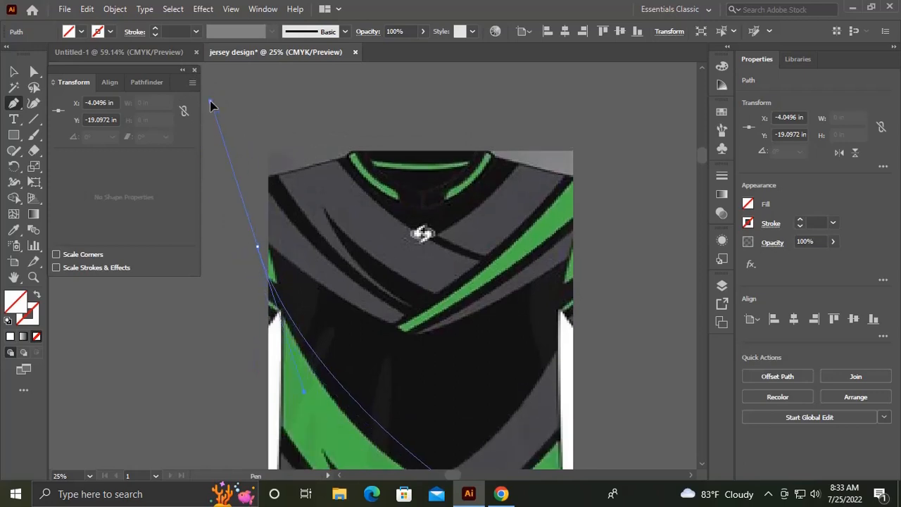
{"action": "scroll", "coordinate": [301, 201], "scroll_direction": "down", "scroll_amount": 5}
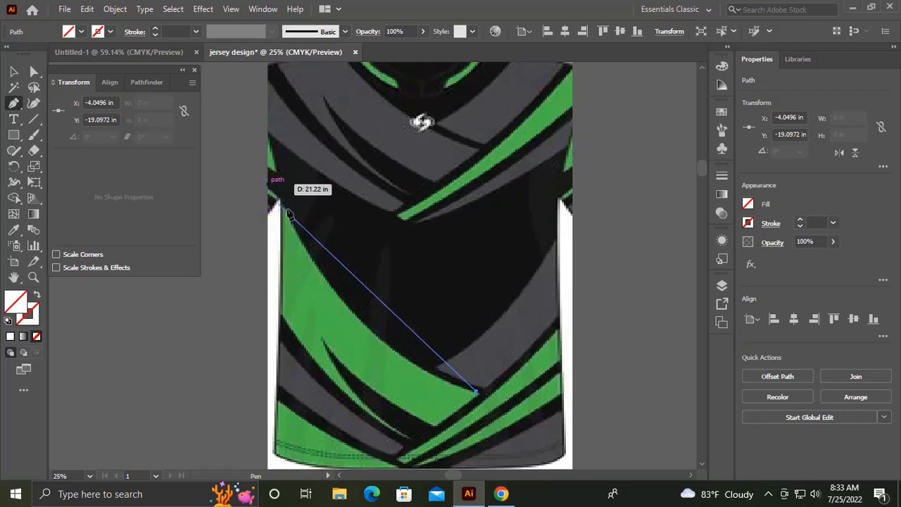
{"action": "key", "text": "ctrl+minus"}
{"action": "key", "text": "ctrl+minus"}
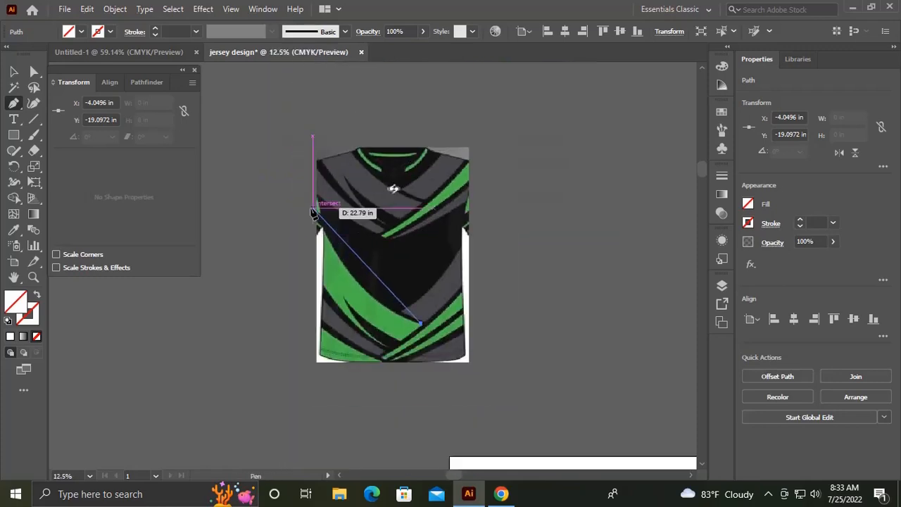
{"action": "left_click_drag", "start_coordinate": [309, 204], "coordinate": [265, 101]}
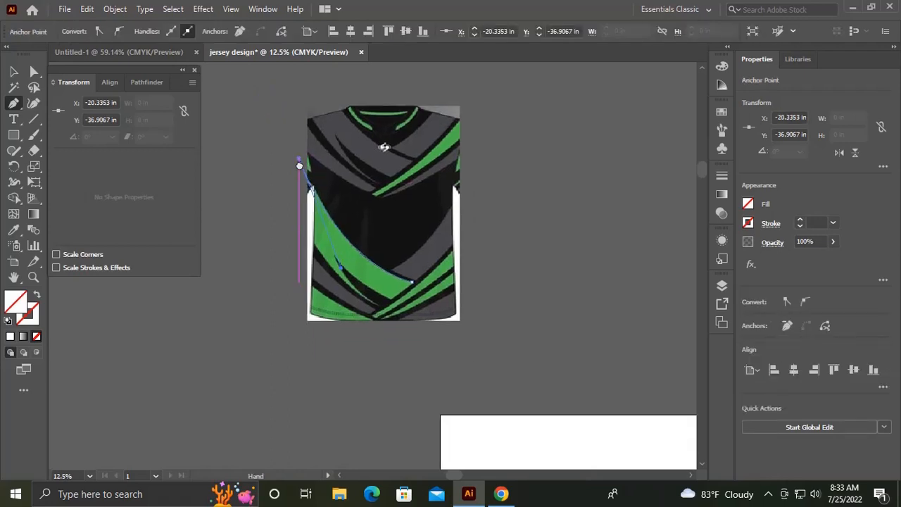
{"action": "left_click", "coordinate": [298, 236]}
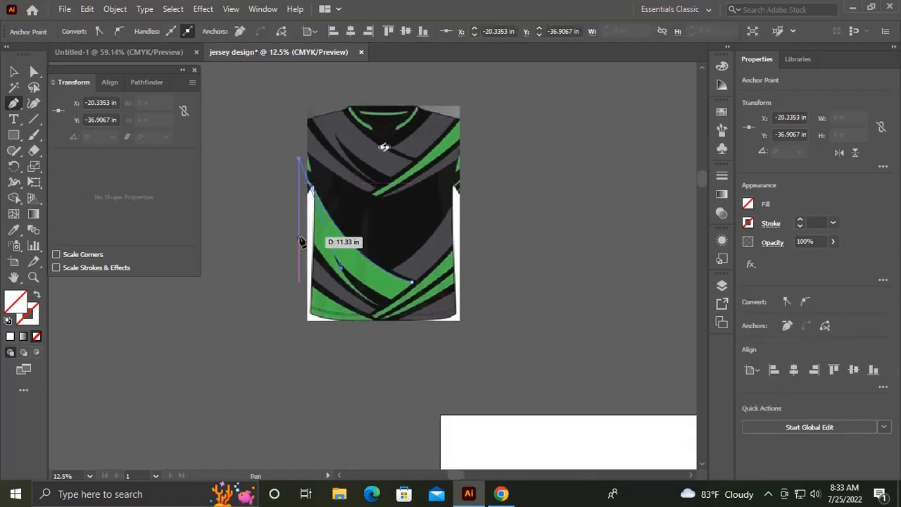
{"action": "left_click", "coordinate": [381, 307]}
{"action": "left_click_drag", "start_coordinate": [428, 335], "coordinate": [433, 336]}
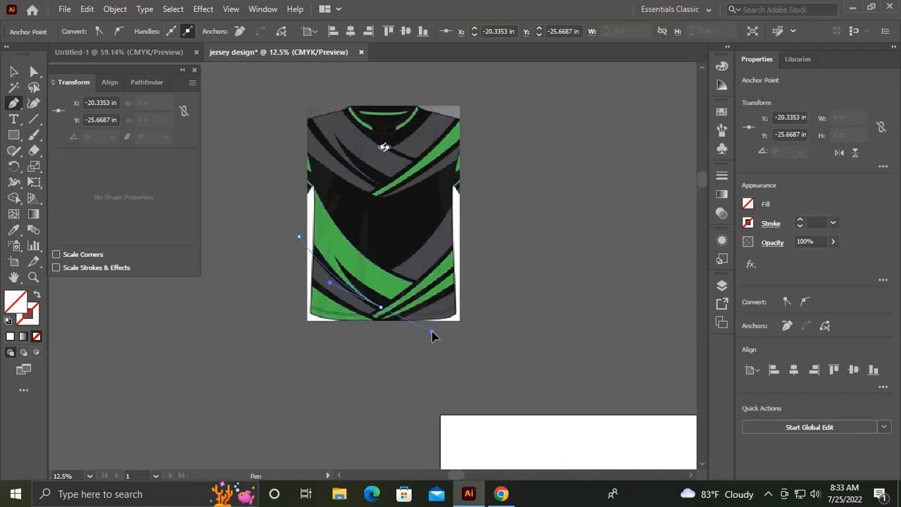
{"action": "key", "text": "ctrl+z"}
Step: Continue the path along the large green band's lower curved edge, from outside the jersey's left side to the band's pointed lower tip
{"action": "scroll", "coordinate": [361, 312], "scroll_direction": "up", "scroll_amount": 2}
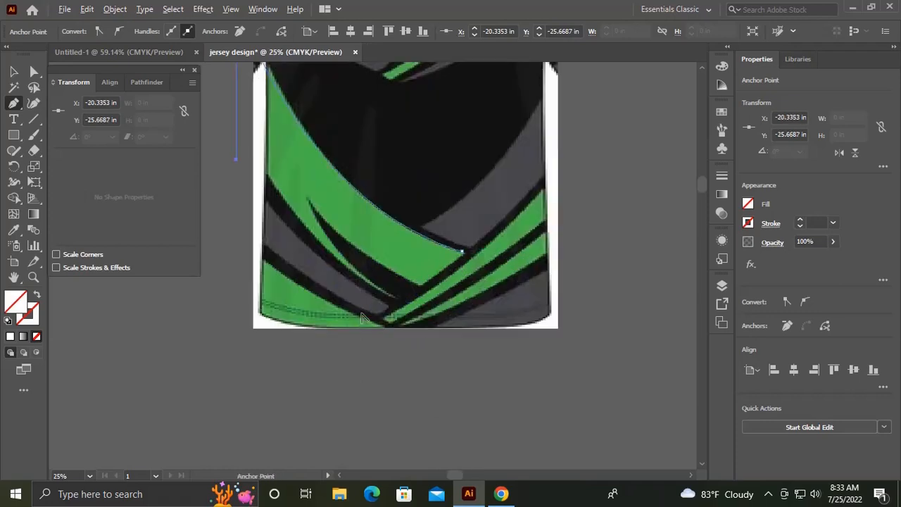
{"action": "left_click_drag", "start_coordinate": [358, 305], "coordinate": [371, 319]}
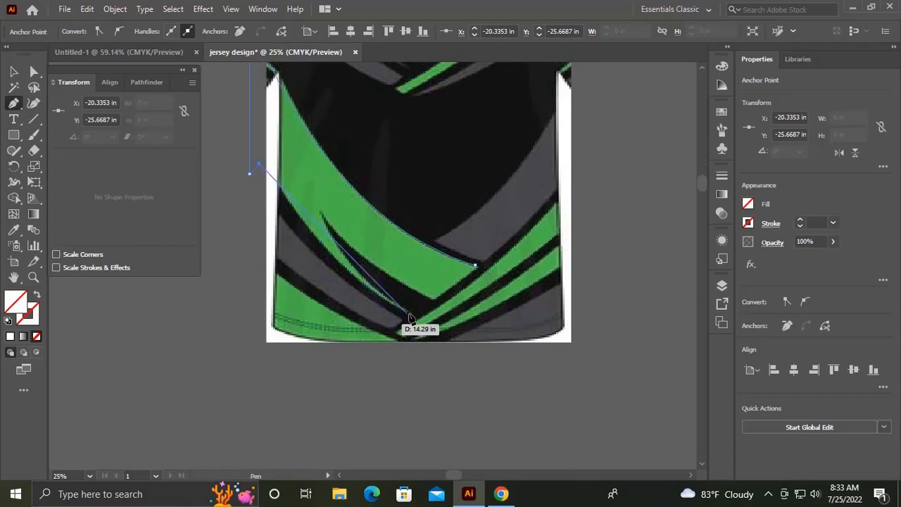
{"action": "left_click_drag", "start_coordinate": [410, 313], "coordinate": [436, 324]}
{"action": "left_click_drag", "start_coordinate": [484, 345], "coordinate": [492, 344]}
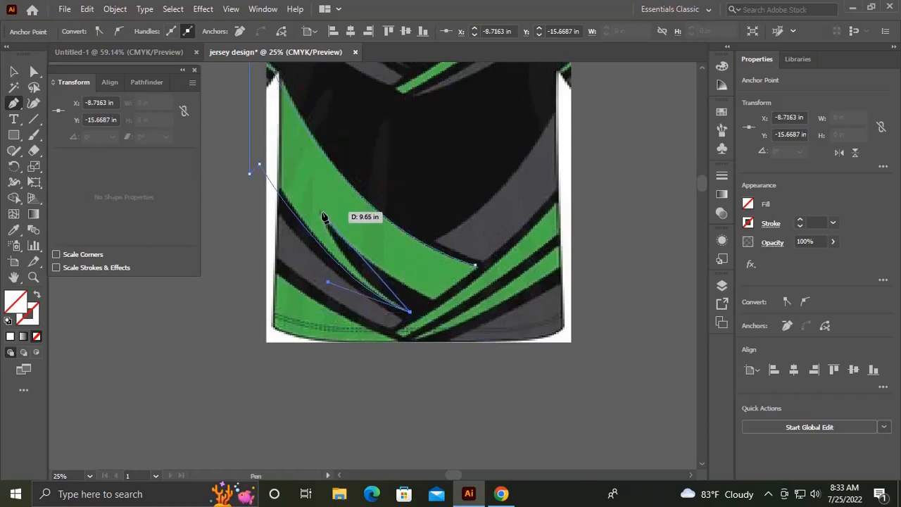
Step: Trace the pointed black notch inside the large green band and close the path at the band's right end
{"action": "left_click_drag", "start_coordinate": [319, 211], "coordinate": [314, 202]}
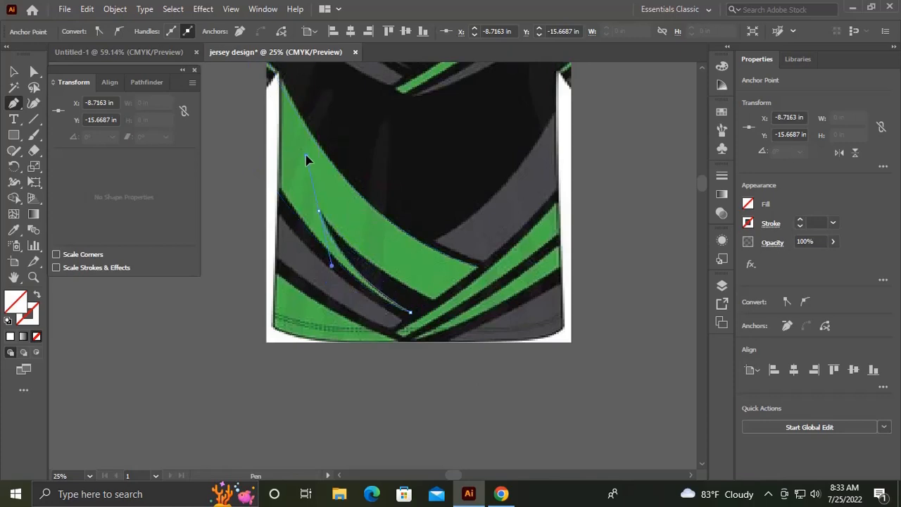
{"action": "left_click_drag", "start_coordinate": [306, 156], "coordinate": [306, 156]}
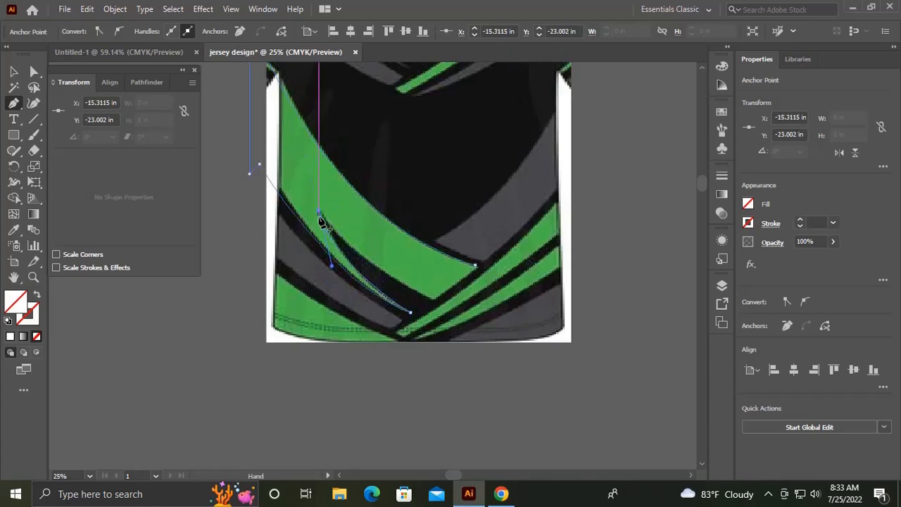
{"action": "left_click_drag", "start_coordinate": [320, 221], "coordinate": [275, 221]}
{"action": "left_click", "coordinate": [389, 297]}
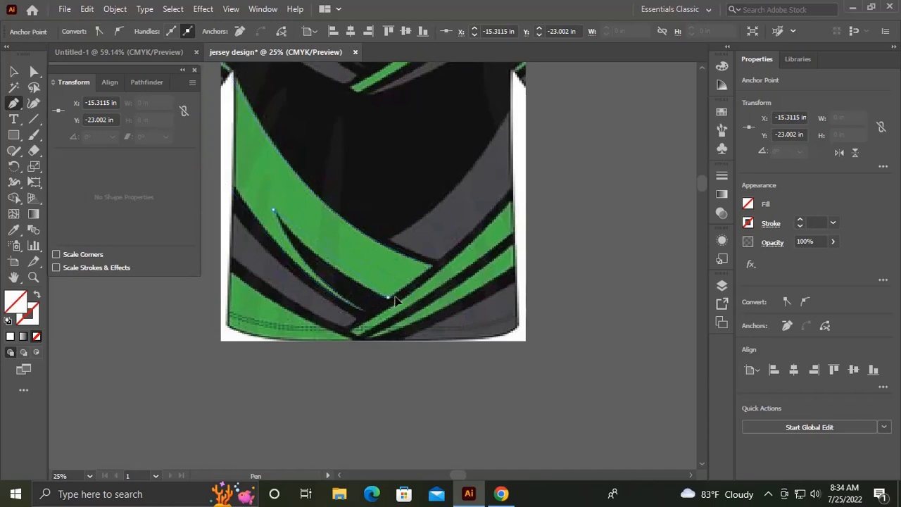
{"action": "left_click_drag", "start_coordinate": [452, 319], "coordinate": [451, 319]}
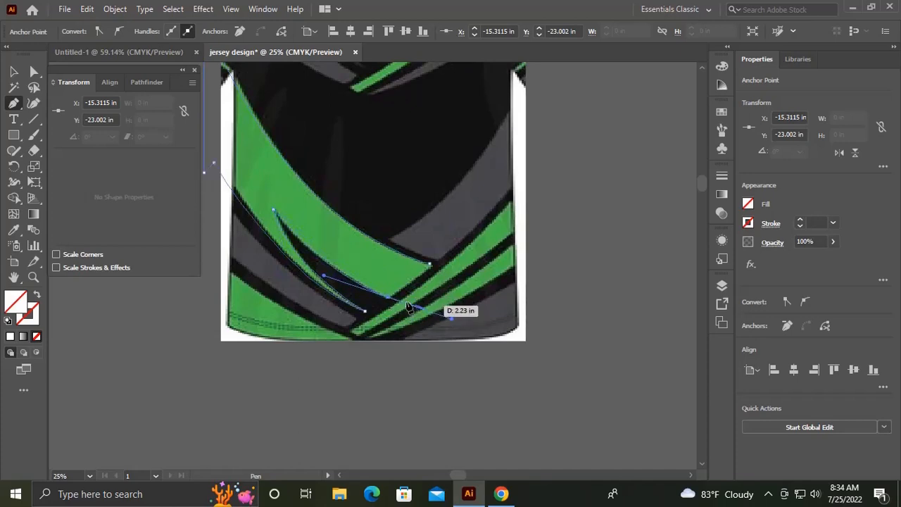
{"action": "left_click", "coordinate": [430, 263]}
Step: Trace the grey band below the large green band, from outside the jersey's left side to the hem crossing, as a closed Pen path
{"action": "left_click_drag", "start_coordinate": [442, 308], "coordinate": [526, 333]}
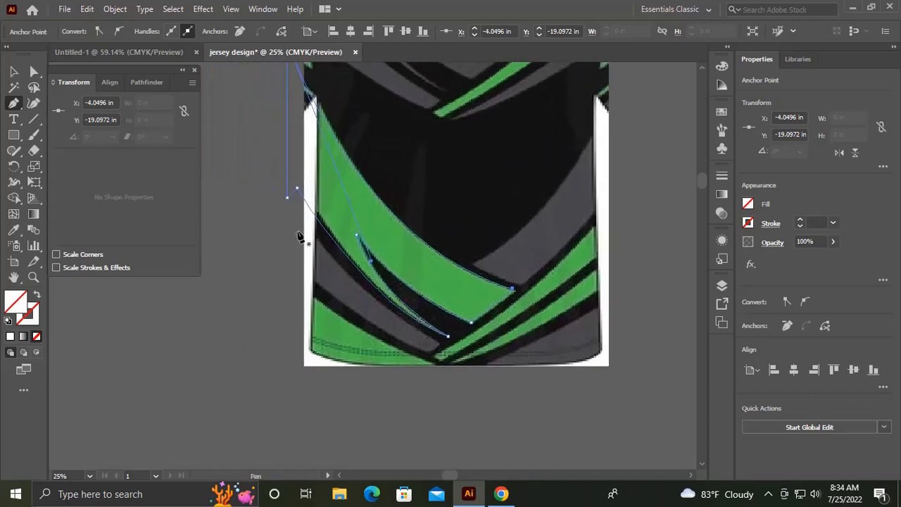
{"action": "left_click", "coordinate": [301, 218]}
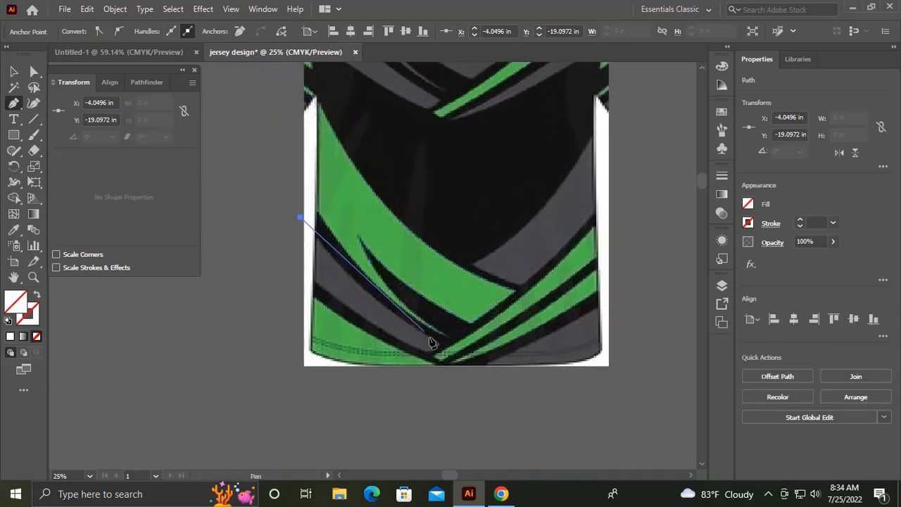
{"action": "left_click_drag", "start_coordinate": [441, 345], "coordinate": [522, 388]}
{"action": "mouse_move", "coordinate": [440, 345]}
{"action": "left_mouse_down"}
{"action": "mouse_move", "coordinate": [430, 361]}
{"action": "mouse_move", "coordinate": [428, 352]}
{"action": "left_mouse_up"}
{"action": "left_click_drag", "start_coordinate": [288, 260], "coordinate": [237, 207]}
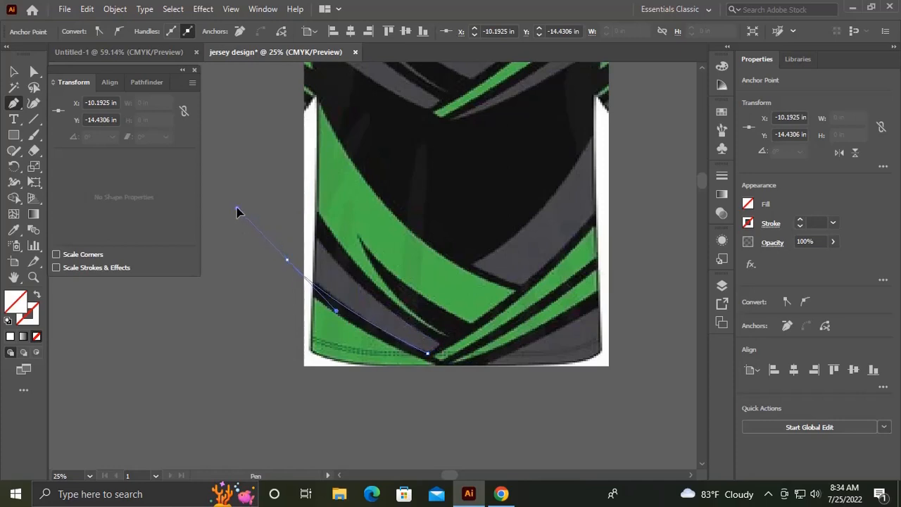
{"action": "left_click", "coordinate": [287, 260]}
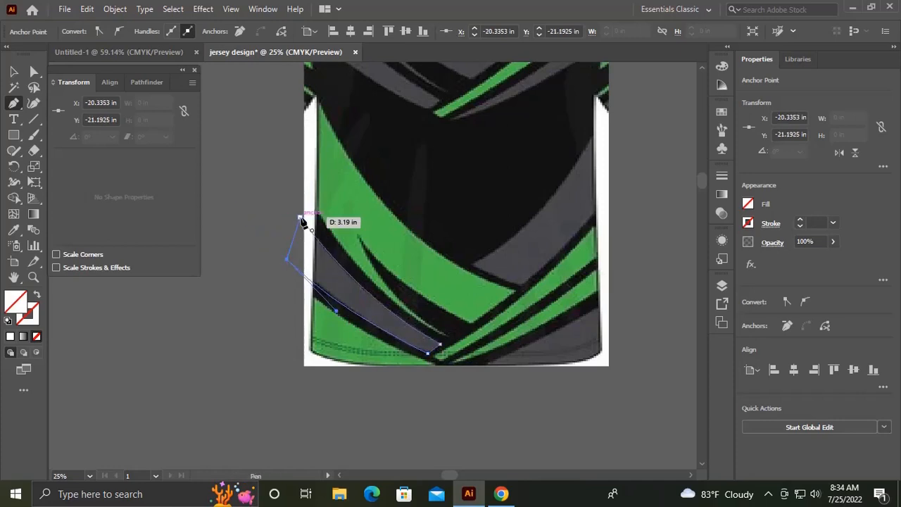
{"action": "left_click", "coordinate": [300, 218]}
Step: Outline the green bottom corner on the jersey's left side with a closed Pen path that extends beyond the side and below the hem
{"action": "key", "text": "space"}
{"action": "left_click_drag", "start_coordinate": [345, 273], "coordinate": [292, 287]}
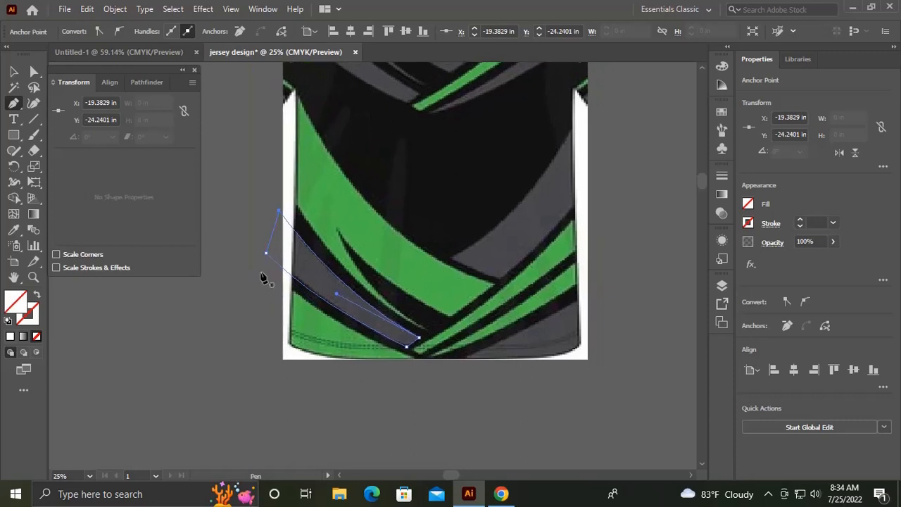
{"action": "left_click", "coordinate": [261, 272]}
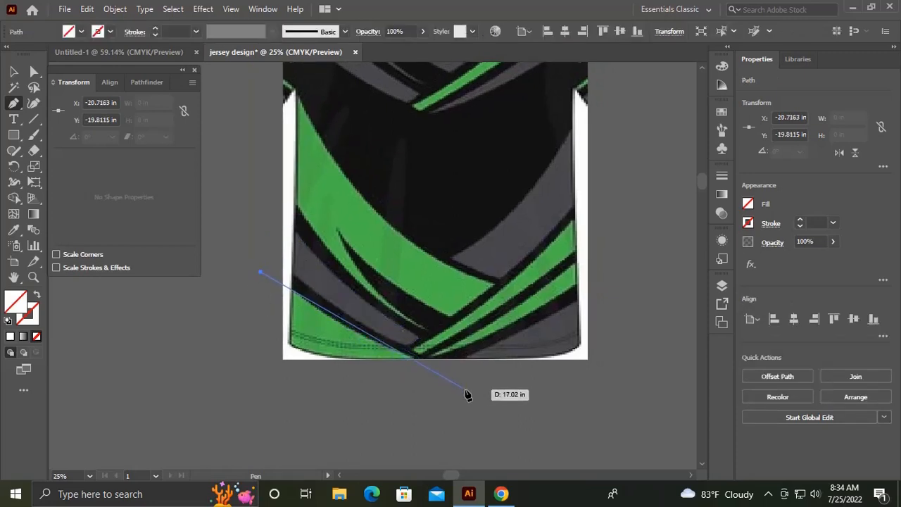
{"action": "left_click_drag", "start_coordinate": [465, 389], "coordinate": [477, 390]}
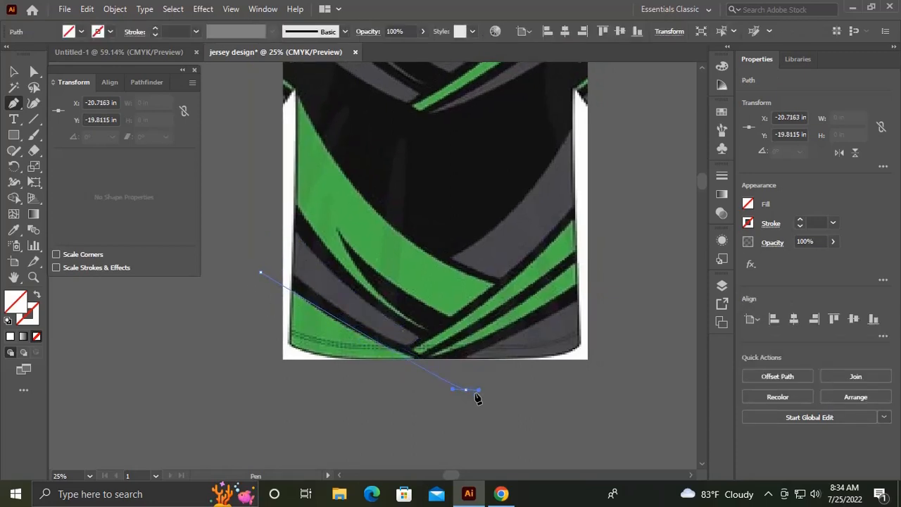
{"action": "left_click", "coordinate": [466, 390]}
{"action": "left_click", "coordinate": [234, 374]}
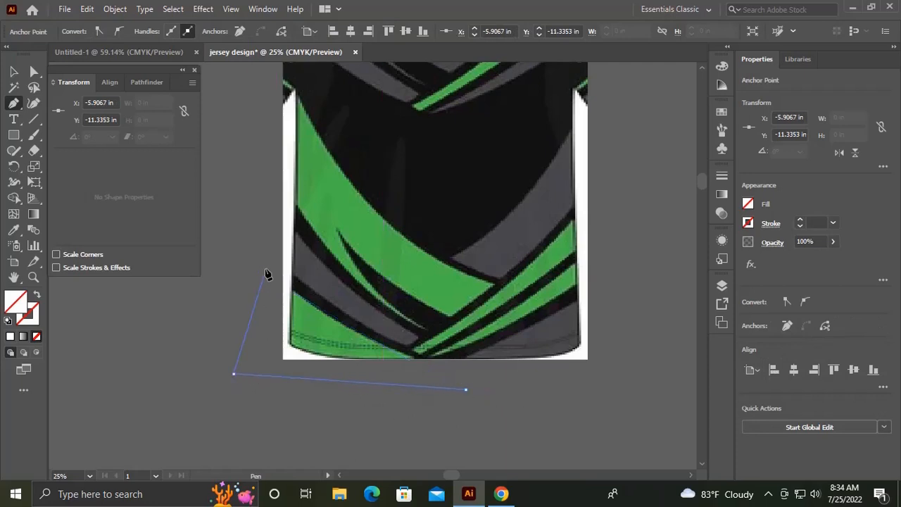
{"action": "left_click", "coordinate": [261, 272]}
Step: Trace the upper of the two lower green stripes, from the hem crossing to outside the jersey's right side, as a closed Pen path
{"action": "left_click_drag", "start_coordinate": [347, 335], "coordinate": [327, 341]}
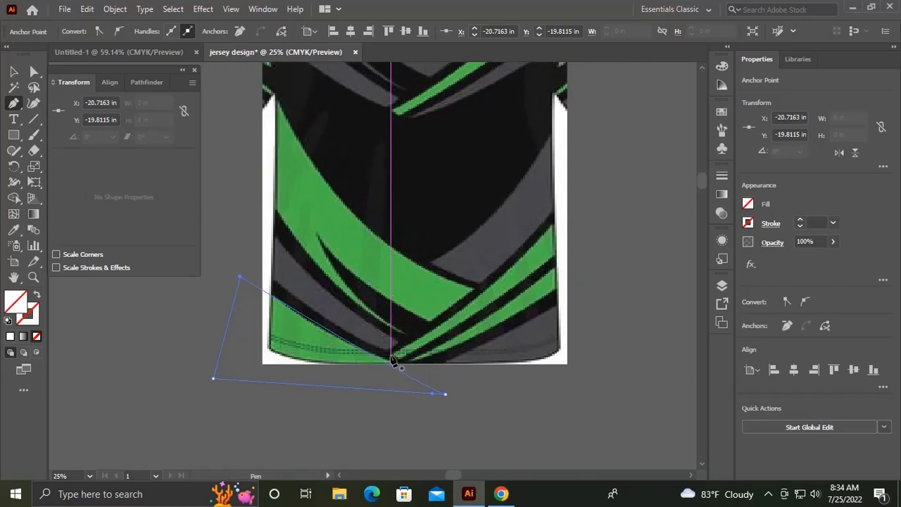
{"action": "left_click_drag", "start_coordinate": [586, 204], "coordinate": [650, 103]}
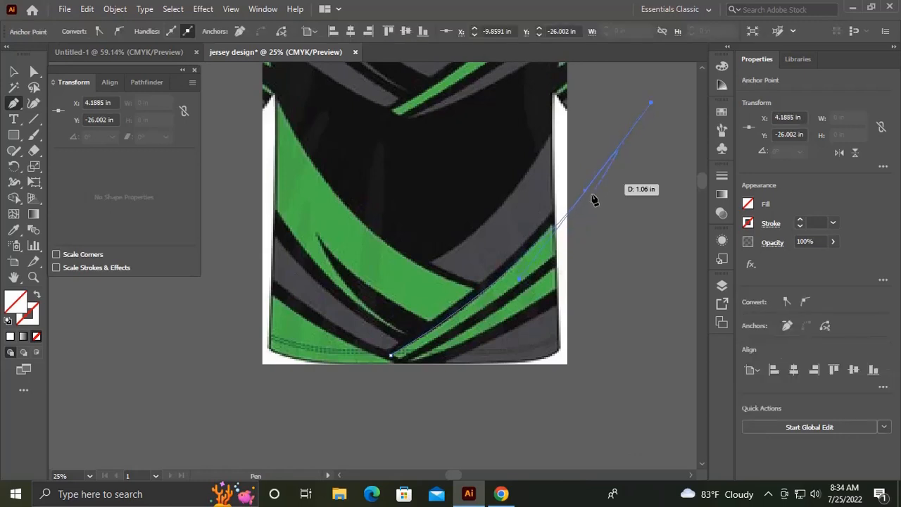
{"action": "left_click_drag", "start_coordinate": [587, 192], "coordinate": [594, 276]}
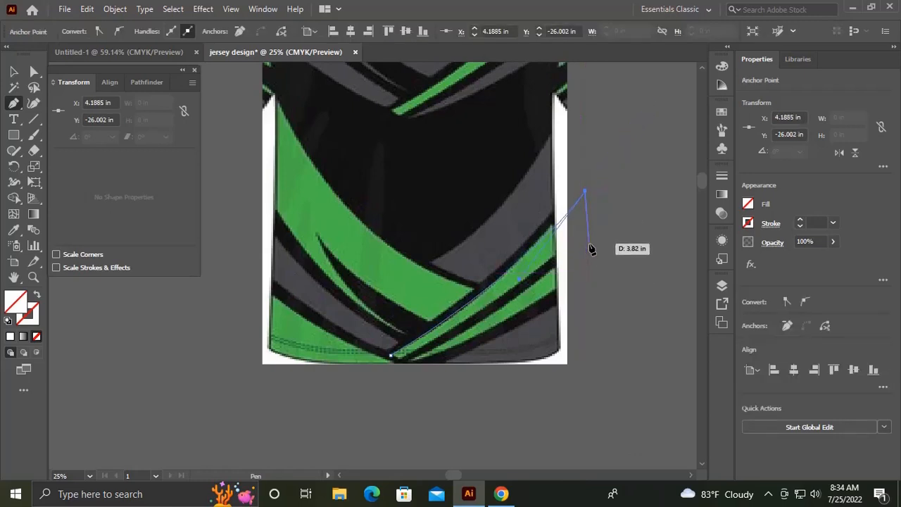
{"action": "left_click", "coordinate": [589, 243]}
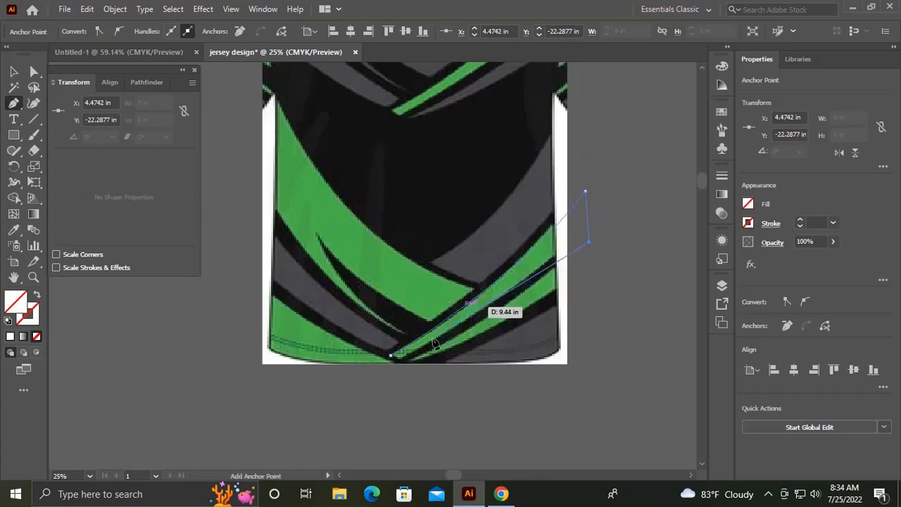
{"action": "mouse_move", "coordinate": [397, 360]}
{"action": "left_mouse_down"}
{"action": "mouse_move", "coordinate": [334, 392]}
{"action": "mouse_move", "coordinate": [343, 378]}
{"action": "mouse_move", "coordinate": [594, 236]}
{"action": "mouse_move", "coordinate": [471, 338]}
{"action": "mouse_move", "coordinate": [394, 361]}
{"action": "left_mouse_up"}
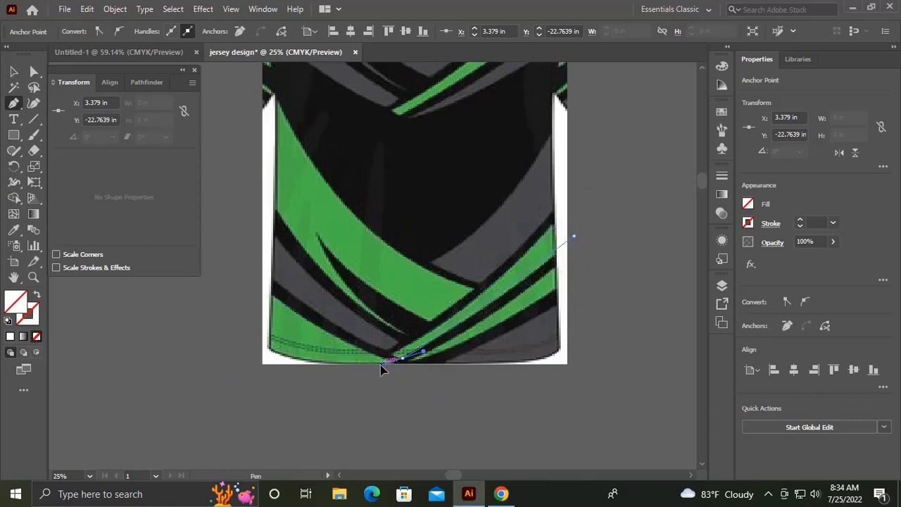
{"action": "left_click_drag", "start_coordinate": [348, 376], "coordinate": [299, 414]}
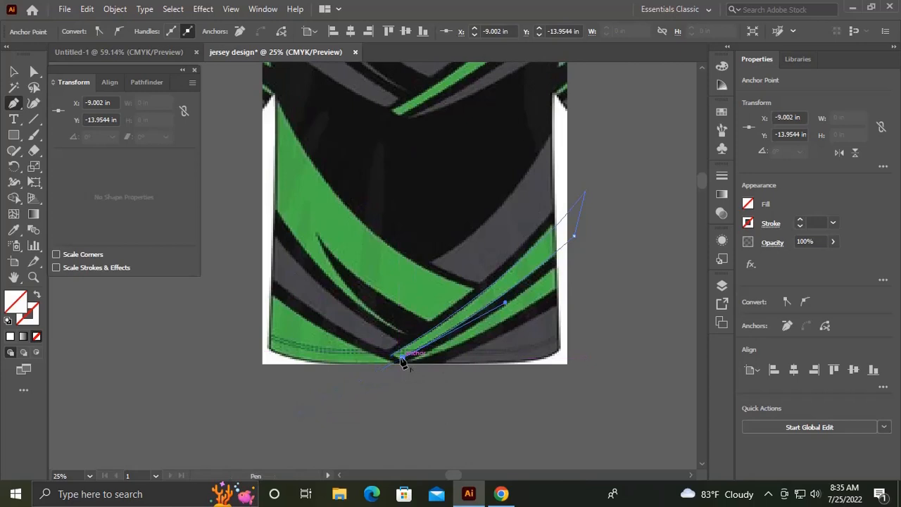
Step: Trace the thinner green stripe beneath it, from the hem crossing to outside the jersey's right side, as a closed Pen path
{"action": "scroll", "coordinate": [394, 358], "scroll_direction": "right", "scroll_amount": 1}
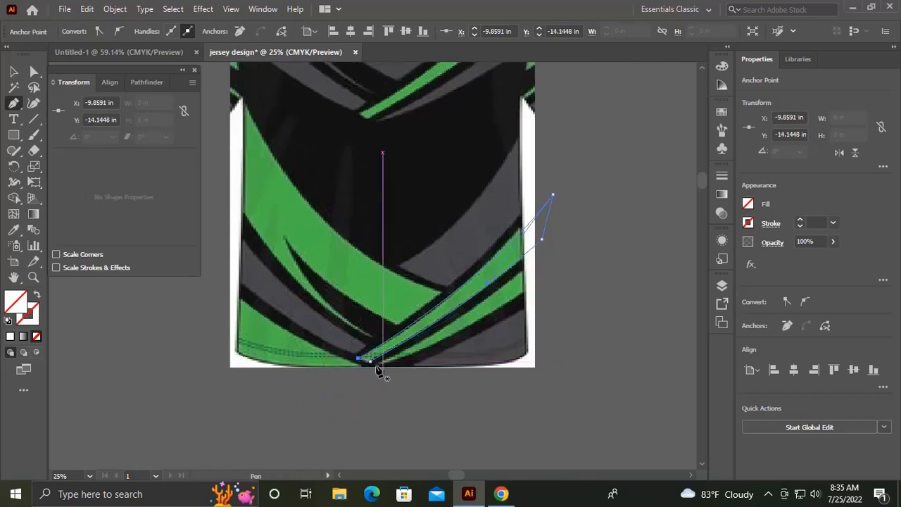
{"action": "left_click", "coordinate": [378, 365]}
{"action": "left_click_drag", "start_coordinate": [549, 254], "coordinate": [590, 198]}
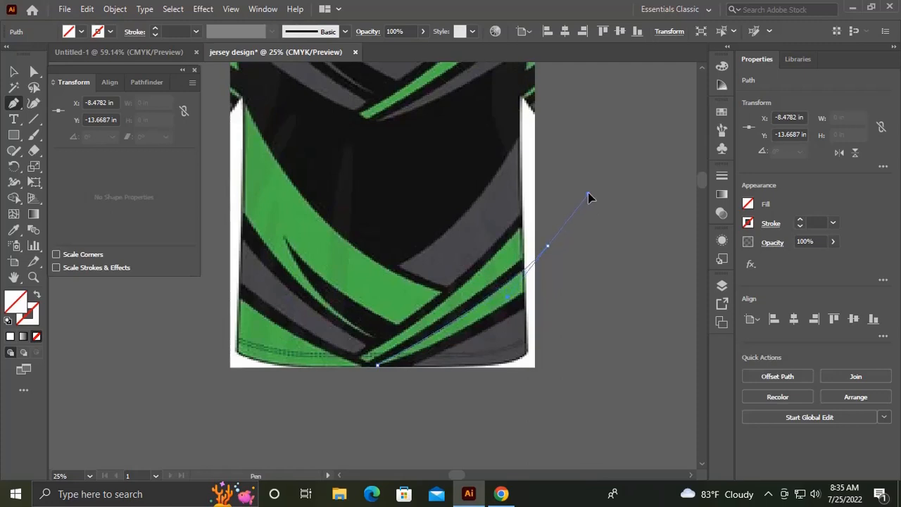
{"action": "left_click", "coordinate": [548, 246]}
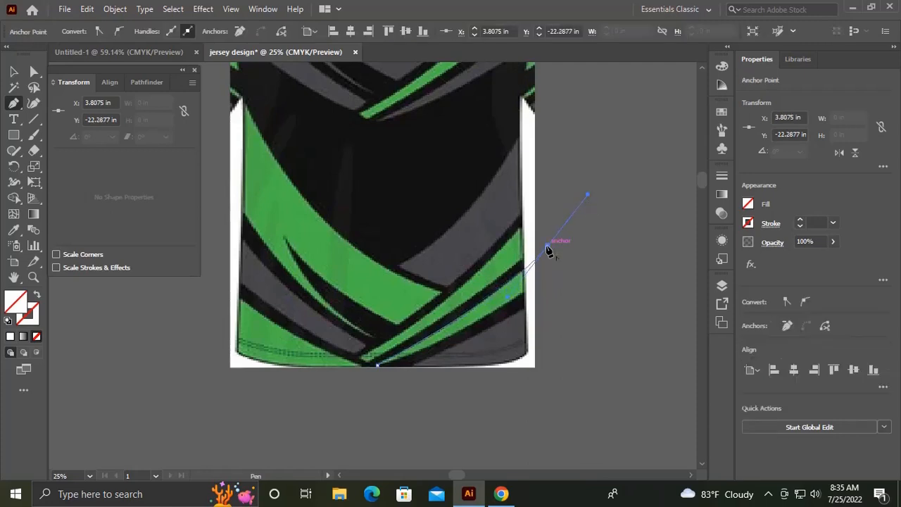
{"action": "left_click", "coordinate": [547, 287]}
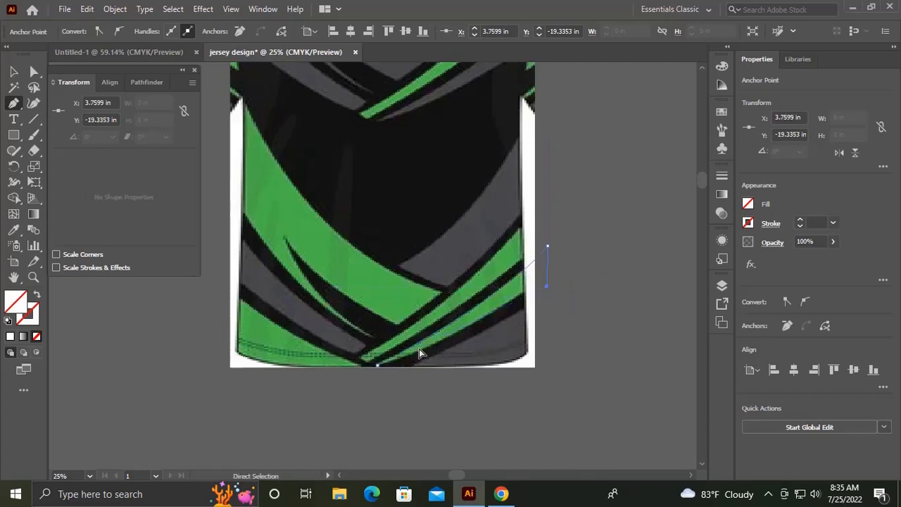
{"action": "key", "text": "ctrl+z"}
{"action": "left_click", "coordinate": [548, 277]}
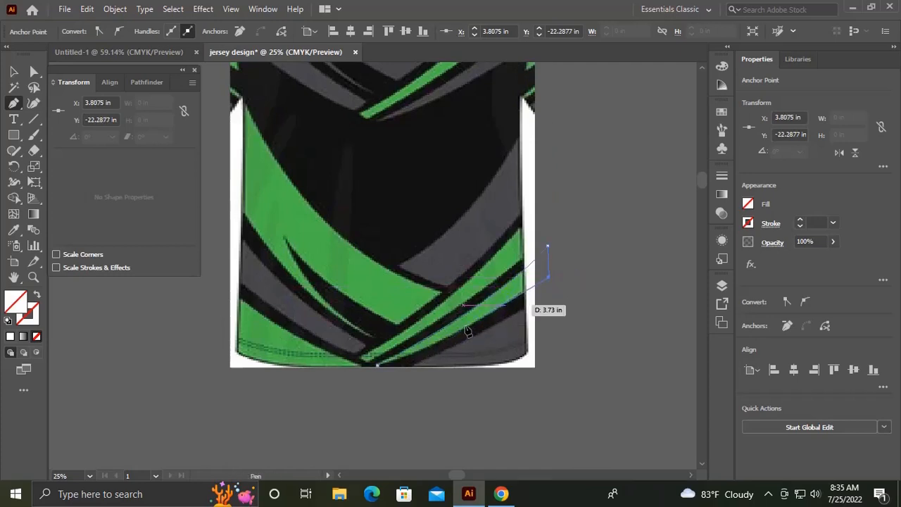
{"action": "left_click", "coordinate": [376, 366]}
{"action": "left_click_drag", "start_coordinate": [357, 367], "coordinate": [334, 376]}
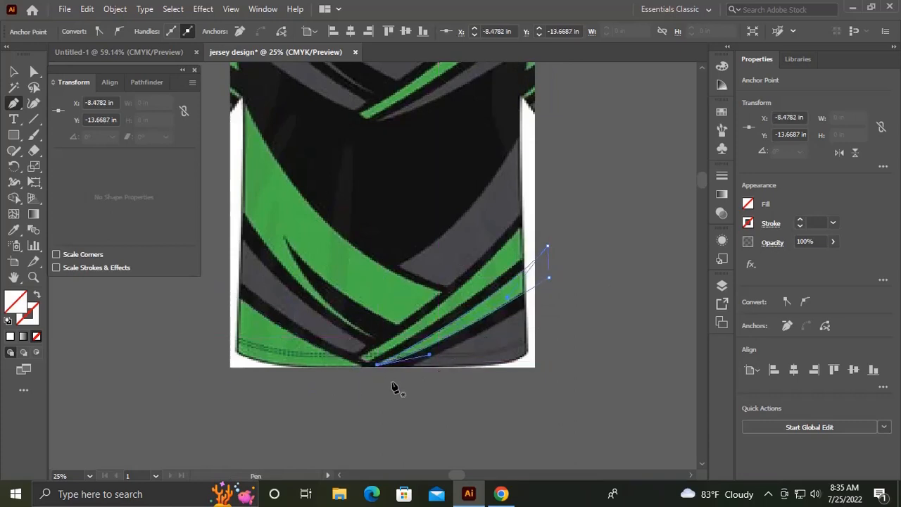
Step: Outline the grey bottom corner on the jersey's right side with a closed four-point path extending past the side and hem
{"action": "left_click", "coordinate": [547, 299]}
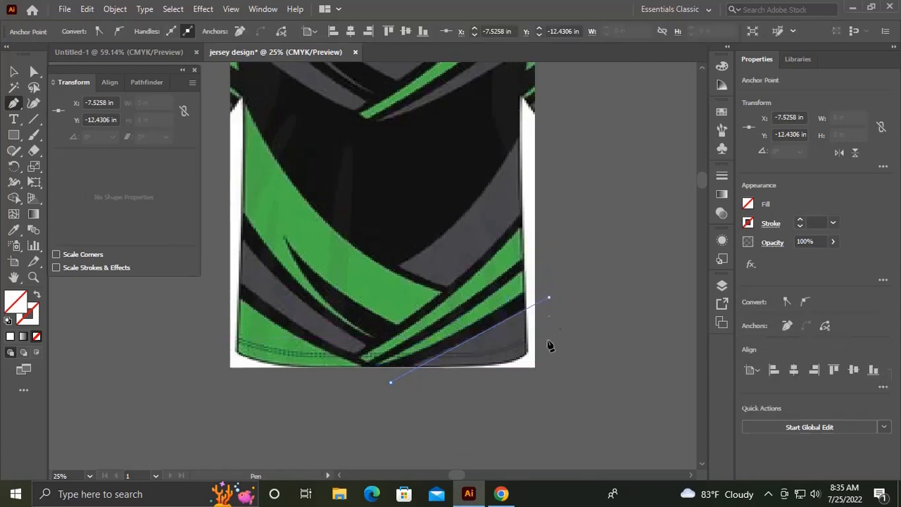
{"action": "left_click", "coordinate": [547, 385]}
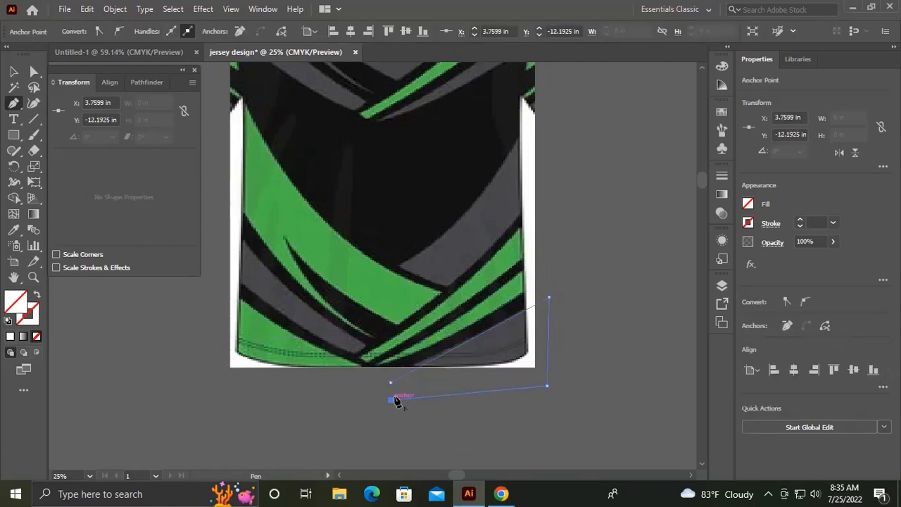
{"action": "left_click", "coordinate": [391, 397]}
Step: Fill the six traced grey-band paths at the shoulders, chest and lower jersey with the grey sampled from the reference image using the Eyedropper
{"action": "scroll", "coordinate": [403, 361], "scroll_direction": "down", "scroll_amount": 2}
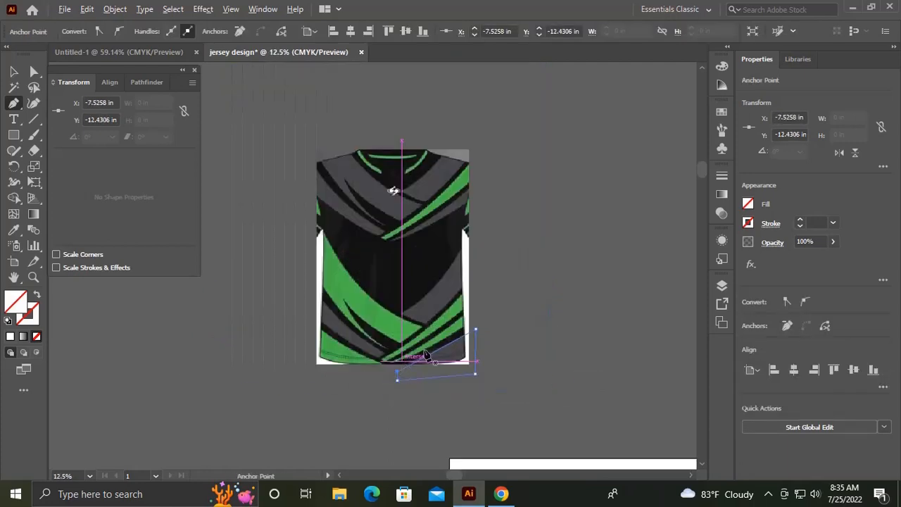
{"action": "key", "text": "v"}
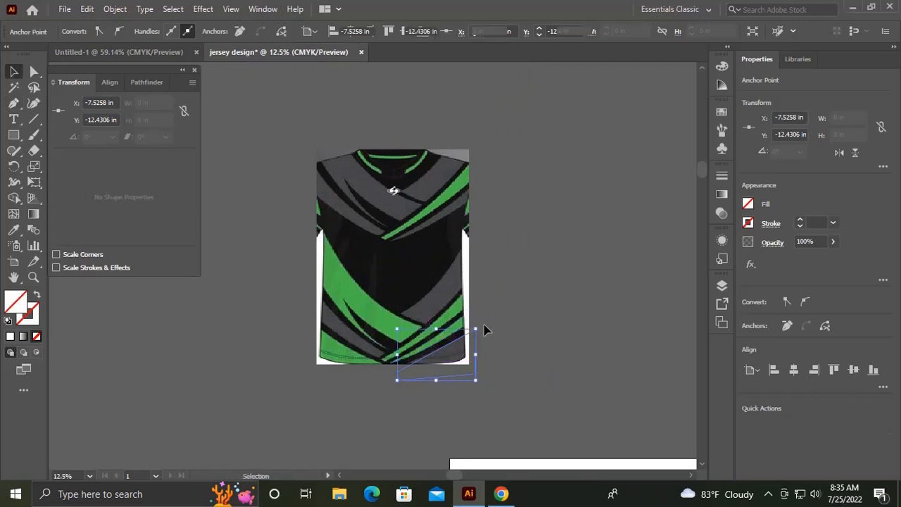
{"action": "left_click", "coordinate": [482, 339]}
{"action": "left_click", "coordinate": [477, 350]}
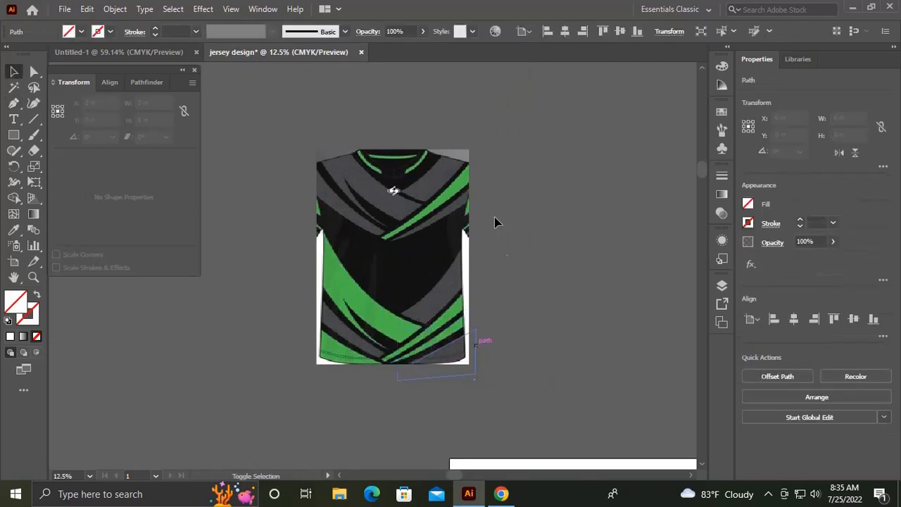
{"action": "left_click", "coordinate": [472, 188], "text": "shift"}
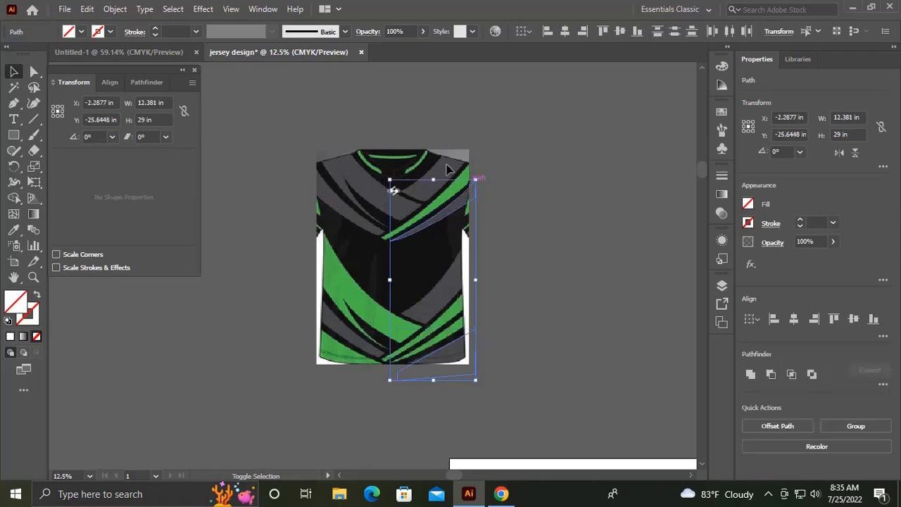
{"action": "left_click", "coordinate": [378, 190], "text": "shift"}
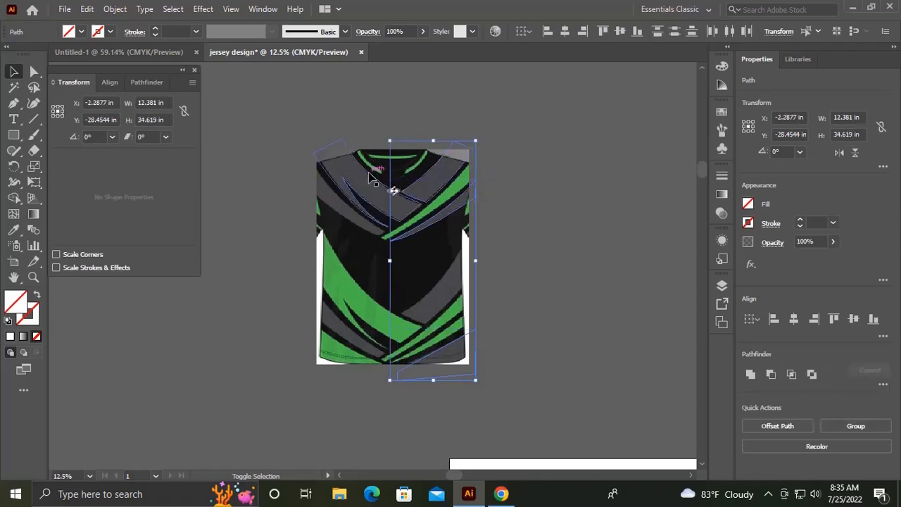
{"action": "left_click", "coordinate": [370, 176], "text": "shift"}
{"action": "left_click", "coordinate": [329, 211], "text": "shift"}
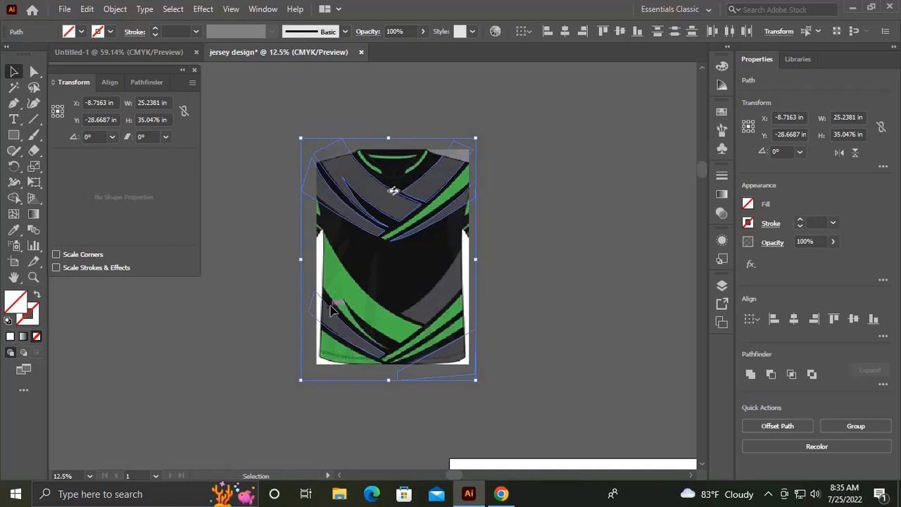
{"action": "key", "text": "i"}
{"action": "left_click", "coordinate": [338, 317]}
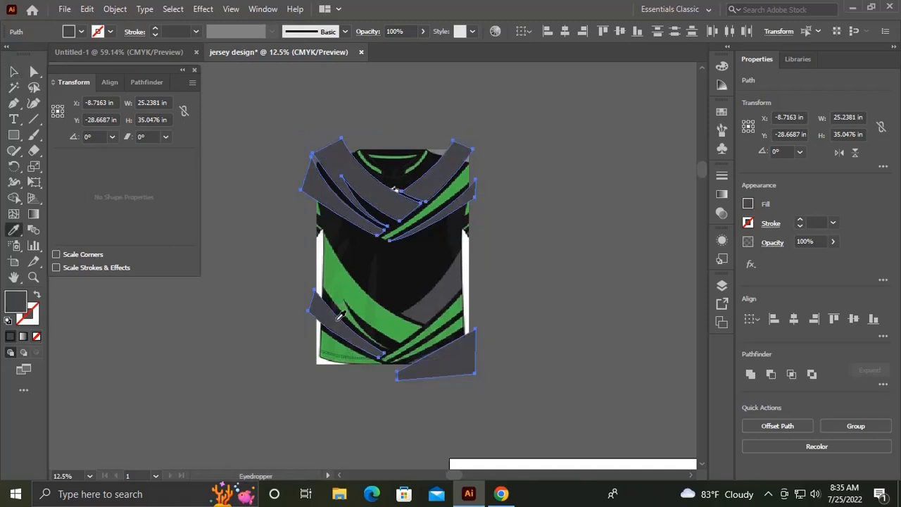
{"action": "key", "text": "c"}
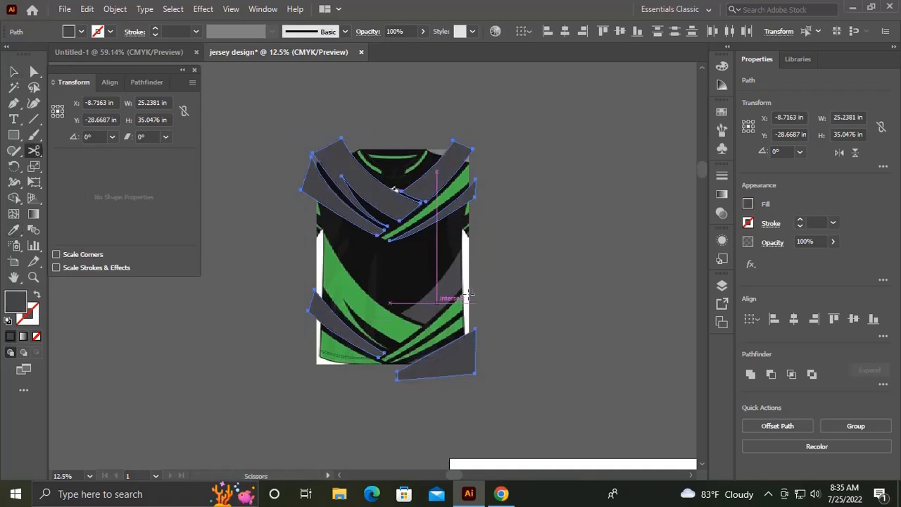
{"action": "key", "text": "v"}
{"action": "left_click", "coordinate": [493, 285]}
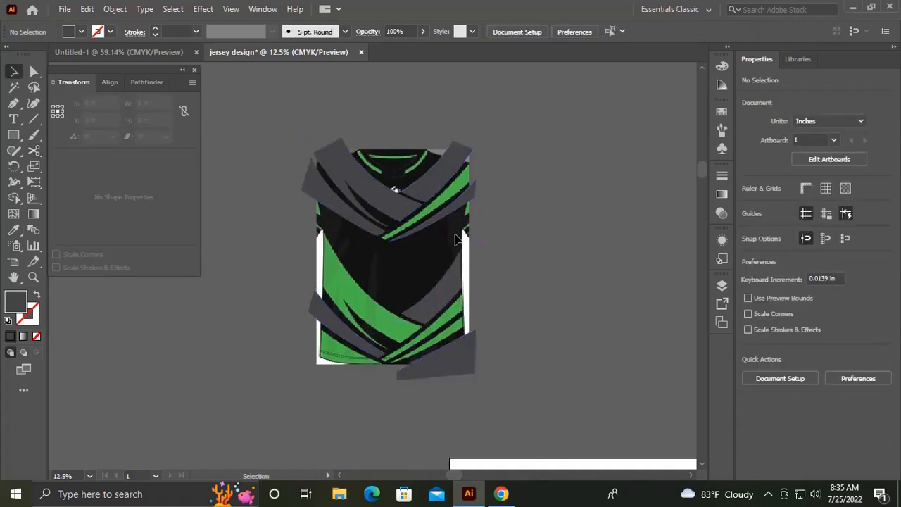
Step: Draw the curved upper edge of the unfilled grey band at the lower jersey's right with the Pen tool, extending past the jersey's side
{"action": "scroll", "coordinate": [465, 285], "scroll_direction": "up", "scroll_amount": 1}
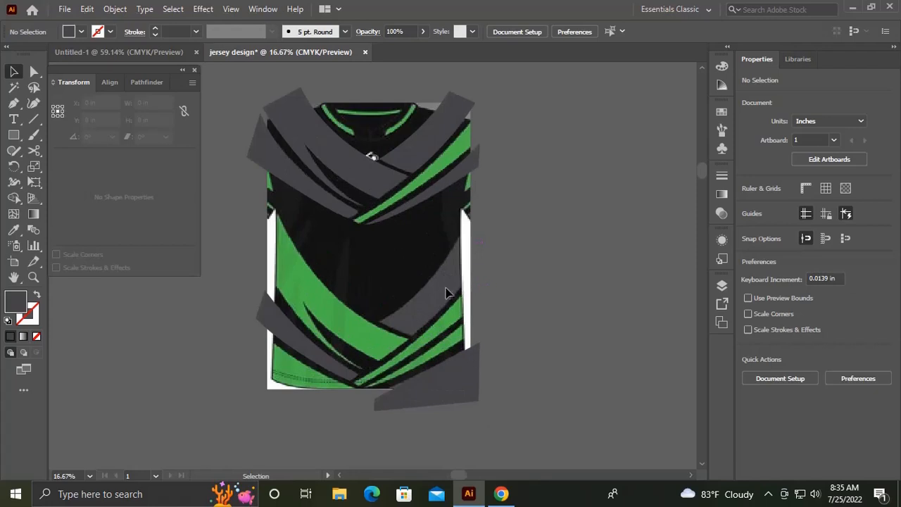
{"action": "scroll", "coordinate": [426, 314], "scroll_direction": "up", "scroll_amount": 2}
{"action": "left_click_drag", "start_coordinate": [427, 312], "coordinate": [471, 321]}
{"action": "key", "text": "p"}
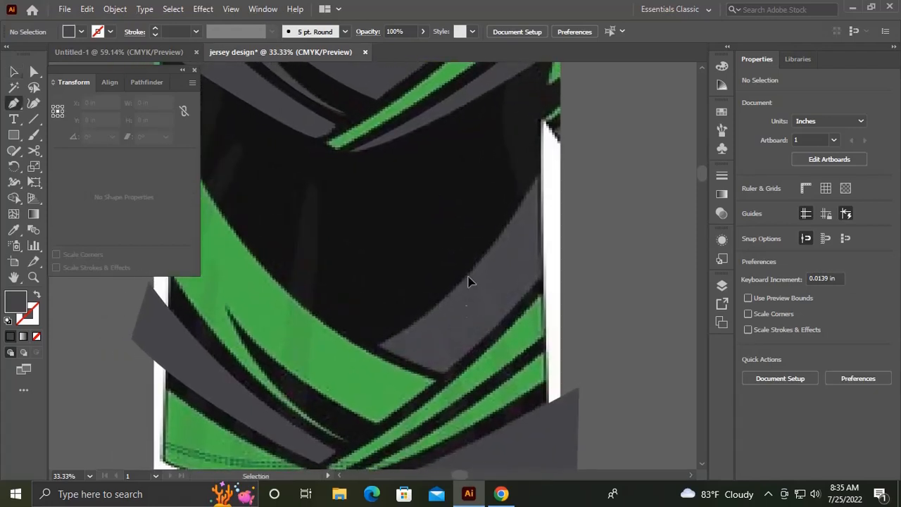
{"action": "left_click", "coordinate": [378, 345]}
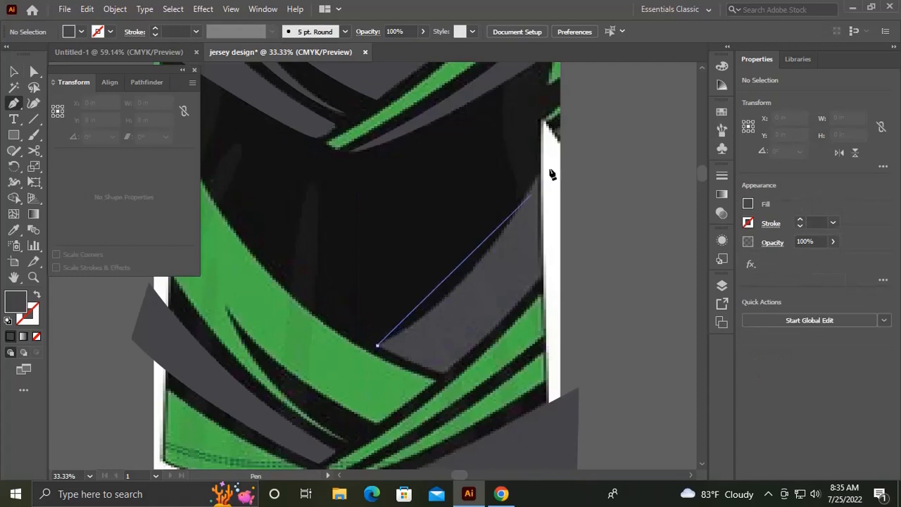
{"action": "left_click_drag", "start_coordinate": [572, 101], "coordinate": [639, 79]}
{"action": "scroll", "coordinate": [608, 167], "scroll_direction": "down", "scroll_amount": 1}
{"action": "scroll", "coordinate": [607, 162], "scroll_direction": "down", "scroll_amount": 2}
{"action": "left_click", "coordinate": [574, 260]}
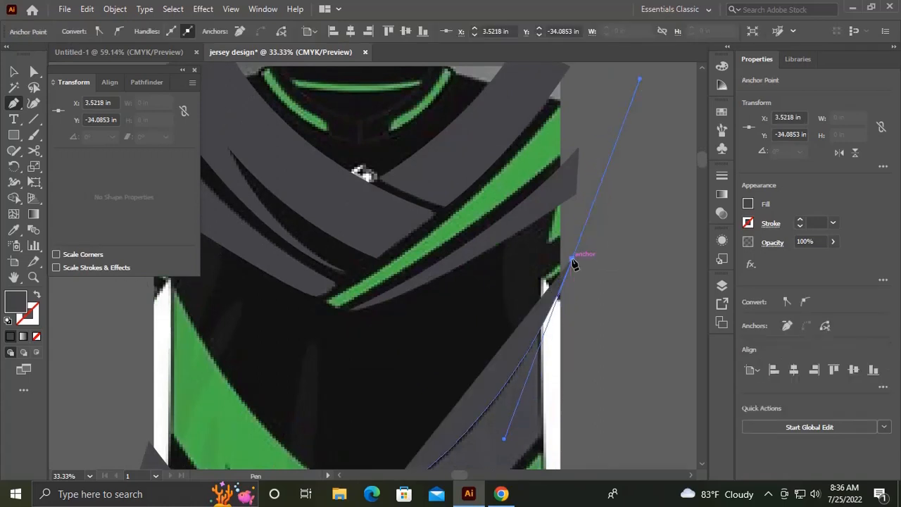
Step: Continue the grey band's path down outside the jersey, along its lower edge to the inner corner, and close it at the starting point
{"action": "scroll", "coordinate": [574, 260], "scroll_direction": "down", "scroll_amount": 3}
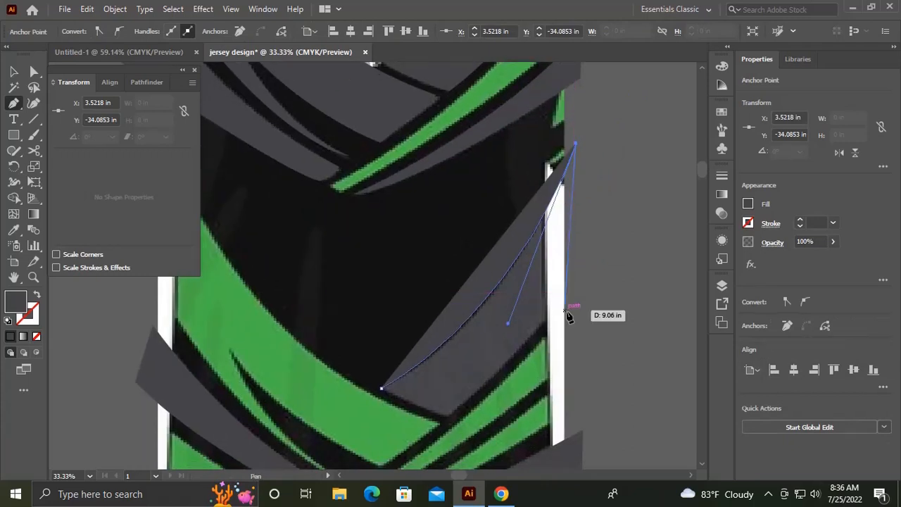
{"action": "left_click_drag", "start_coordinate": [572, 315], "coordinate": [496, 366]}
{"action": "left_click_drag", "start_coordinate": [445, 415], "coordinate": [421, 435]}
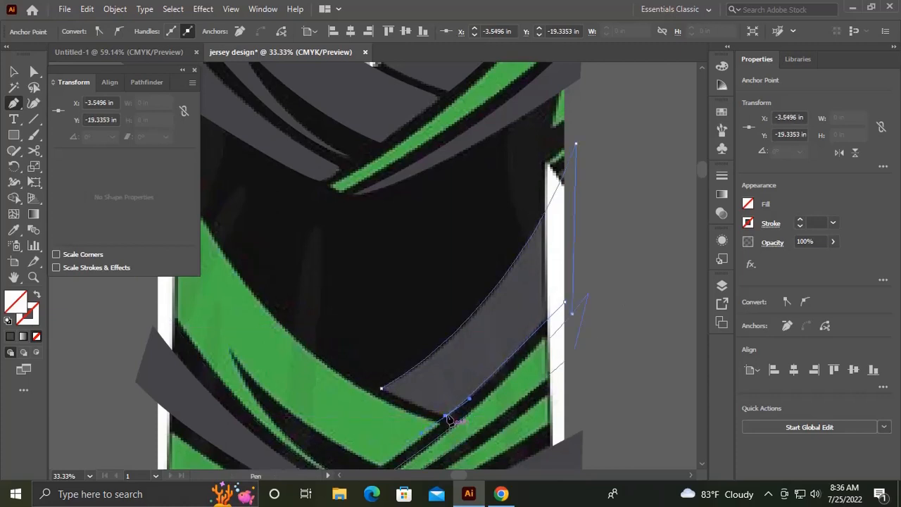
{"action": "left_click", "coordinate": [445, 416]}
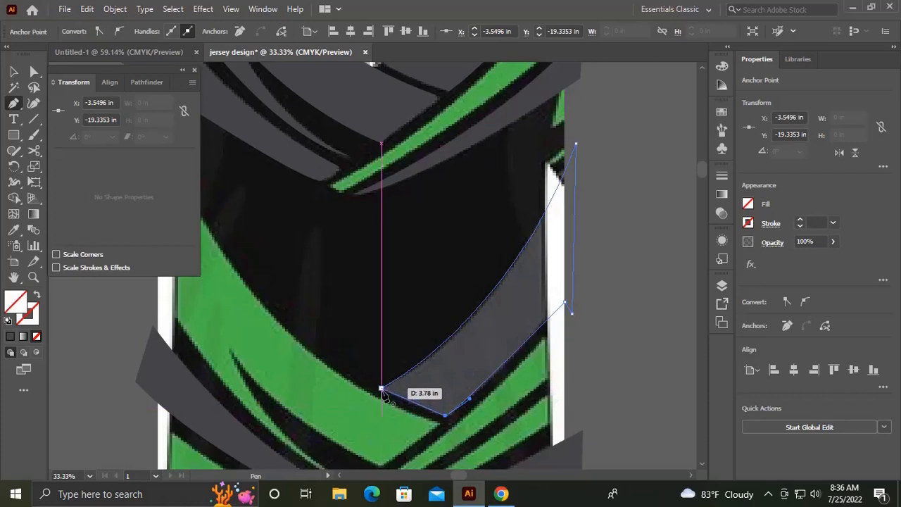
{"action": "left_click", "coordinate": [383, 388]}
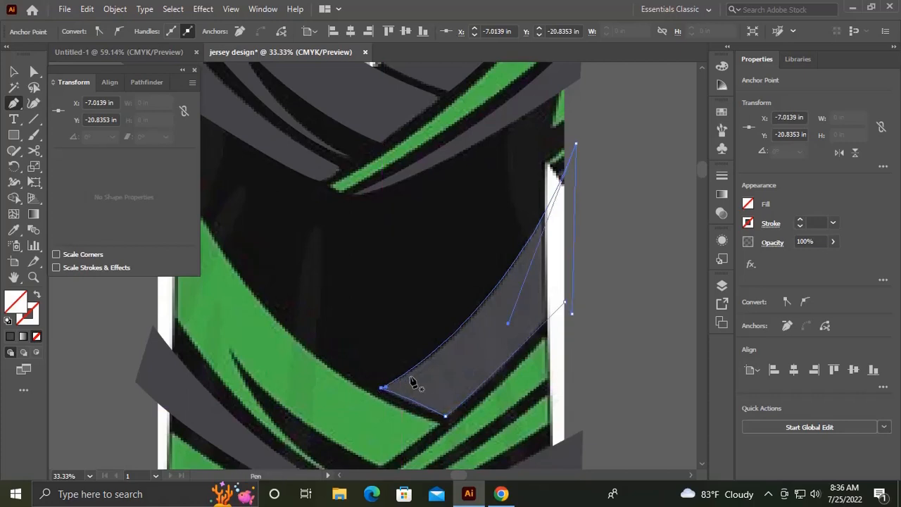
{"action": "key", "text": "ctrl+z"}
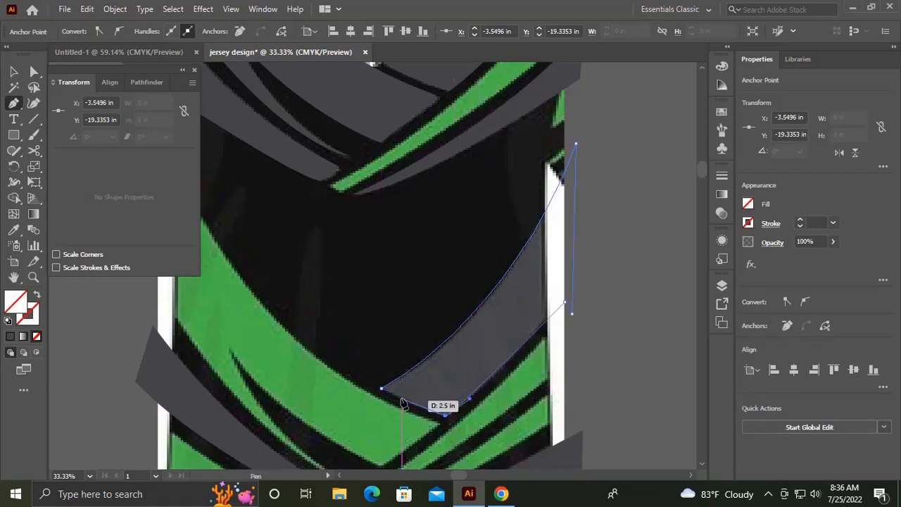
{"action": "left_click", "coordinate": [382, 388]}
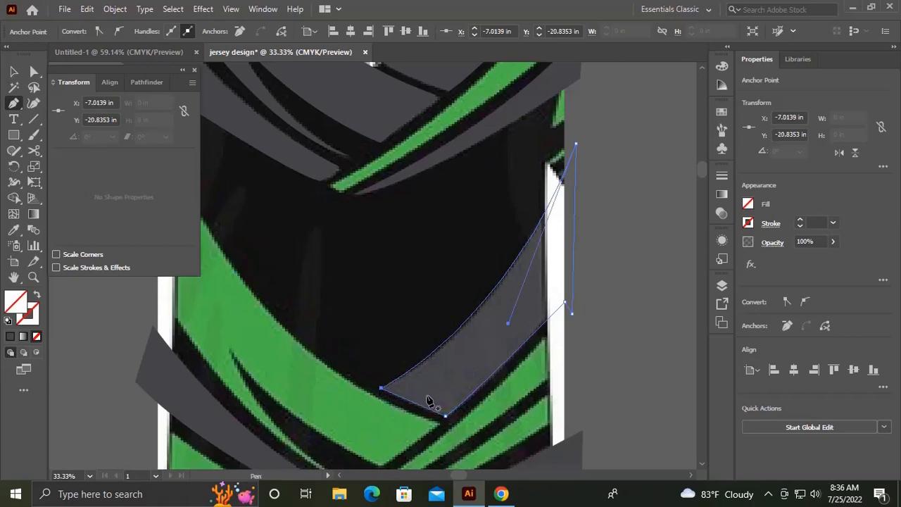
{"action": "key", "text": "v"}
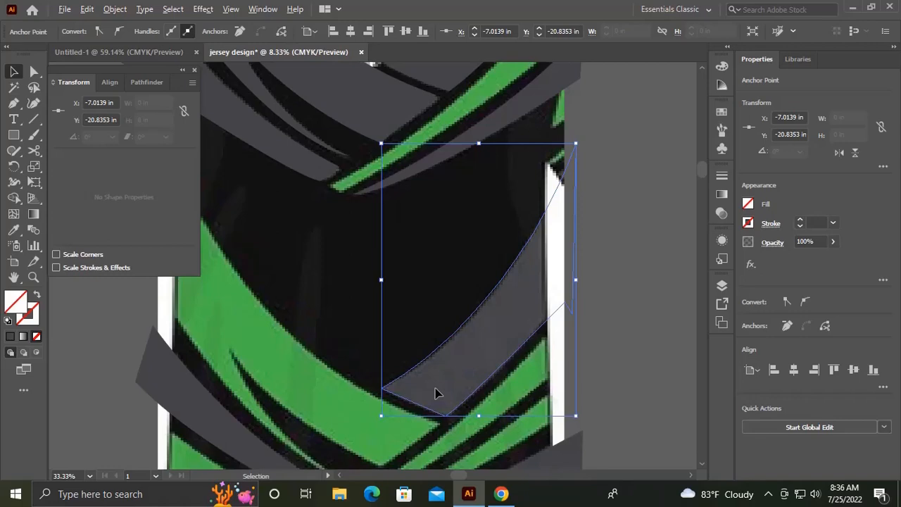
Step: Fill the traced green-band paths at the chest, lower jersey and bottom-left corner with the green sampled from the reference image using the Eyedropper
{"action": "scroll", "coordinate": [435, 388], "scroll_direction": "down", "scroll_amount": 7}
{"action": "scroll", "coordinate": [321, 197], "scroll_direction": "up", "scroll_amount": 6}
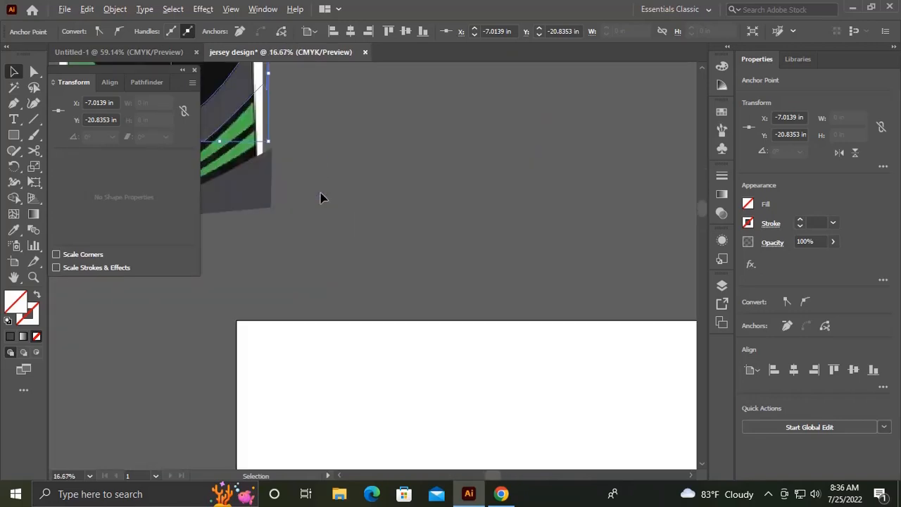
{"action": "left_click_drag", "start_coordinate": [326, 203], "coordinate": [699, 394]}
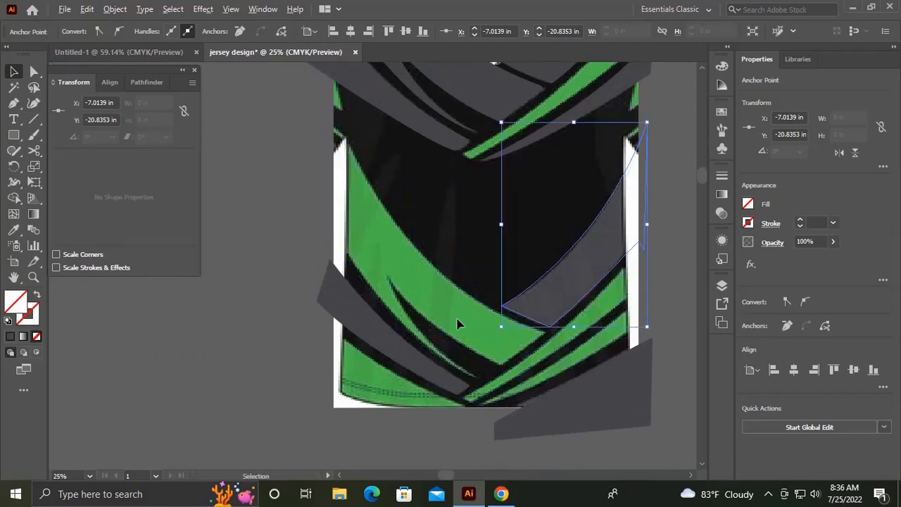
{"action": "left_click", "coordinate": [236, 285]}
{"action": "left_click_drag", "start_coordinate": [431, 280], "coordinate": [387, 290]}
{"action": "scroll", "coordinate": [397, 292], "scroll_direction": "down", "scroll_amount": 2}
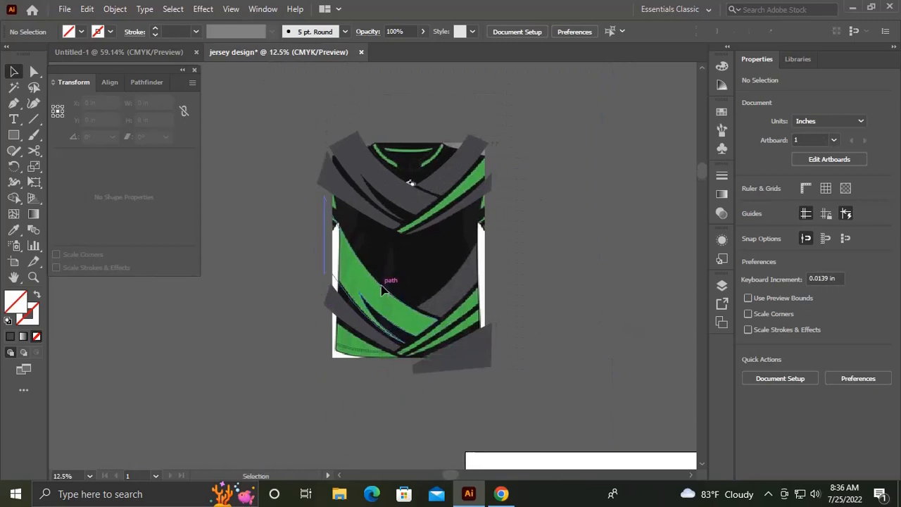
{"action": "left_click", "coordinate": [382, 291]}
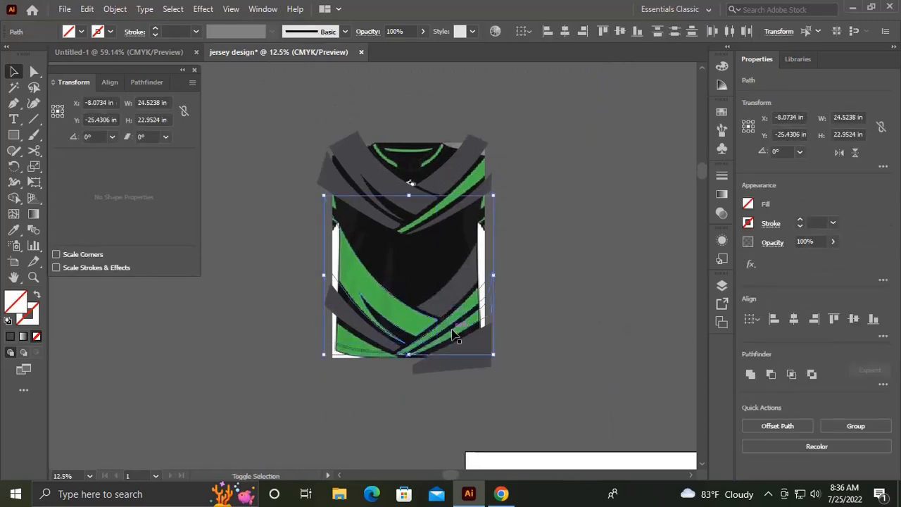
{"action": "left_click", "coordinate": [338, 371]}
{"action": "left_click", "coordinate": [428, 223], "text": "shift"}
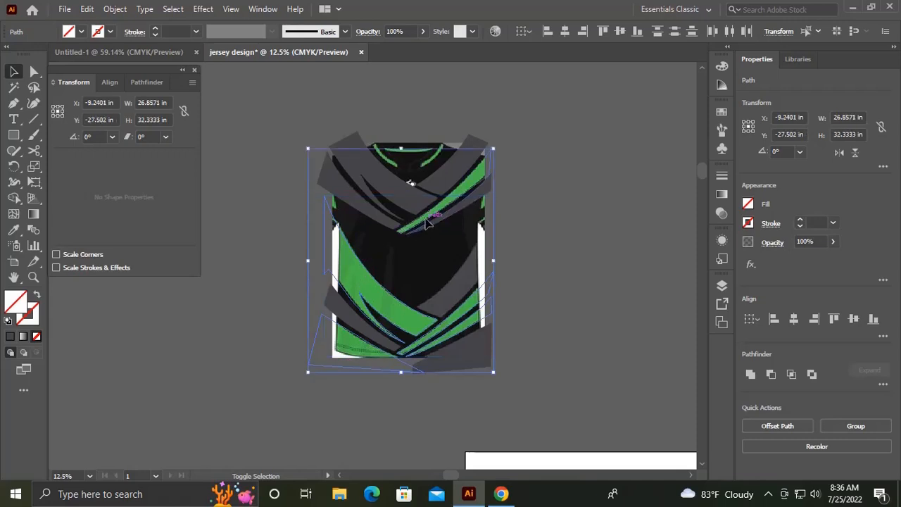
{"action": "key", "text": "i"}
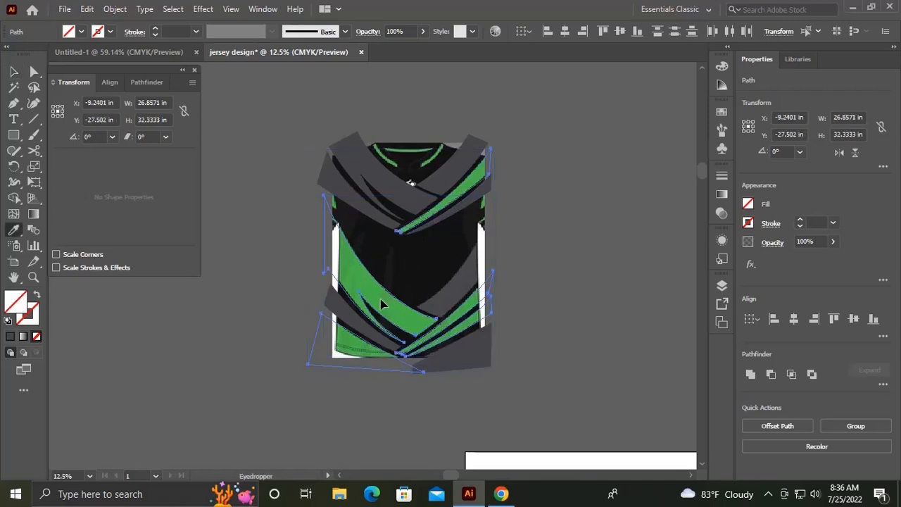
{"action": "left_click", "coordinate": [382, 299]}
{"action": "key", "text": "v"}
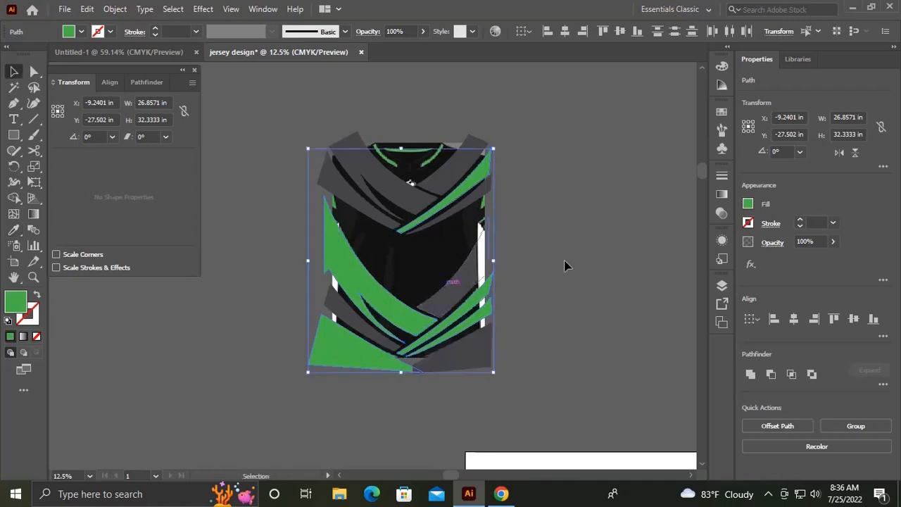
{"action": "left_click", "coordinate": [555, 280]}
Step: Create a rectangle 22 in wide and 31 in high and place it in the empty space to the right of the jersey
{"action": "left_click_drag", "start_coordinate": [556, 280], "coordinate": [530, 281]}
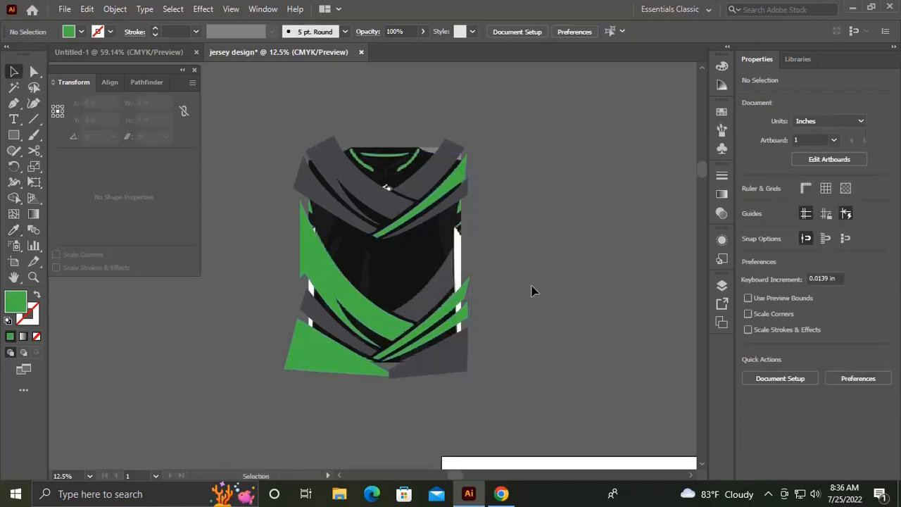
{"action": "key", "text": "m"}
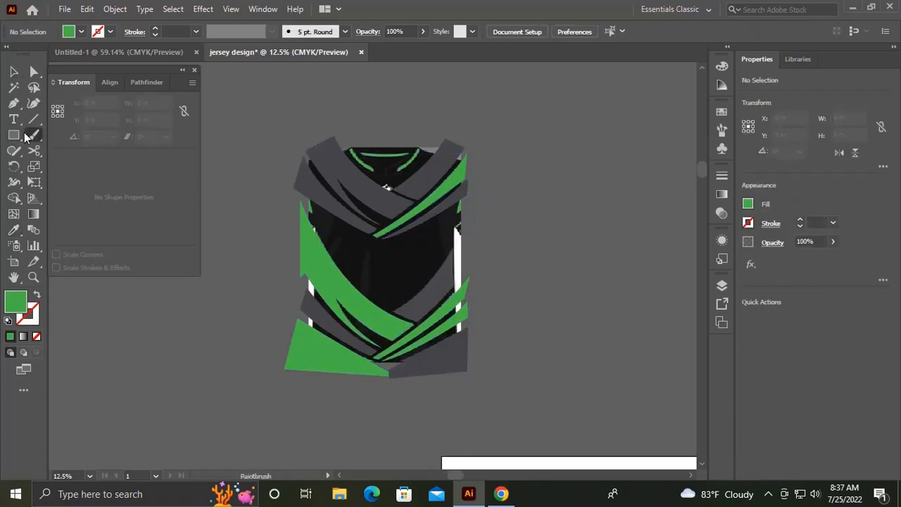
{"action": "left_click", "coordinate": [556, 240]}
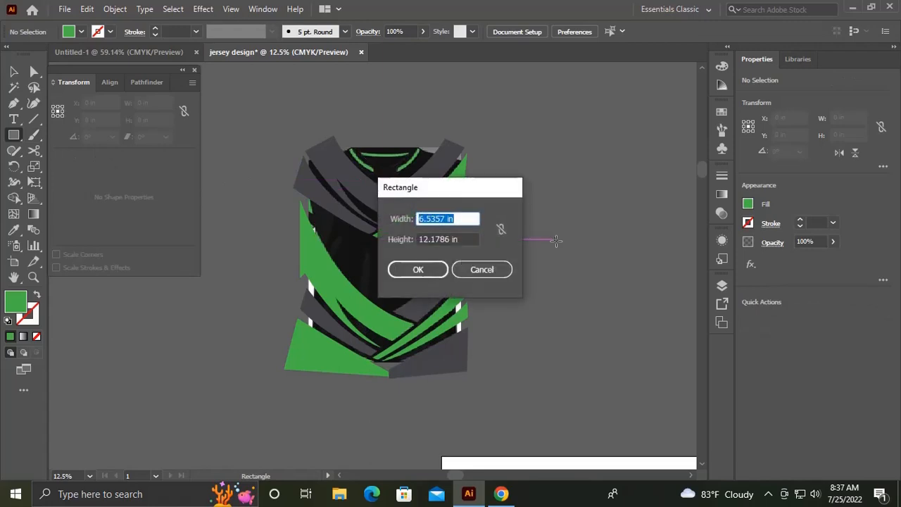
{"action": "type", "text": "22"}
{"action": "key", "text": "Tab"}
{"action": "type", "text": "31"}
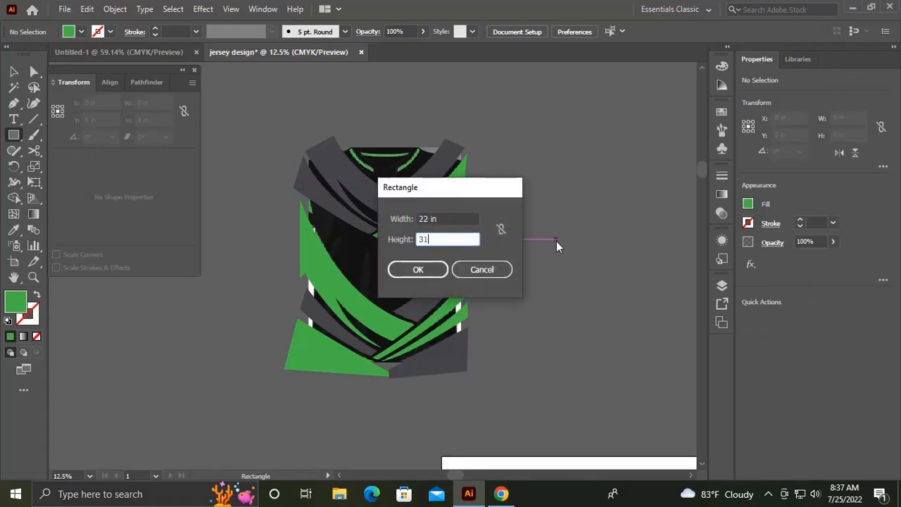
{"action": "key", "text": "Return"}
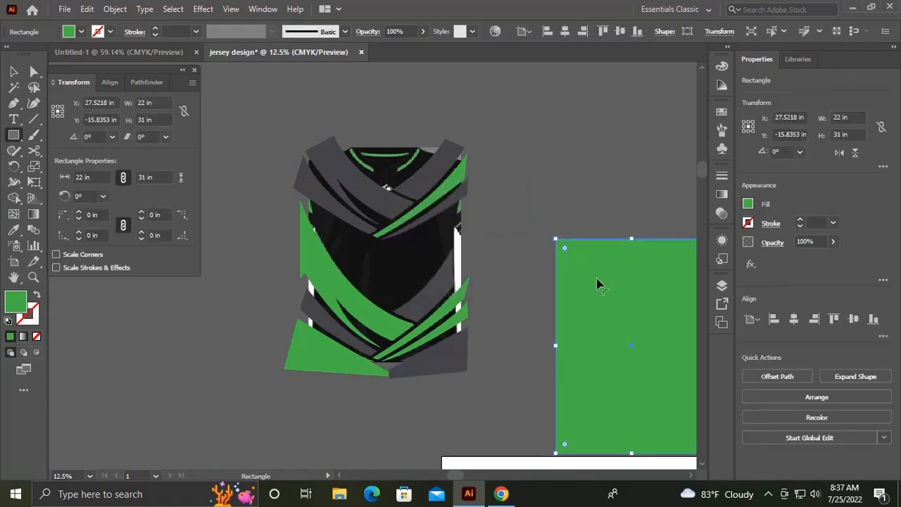
{"action": "key", "text": "v"}
{"action": "left_click_drag", "start_coordinate": [626, 244], "coordinate": [592, 173]}
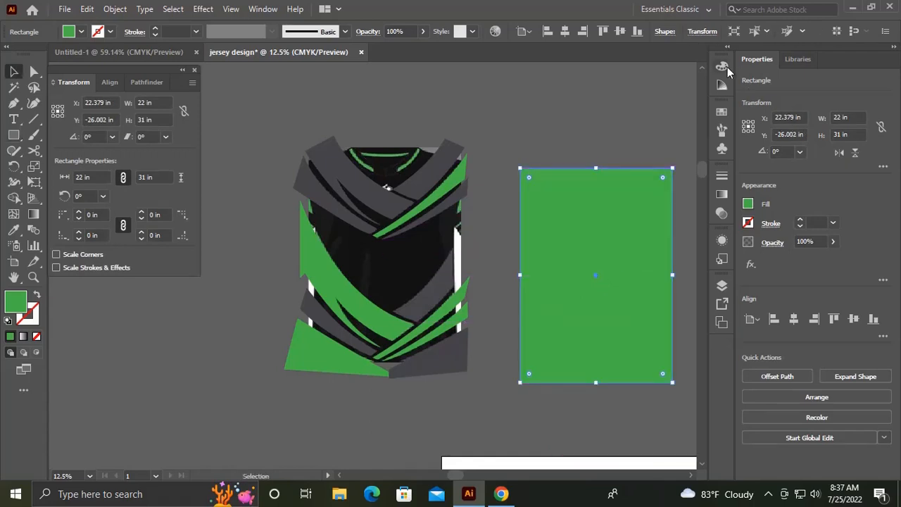
Step: Fill the 22 × 31 in rectangle with black
{"action": "left_click", "coordinate": [723, 67]}
{"action": "key", "text": "ctrl+shift+a"}
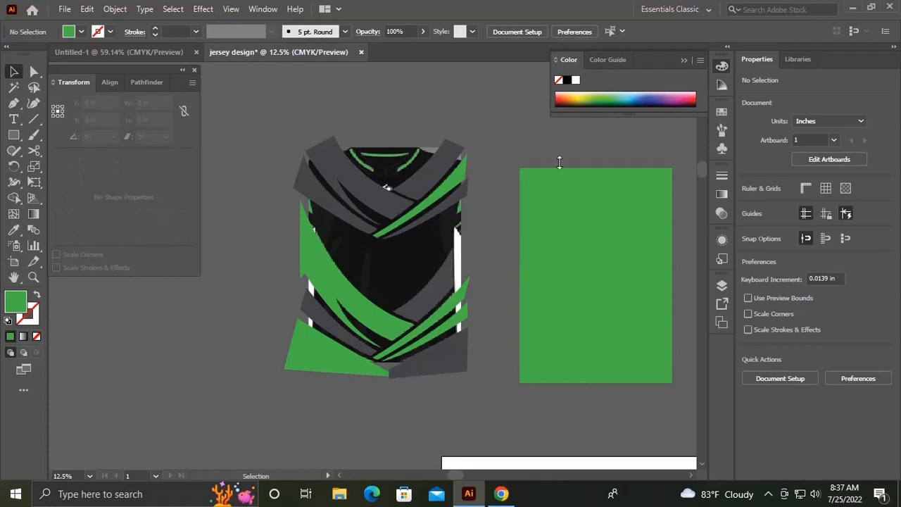
{"action": "left_click", "coordinate": [571, 223]}
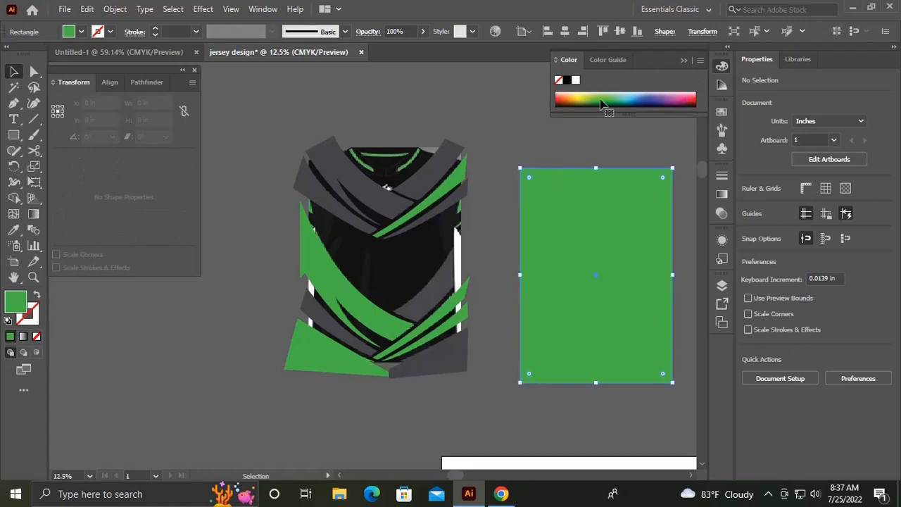
{"action": "left_click", "coordinate": [567, 81]}
{"action": "left_click", "coordinate": [540, 155]}
Step: Move the black rectangle over the jersey so it aligns with the reference image, and send it to the back
{"action": "left_click_drag", "start_coordinate": [571, 198], "coordinate": [593, 197]}
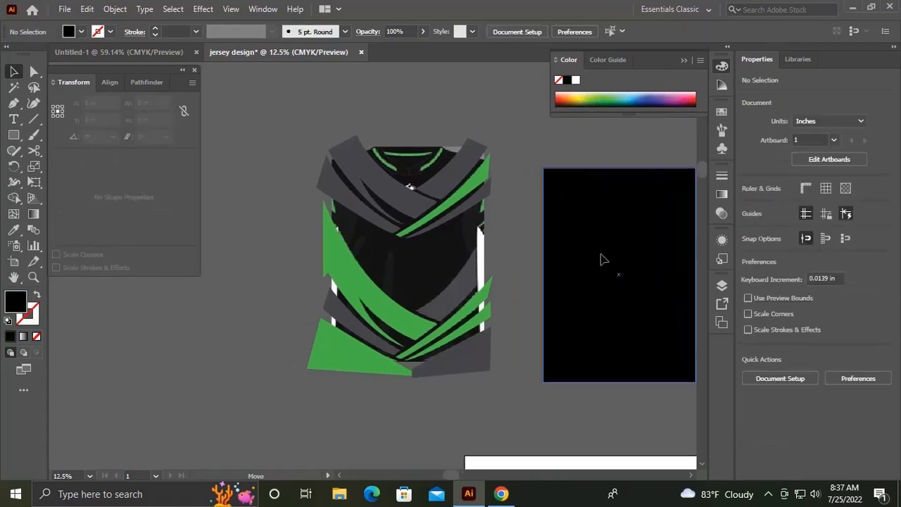
{"action": "left_click_drag", "start_coordinate": [631, 270], "coordinate": [399, 242]}
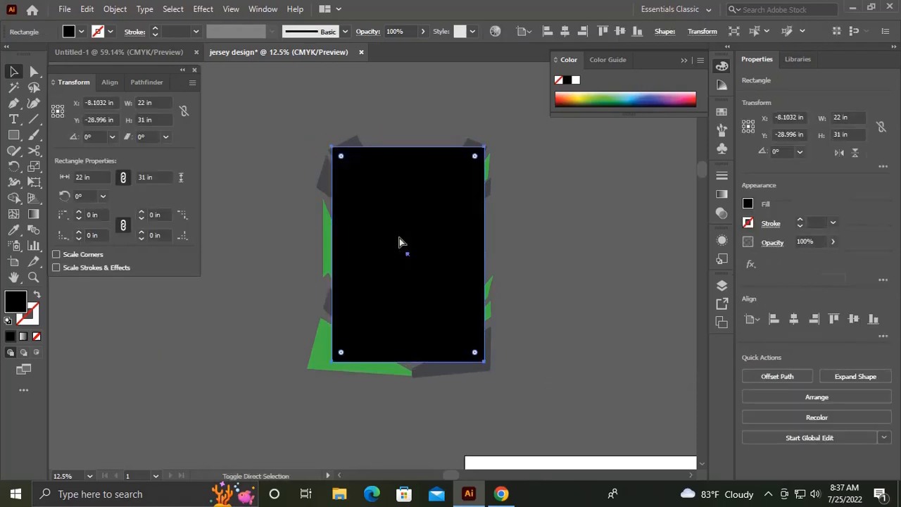
{"action": "key", "text": "ctrl+shift+bracketleft"}
{"action": "left_click", "coordinate": [565, 224]}
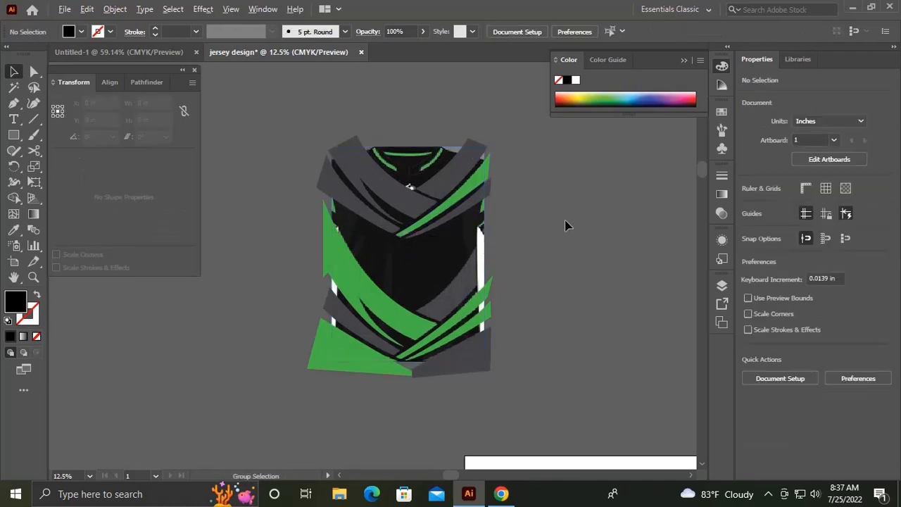
Step: Unlock the reference image and move it away to the lower left of the traced artwork
{"action": "key", "text": "ctrl+alt+2"}
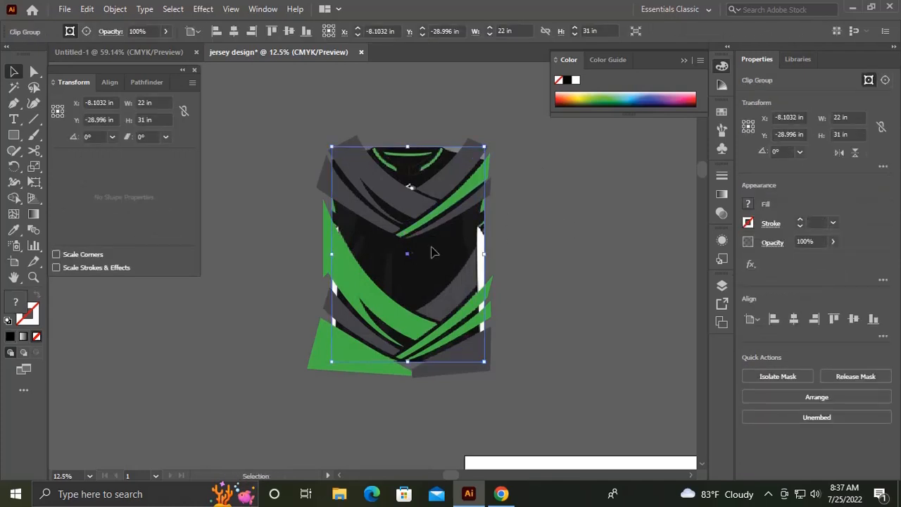
{"action": "left_click_drag", "start_coordinate": [432, 248], "coordinate": [222, 329]}
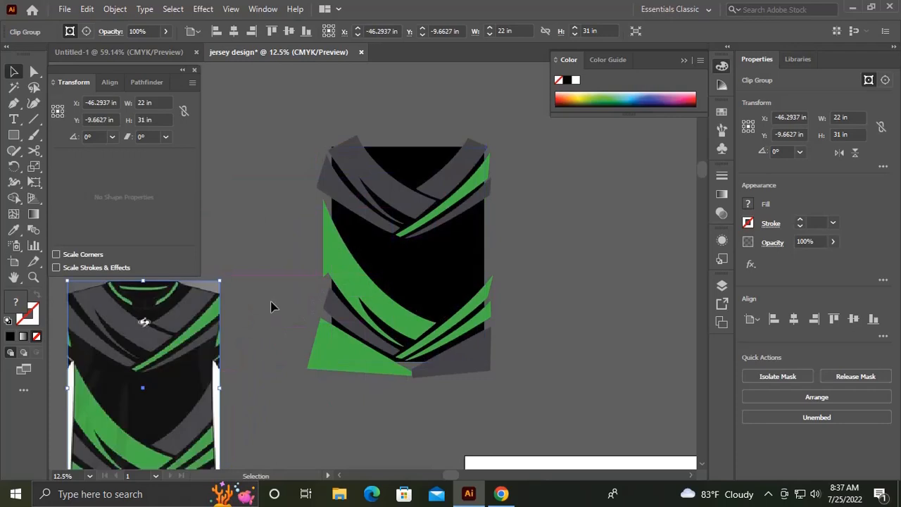
{"action": "left_click", "coordinate": [331, 312]}
Step: Bring a copy of the black 22 × 31 in rectangle to the front and use it to clip the traced bands to its edges
{"action": "left_click", "coordinate": [483, 308]}
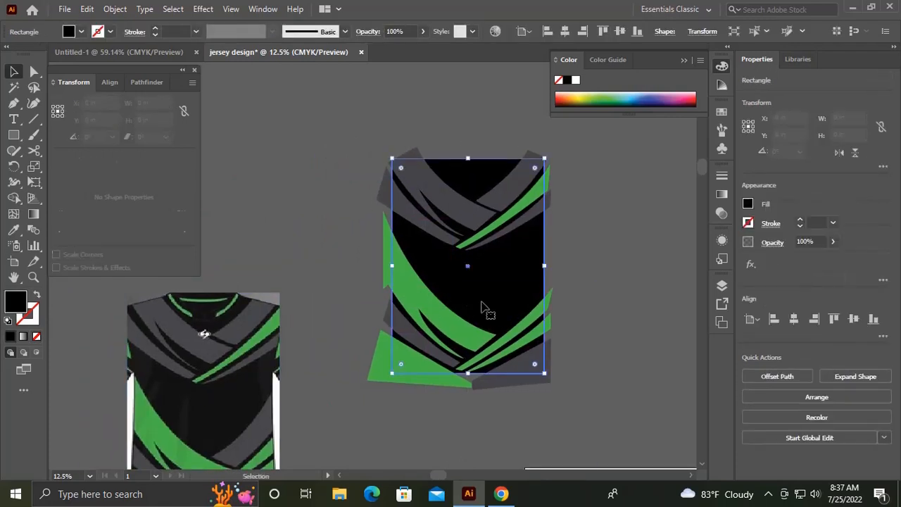
{"action": "key", "text": "ctrl"}
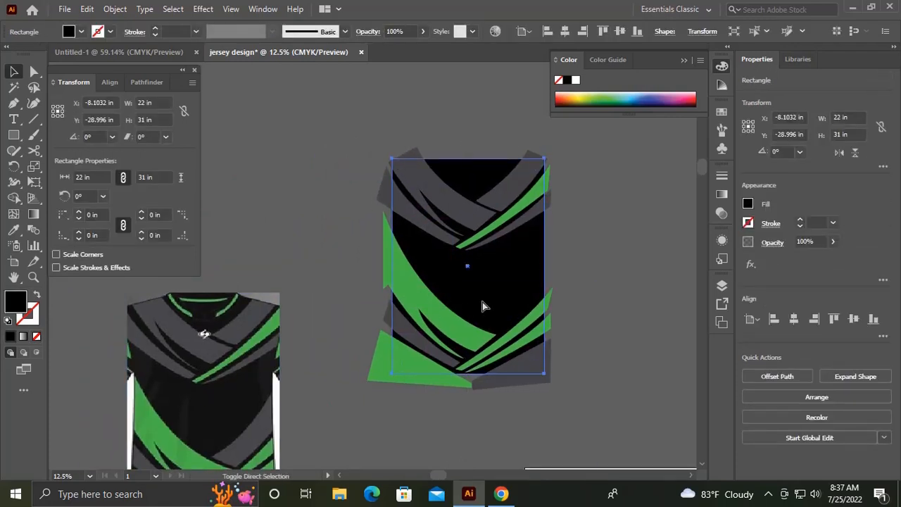
{"action": "key", "text": "ctrl+shift+bracketright"}
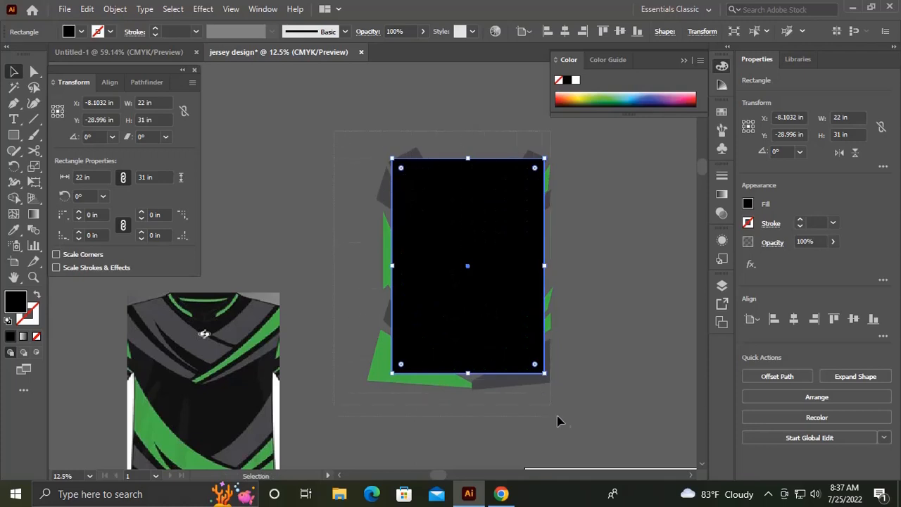
{"action": "key", "text": "ctrl+a"}
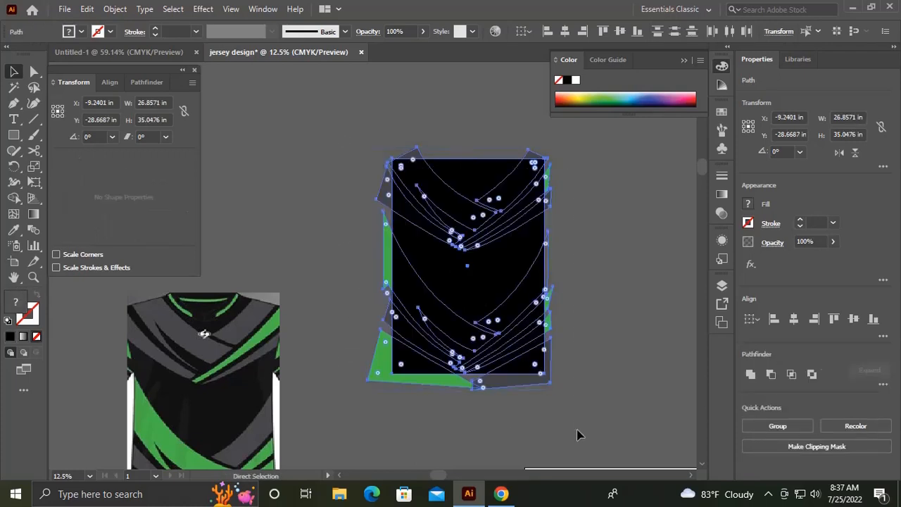
{"action": "key", "text": "ctrl+7"}
{"action": "key", "text": "ctrl+shift+a"}
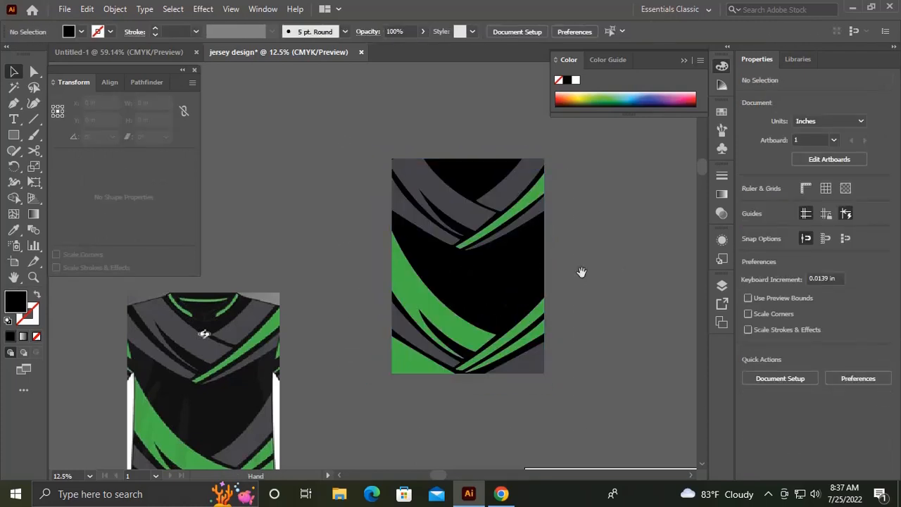
{"action": "left_click_drag", "start_coordinate": [581, 272], "coordinate": [552, 250]}
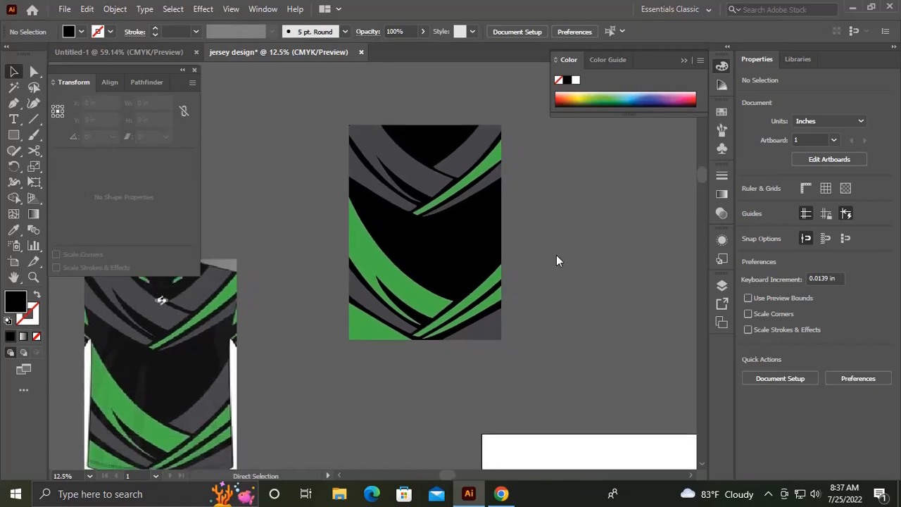
Step: Open the pattern file FULL HATA.ai from the PATAN TRUJEAR folder
{"action": "key", "text": "ctrl+o"}
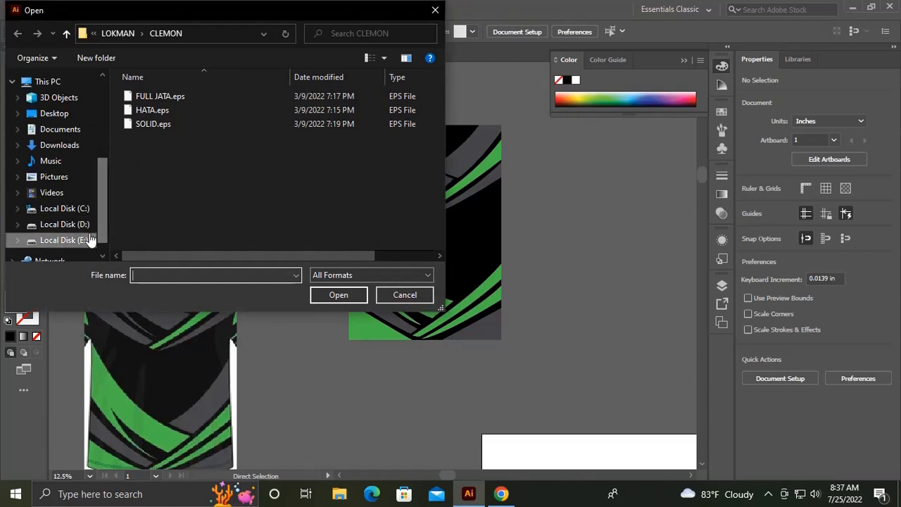
{"action": "left_click", "coordinate": [65, 36]}
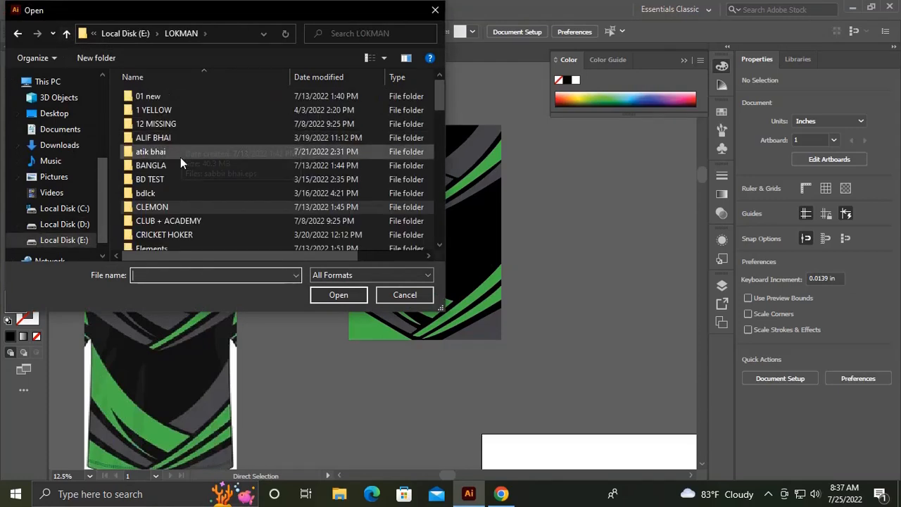
{"action": "scroll", "coordinate": [166, 212], "scroll_direction": "down", "scroll_amount": 1}
{"action": "scroll", "coordinate": [173, 209], "scroll_direction": "down", "scroll_amount": 4}
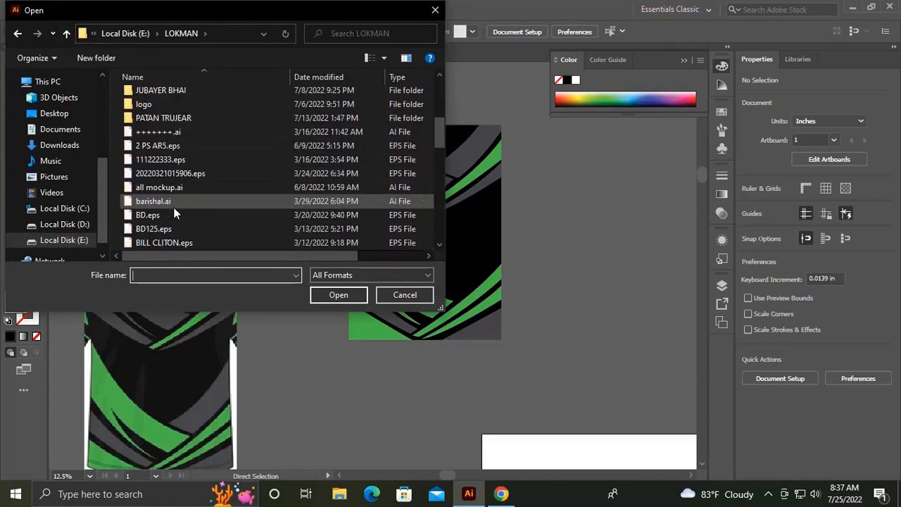
{"action": "double_click", "coordinate": [168, 118]}
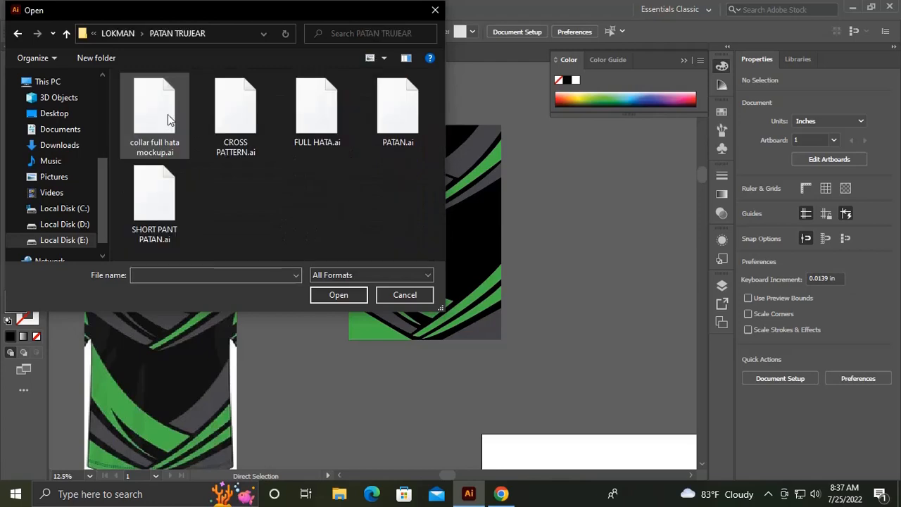
{"action": "double_click", "coordinate": [303, 130]}
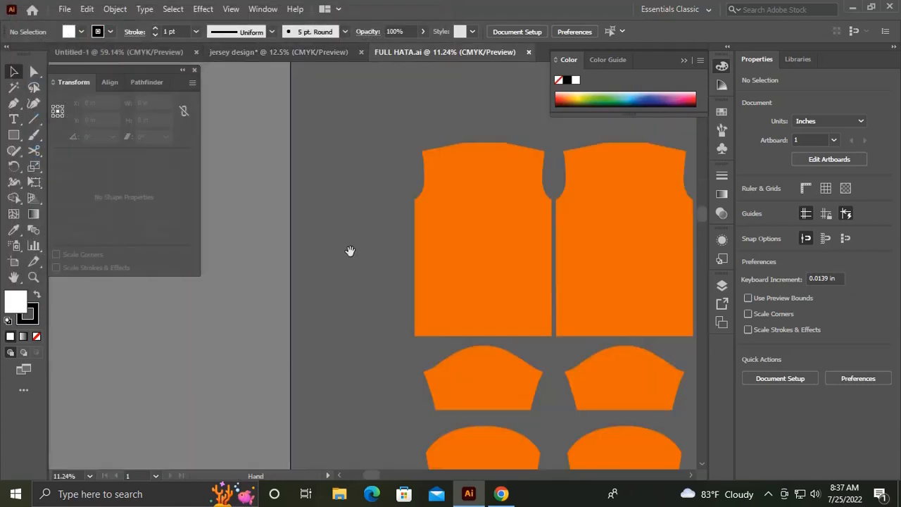
Step: Copy one body piece and the short sleeve below it from FULL HATA.ai, close that file, and paste them into the jersey design document
{"action": "left_click_drag", "start_coordinate": [350, 252], "coordinate": [368, 169]}
{"action": "left_click", "coordinate": [455, 307]}
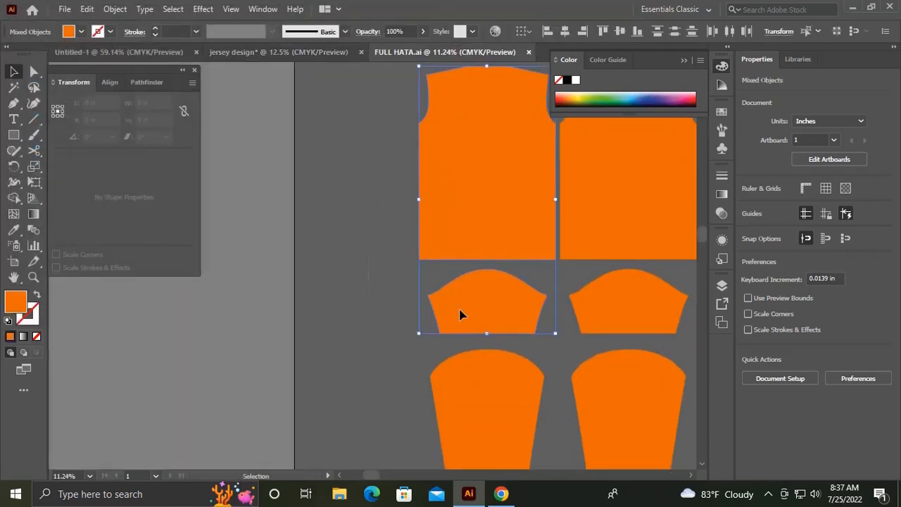
{"action": "key", "text": "ctrl+w"}
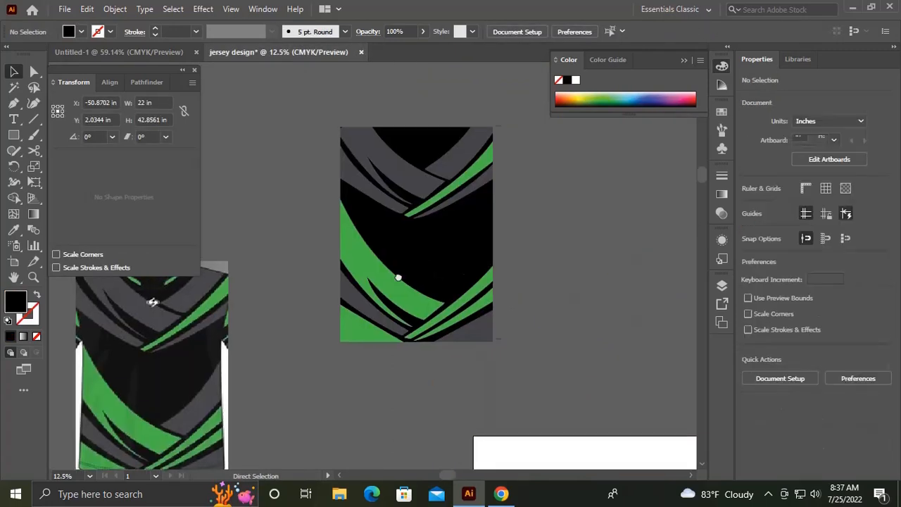
{"action": "left_click", "coordinate": [398, 287]}
{"action": "key", "text": "ctrl+v"}
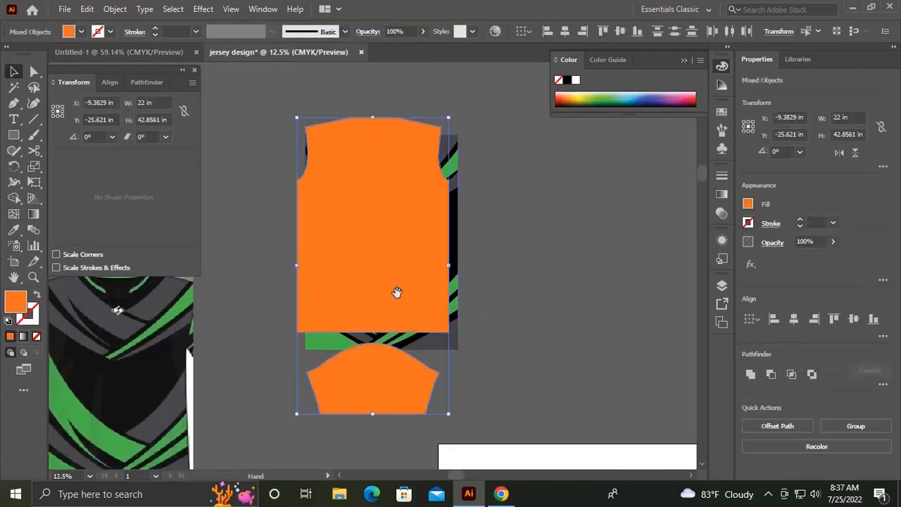
Step: Position the pasted orange pieces over the clipped artwork and align the body piece vertically with the artwork
{"action": "left_click_drag", "start_coordinate": [396, 293], "coordinate": [412, 247]}
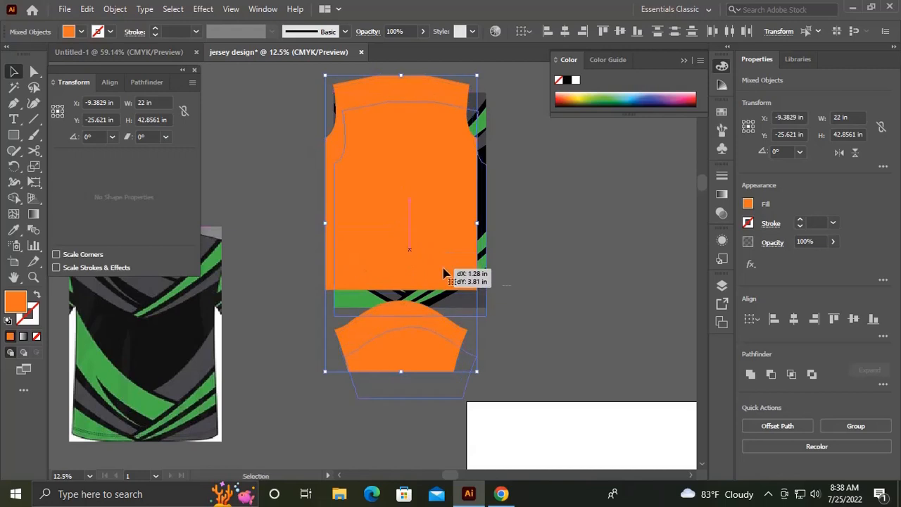
{"action": "left_click", "coordinate": [513, 233]}
{"action": "scroll", "coordinate": [513, 233], "scroll_direction": "up", "scroll_amount": 2}
{"action": "left_click", "coordinate": [414, 179]}
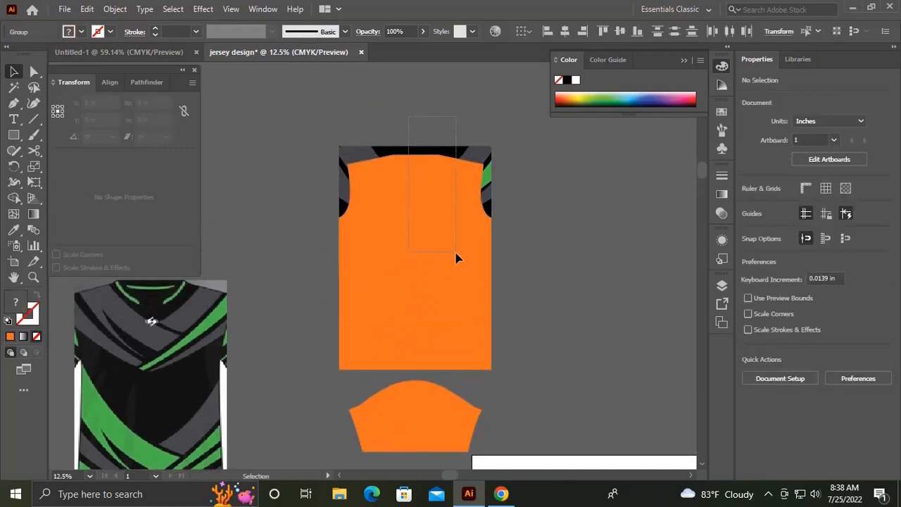
{"action": "left_click", "coordinate": [618, 33]}
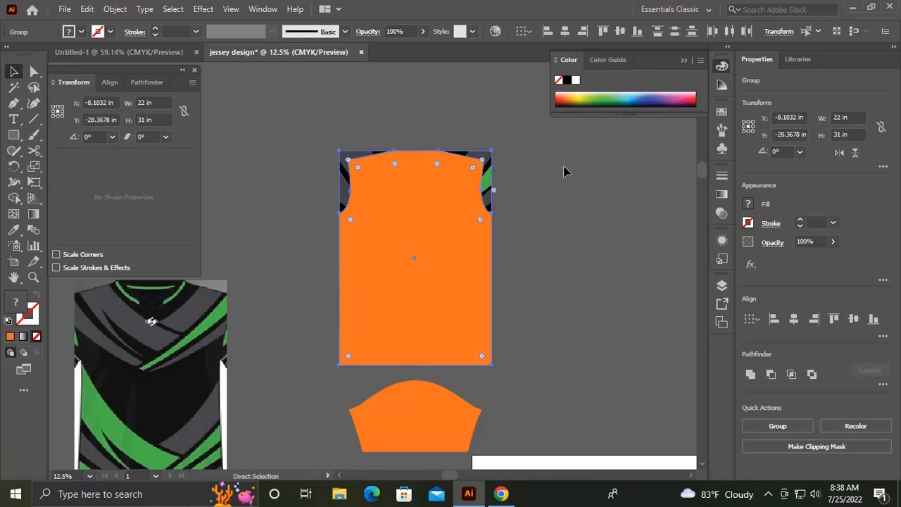
{"action": "scroll", "coordinate": [564, 171], "scroll_direction": "right", "scroll_amount": 5}
{"action": "scroll", "coordinate": [336, 307], "scroll_direction": "left", "scroll_amount": 5}
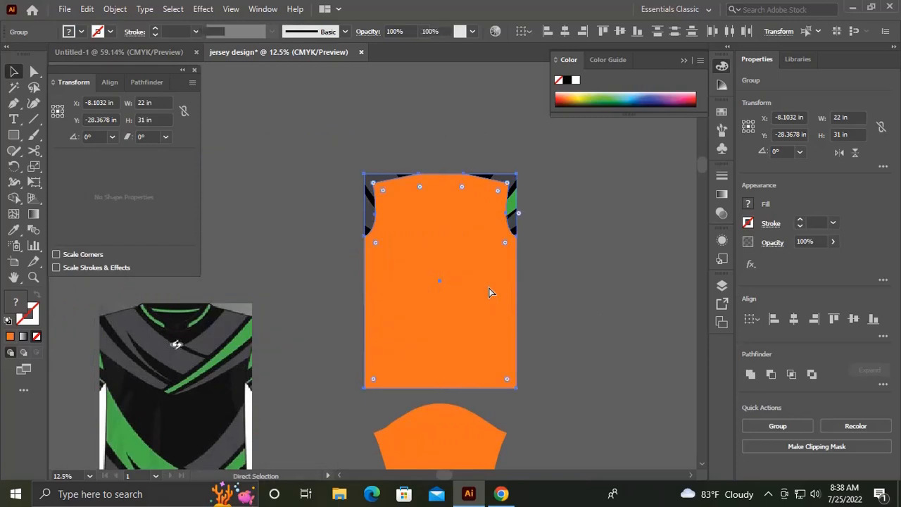
Step: Clip the jersey artwork to the outline of the orange body piece
{"action": "key", "text": "ctrl+7"}
{"action": "left_click_drag", "start_coordinate": [491, 291], "coordinate": [489, 205]}
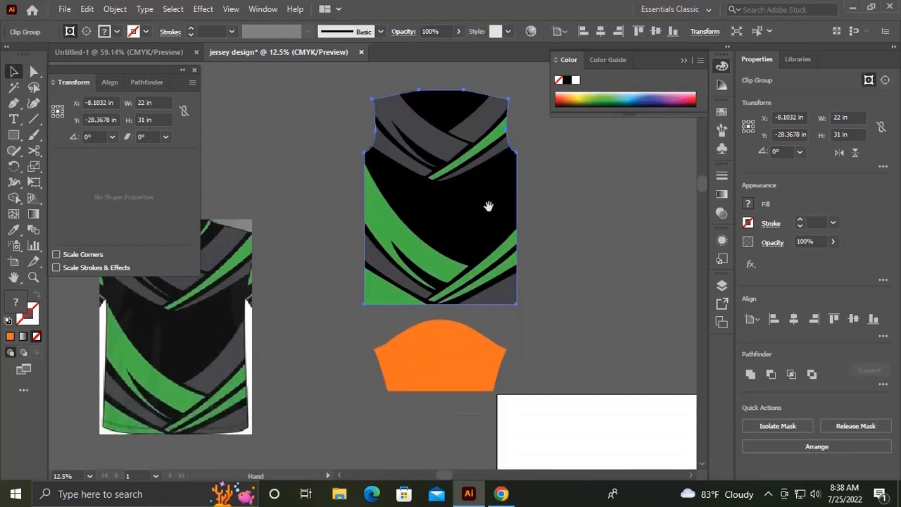
{"action": "left_click", "coordinate": [534, 285]}
Step: Release the reference image's clipping mask and clear the reference away from beside the patterned body
{"action": "left_click_drag", "start_coordinate": [531, 291], "coordinate": [612, 283]}
{"action": "scroll", "coordinate": [484, 329], "scroll_direction": "up", "scroll_amount": 1}
{"action": "scroll", "coordinate": [519, 302], "scroll_direction": "down", "scroll_amount": 2}
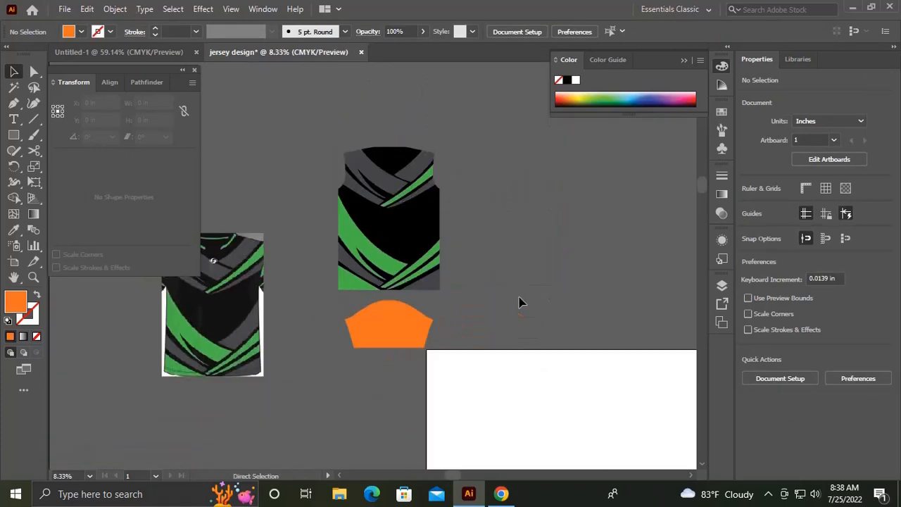
{"action": "scroll", "coordinate": [519, 302], "scroll_direction": "down", "scroll_amount": 1}
{"action": "left_click_drag", "start_coordinate": [298, 322], "coordinate": [436, 302]}
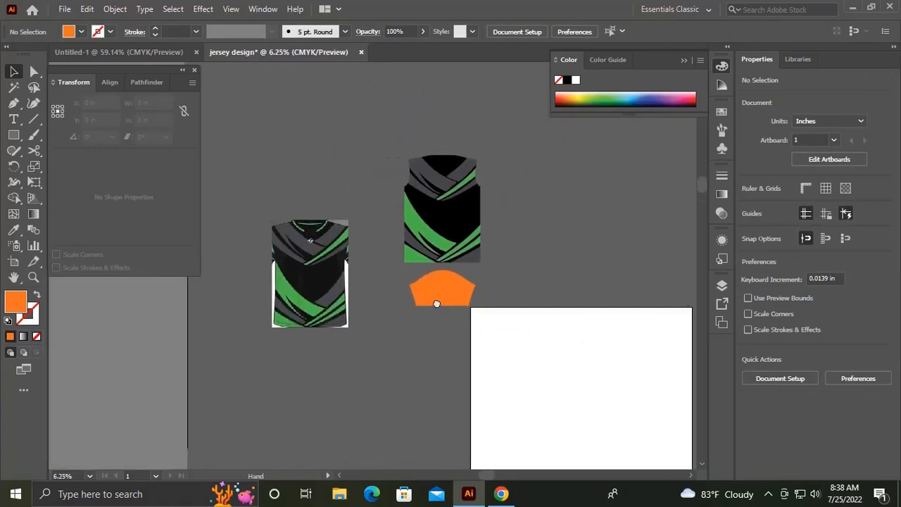
{"action": "left_click_drag", "start_coordinate": [243, 217], "coordinate": [309, 282]}
{"action": "right_click", "coordinate": [312, 283]}
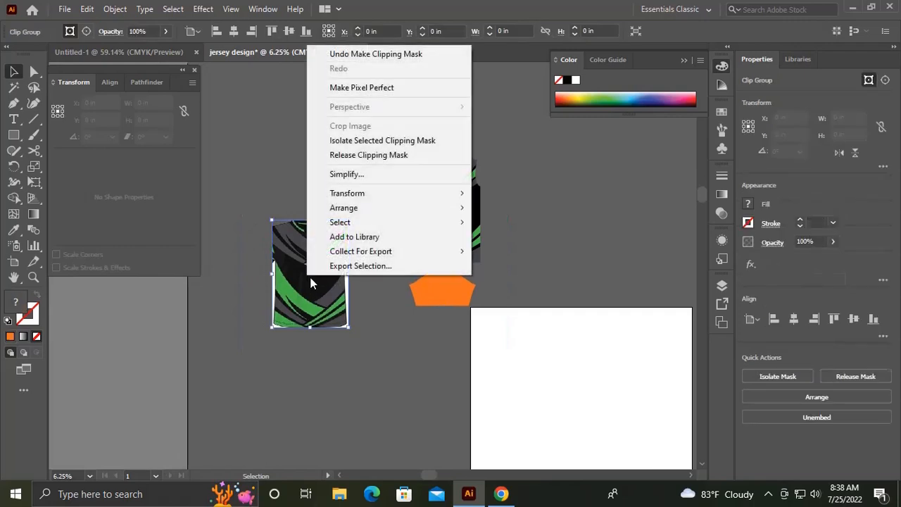
{"action": "left_click", "coordinate": [358, 154]}
{"action": "left_click", "coordinate": [297, 173]}
{"action": "left_click_drag", "start_coordinate": [297, 173], "coordinate": [320, 106]}
{"action": "left_click_drag", "start_coordinate": [334, 209], "coordinate": [309, 365]}
{"action": "left_click", "coordinate": [366, 225]}
{"action": "left_click_drag", "start_coordinate": [428, 257], "coordinate": [366, 318]}
Step: Duplicate the patterned body piece into the empty space to the left of the original
{"action": "scroll", "coordinate": [406, 255], "scroll_direction": "up", "scroll_amount": 2}
{"action": "left_click_drag", "start_coordinate": [412, 258], "coordinate": [475, 292]}
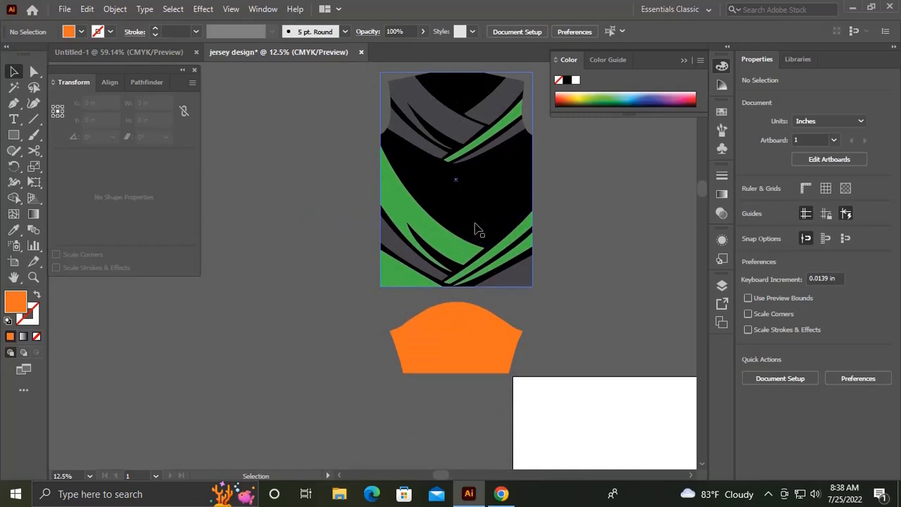
{"action": "left_click_drag", "start_coordinate": [475, 229], "coordinate": [2, 229]}
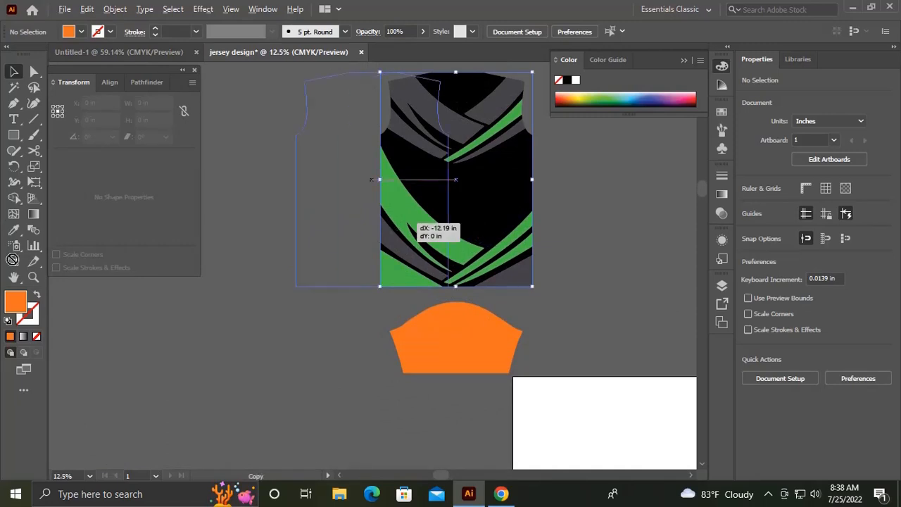
{"action": "left_click_drag", "start_coordinate": [391, 229], "coordinate": [273, 281]}
{"action": "left_click", "coordinate": [324, 392]}
{"action": "left_click_drag", "start_coordinate": [323, 389], "coordinate": [487, 408]}
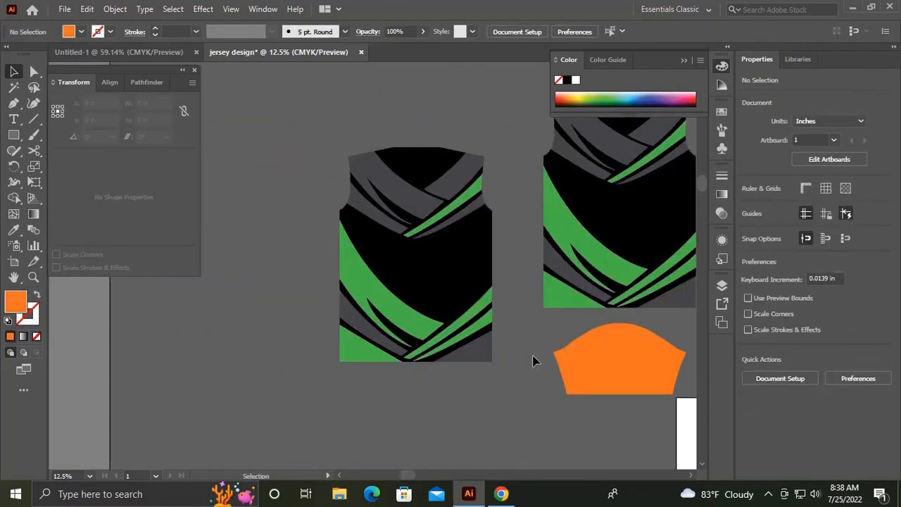
Step: Centre the orange sleeve piece on the lower edge of the body copy and clip the copy's artwork to the sleeve outline
{"action": "left_click_drag", "start_coordinate": [597, 359], "coordinate": [388, 324]}
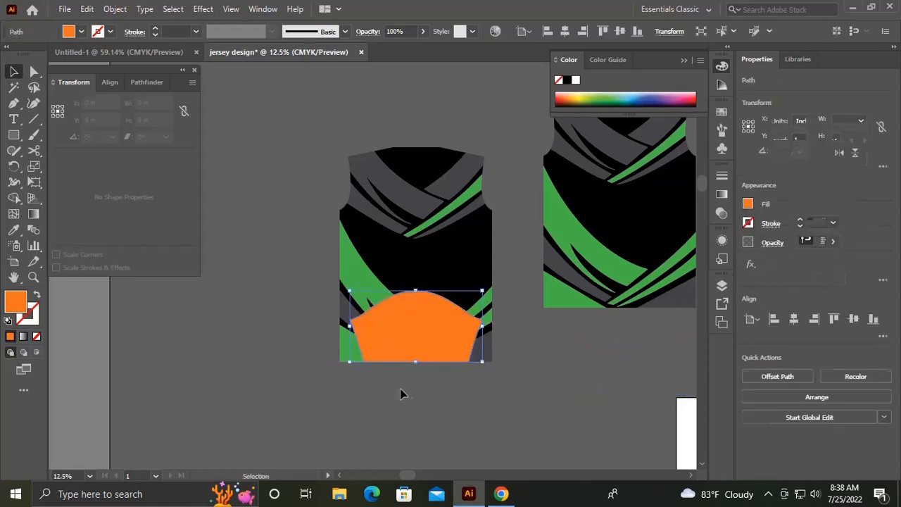
{"action": "key", "text": "ctrl+a"}
{"action": "key", "text": "ctrl+7"}
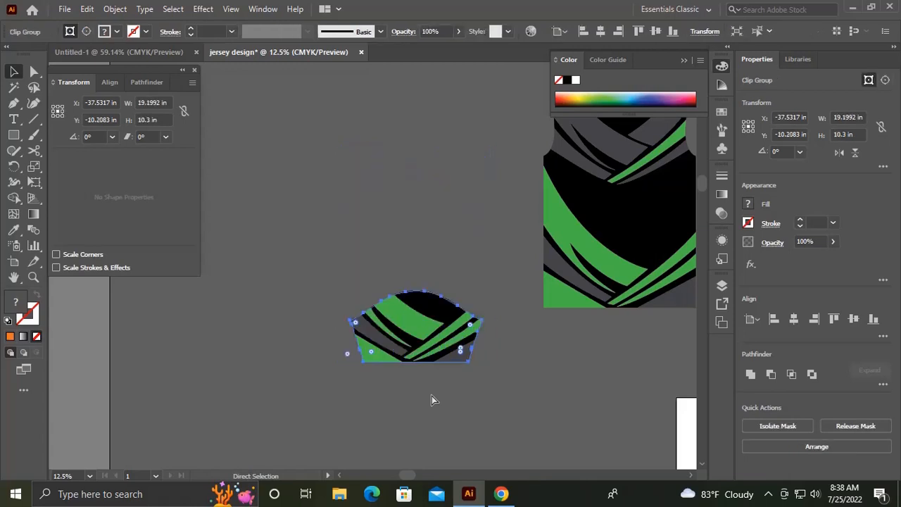
{"action": "left_click", "coordinate": [408, 237]}
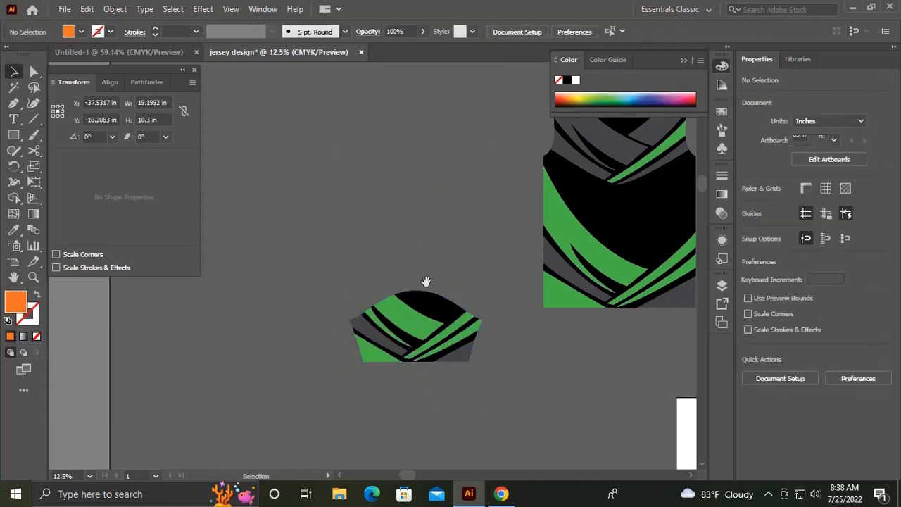
Step: Place the patterned sleeve centred below the original body piece and duplicate both pieces to the right
{"action": "left_click_drag", "start_coordinate": [425, 283], "coordinate": [352, 291]}
{"action": "left_click_drag", "start_coordinate": [320, 337], "coordinate": [521, 368]}
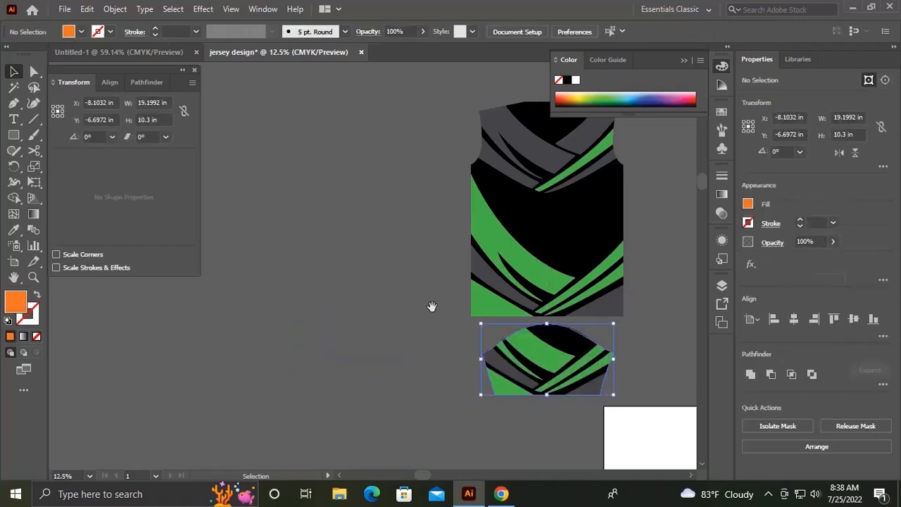
{"action": "left_click_drag", "start_coordinate": [433, 307], "coordinate": [285, 296]}
{"action": "left_click_drag", "start_coordinate": [312, 211], "coordinate": [445, 362]}
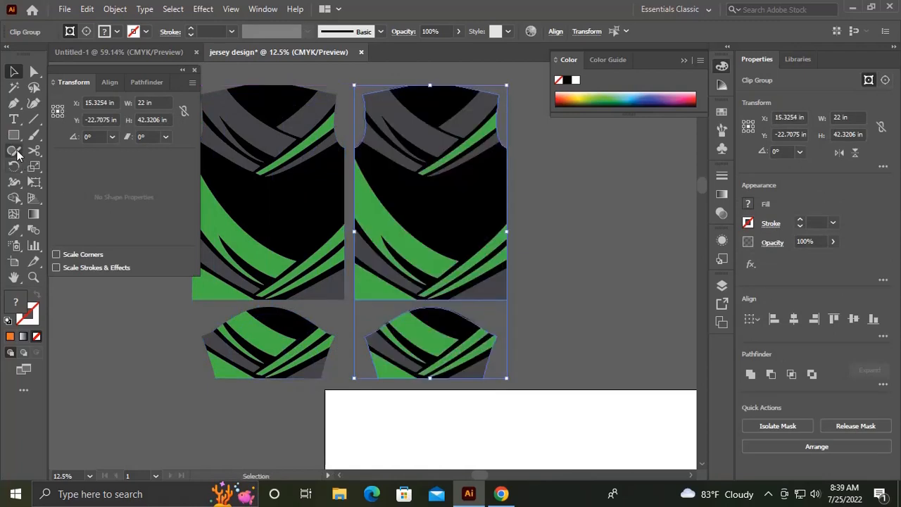
Step: Reflect the duplicated body and sleeve across the vertical axis so their pattern is mirrored
{"action": "left_click", "coordinate": [17, 153]}
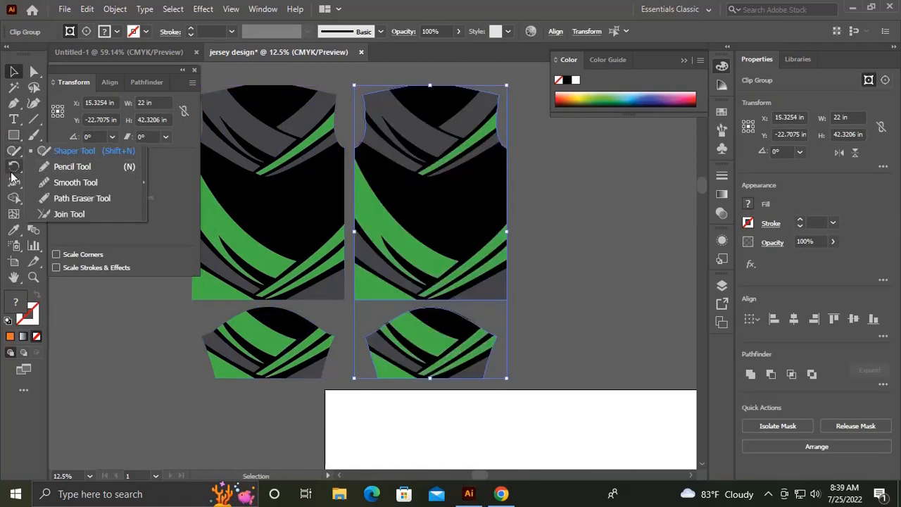
{"action": "left_click_drag", "start_coordinate": [14, 166], "coordinate": [62, 182]}
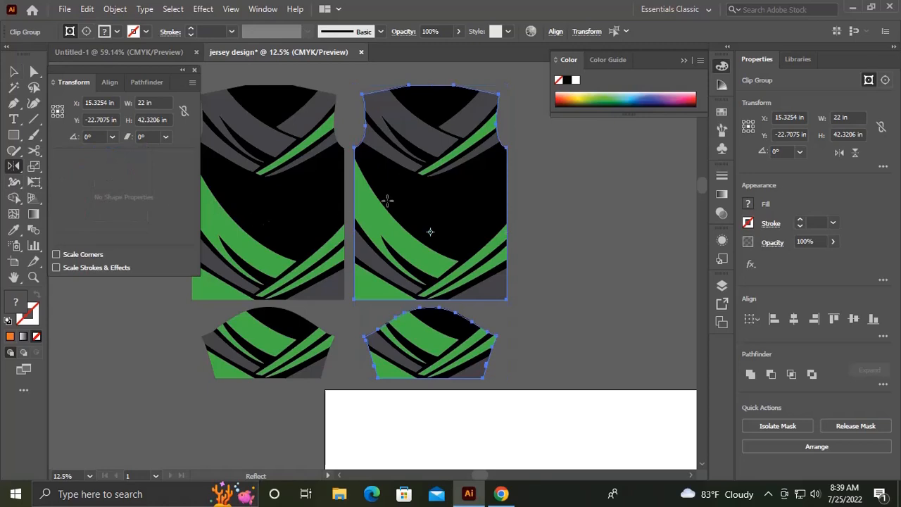
{"action": "left_click", "coordinate": [407, 223], "text": "alt"}
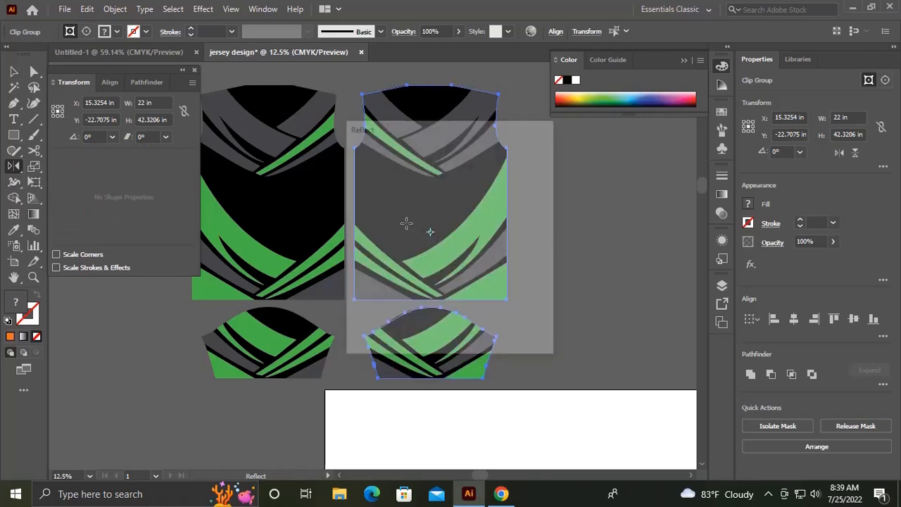
{"action": "left_click", "coordinate": [454, 328]}
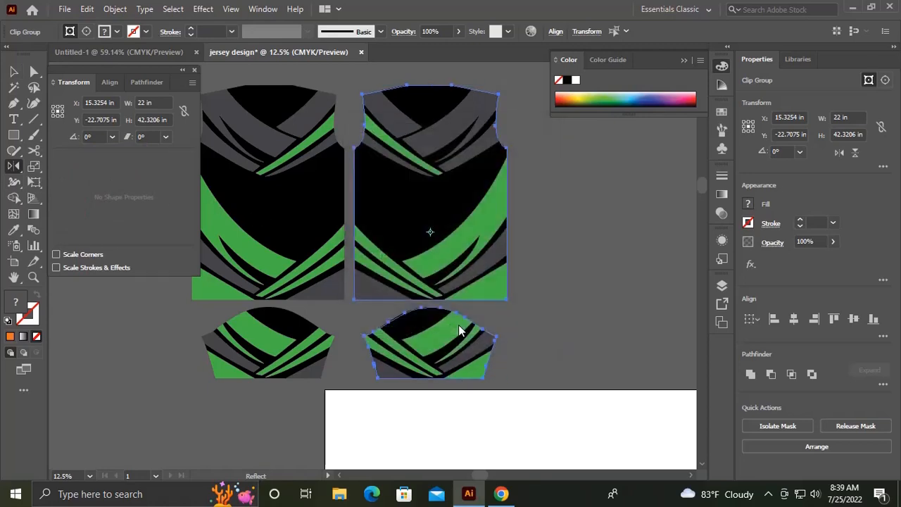
{"action": "key", "text": "v"}
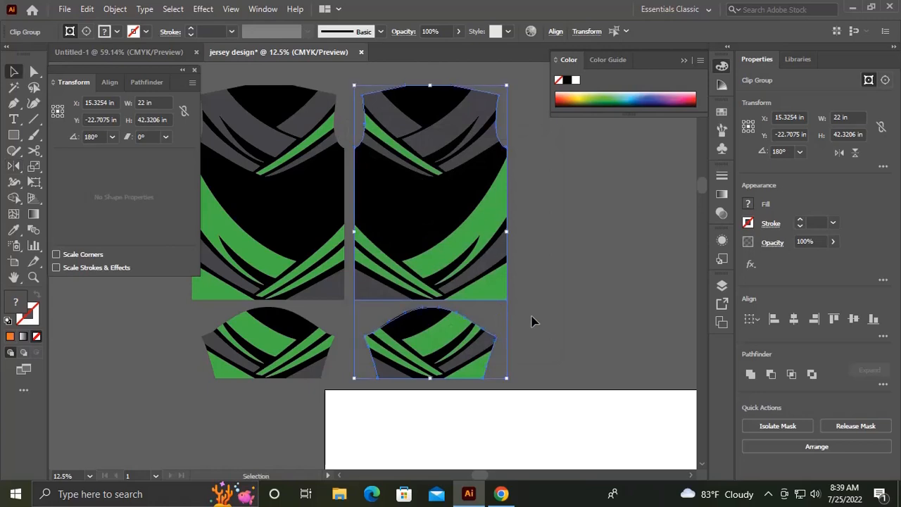
Step: Move the four patterned body and sleeve pieces together onto the white artboard
{"action": "left_click", "coordinate": [532, 317]}
{"action": "left_click_drag", "start_coordinate": [532, 316], "coordinate": [555, 325]}
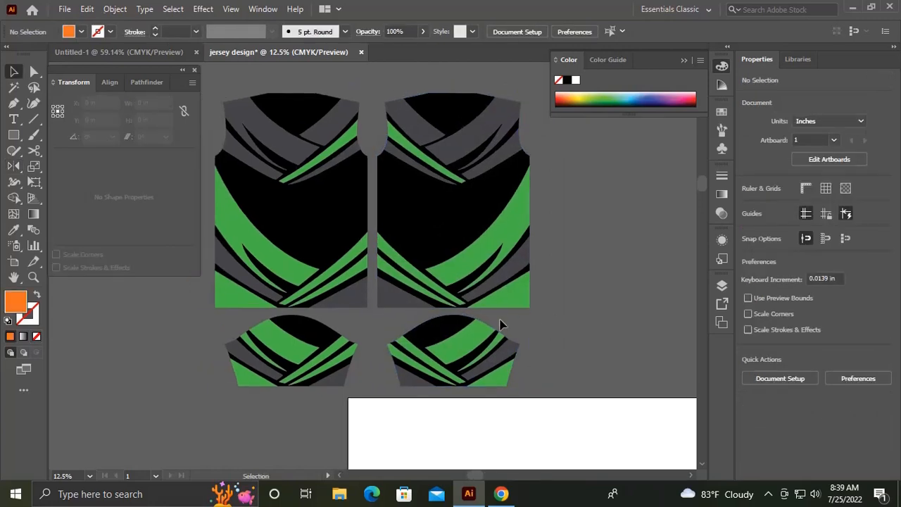
{"action": "scroll", "coordinate": [500, 325], "scroll_direction": "down", "scroll_amount": 1}
{"action": "left_click_drag", "start_coordinate": [485, 335], "coordinate": [422, 227]}
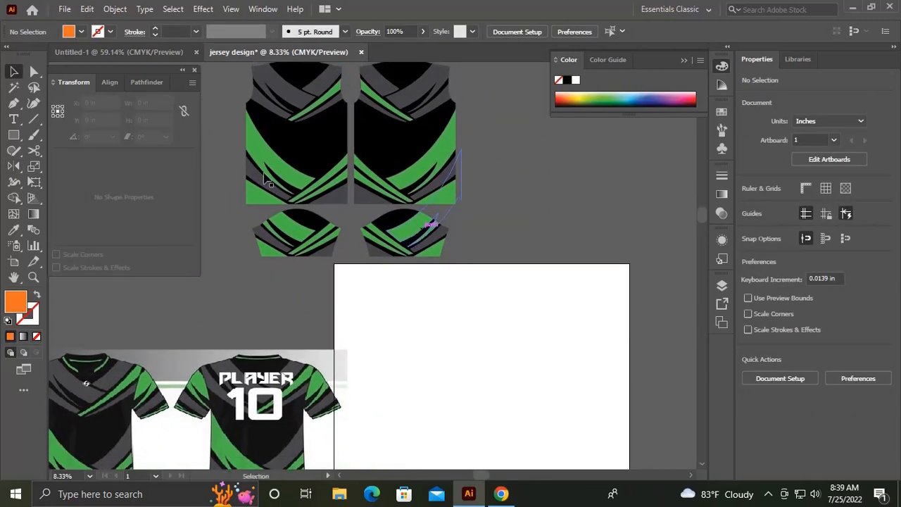
{"action": "left_click_drag", "start_coordinate": [437, 261], "coordinate": [431, 261]}
{"action": "left_click_drag", "start_coordinate": [377, 240], "coordinate": [313, 190]}
{"action": "left_click_drag", "start_coordinate": [351, 130], "coordinate": [460, 347]}
{"action": "left_click", "coordinate": [552, 328]}
{"action": "left_click_drag", "start_coordinate": [545, 346], "coordinate": [578, 297]}
{"action": "left_click_drag", "start_coordinate": [517, 278], "coordinate": [493, 284]}
Step: Move the reference jersey image clear of the artboard's edge
{"action": "left_click_drag", "start_coordinate": [240, 330], "coordinate": [197, 289]}
{"action": "left_click_drag", "start_coordinate": [458, 333], "coordinate": [416, 350]}
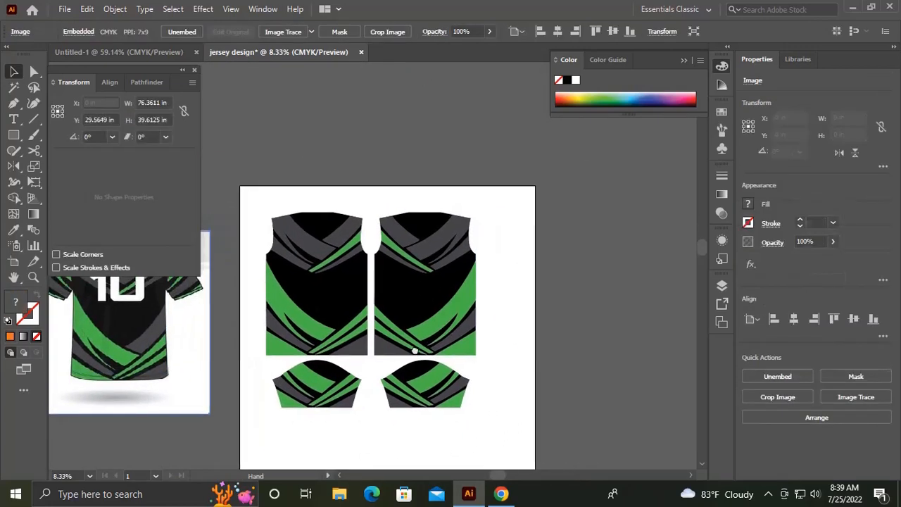
{"action": "left_click", "coordinate": [530, 361]}
Step: Add the player's name as point text in the blank area beside the mirrored body piece
{"action": "scroll", "coordinate": [502, 297], "scroll_direction": "up", "scroll_amount": 1}
{"action": "left_click_drag", "start_coordinate": [502, 300], "coordinate": [507, 361]}
{"action": "scroll", "coordinate": [453, 295], "scroll_direction": "up", "scroll_amount": 2}
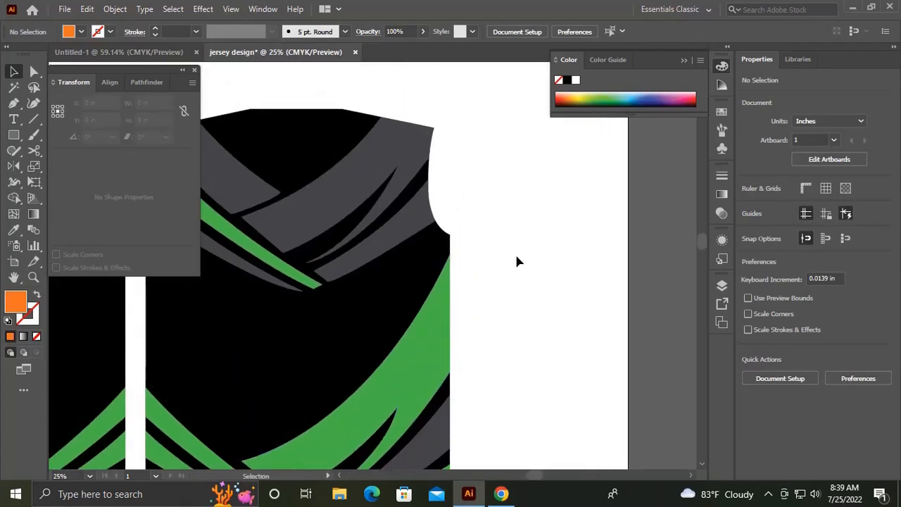
{"action": "key", "text": "t"}
{"action": "left_click", "coordinate": [518, 256]}
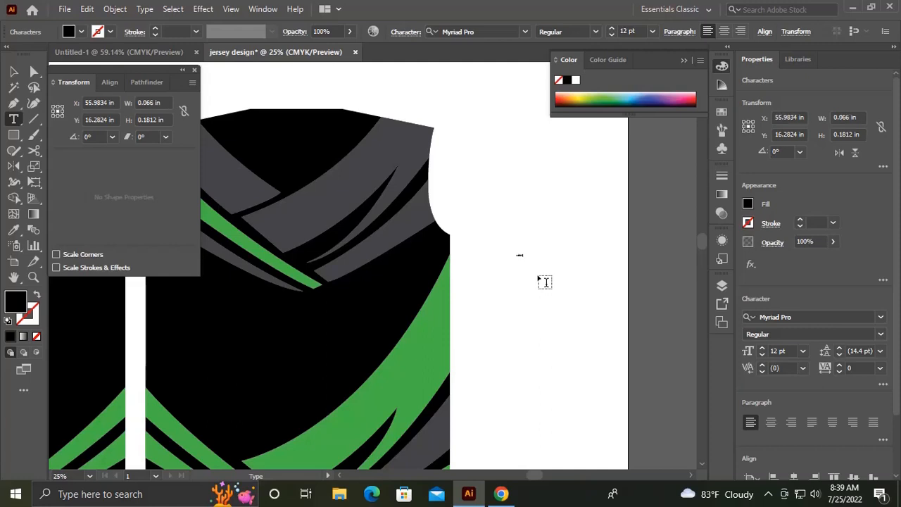
{"action": "left_click", "coordinate": [16, 71]}
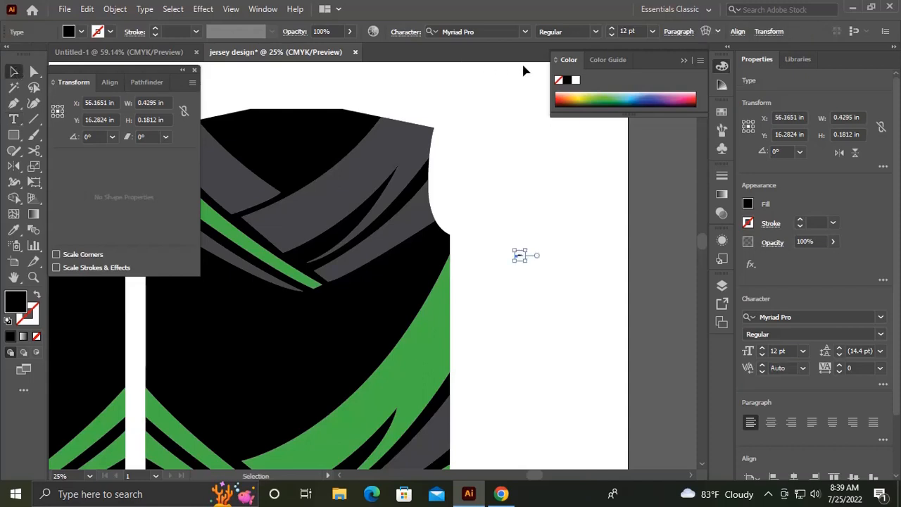
Step: Set the player's name in the Avega font and size it 10 in wide by 3.5 in high
{"action": "left_click", "coordinate": [486, 33]}
{"action": "type", "text": "aveg"}
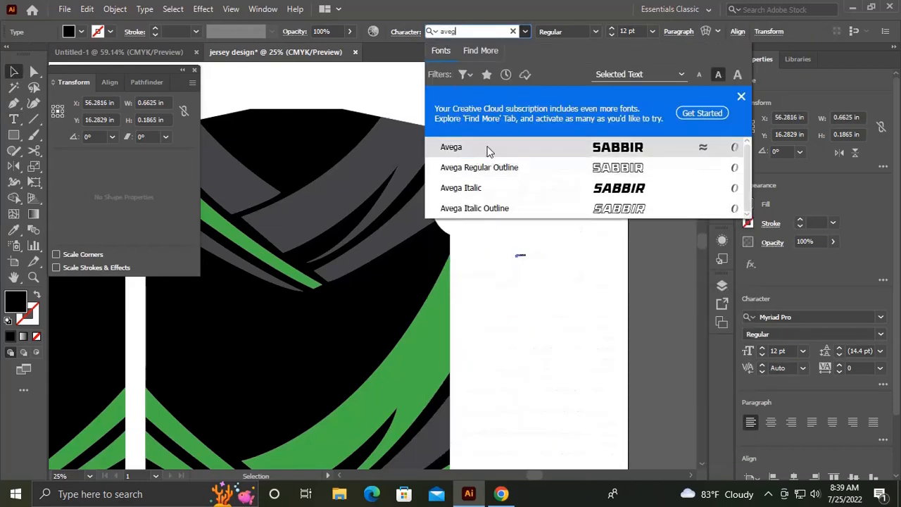
{"action": "left_click", "coordinate": [487, 147]}
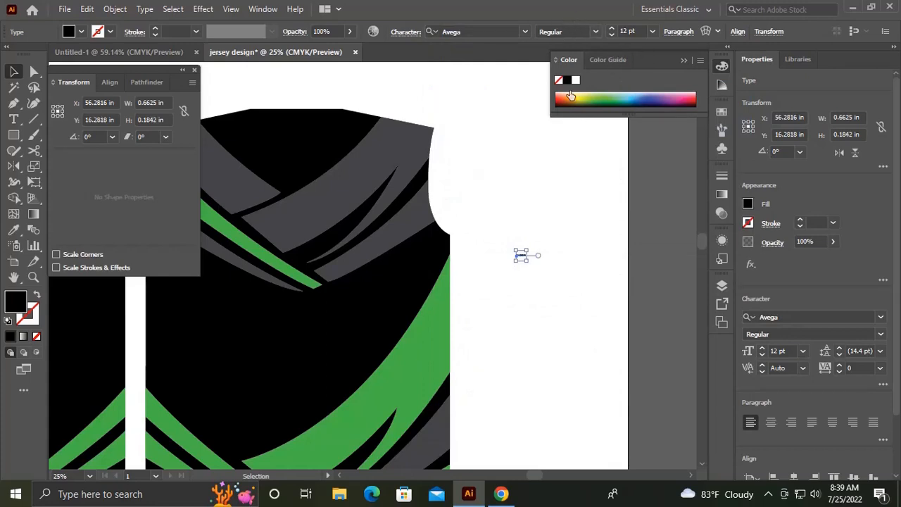
{"action": "left_click", "coordinate": [159, 104]}
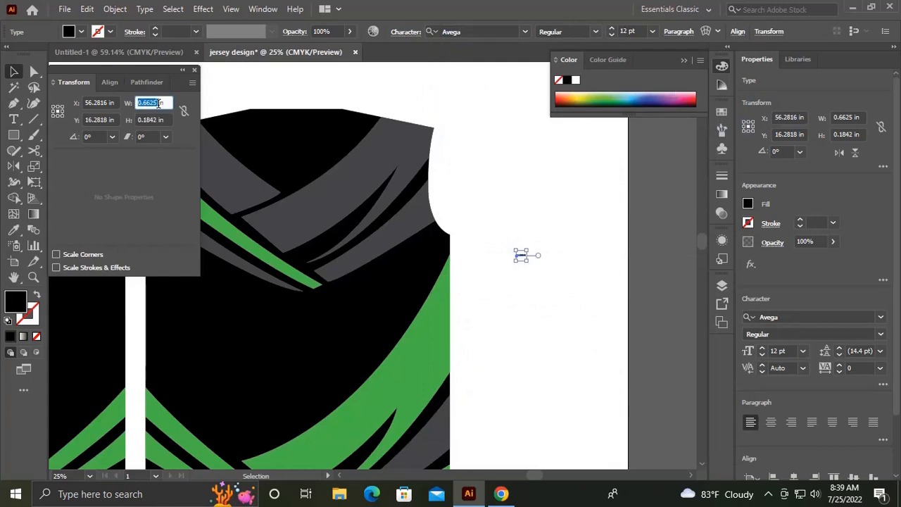
{"action": "type", "text": "10"}
{"action": "key", "text": "Tab"}
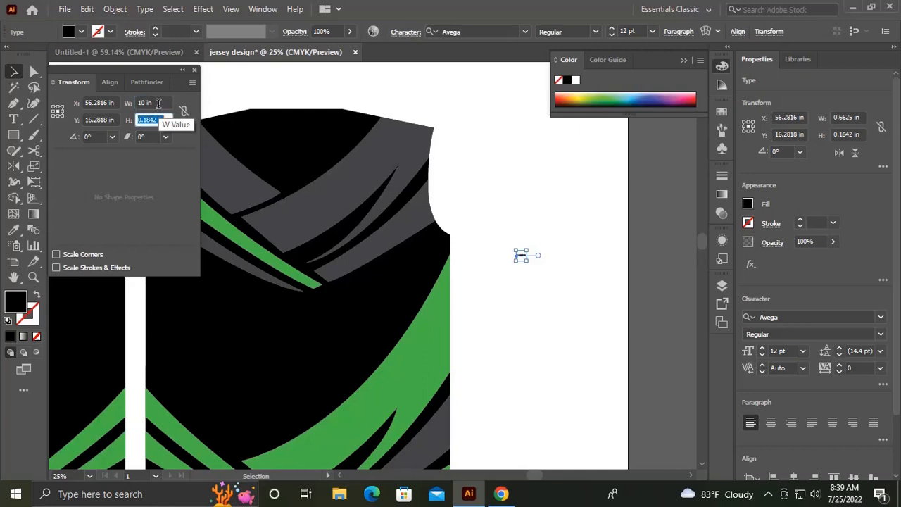
{"action": "type", "text": "3.5"}
{"action": "key", "text": "Return"}
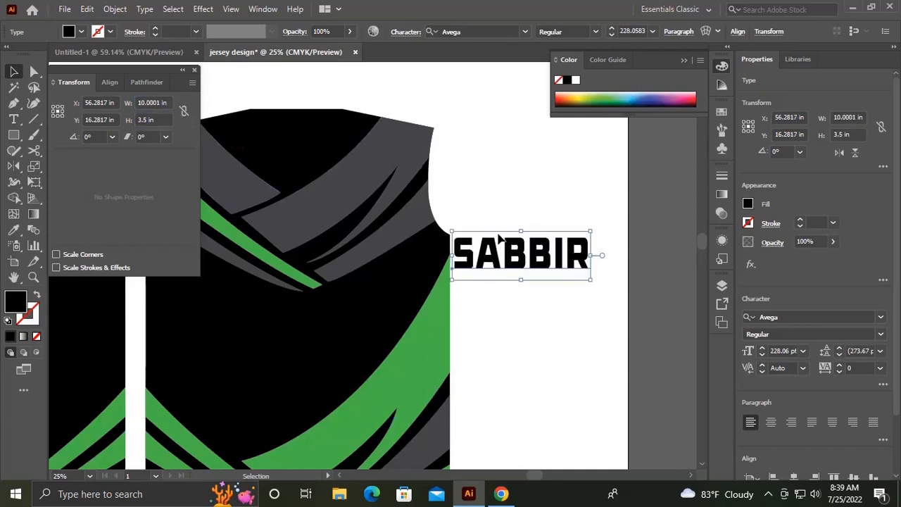
Step: Fill the name text with white and place it on the upper part of the mirrored body piece
{"action": "scroll", "coordinate": [539, 258], "scroll_direction": "left", "scroll_amount": 3}
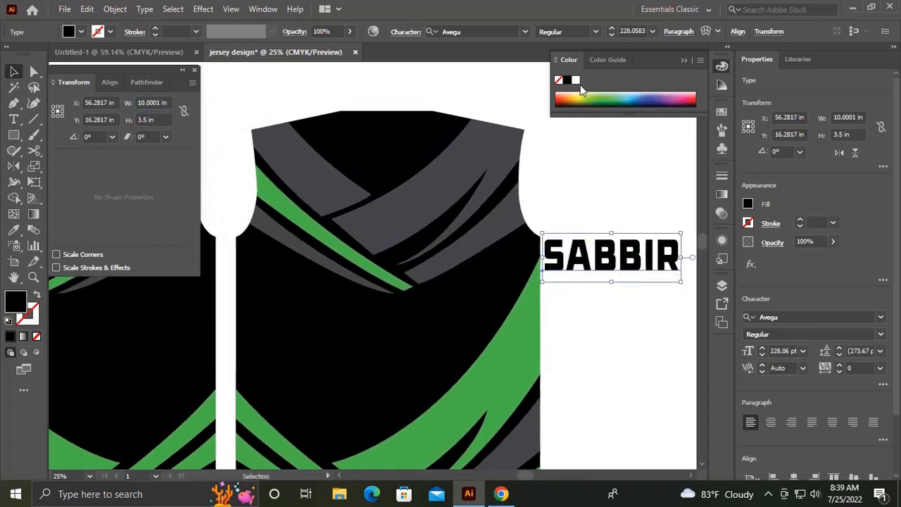
{"action": "left_click", "coordinate": [577, 81]}
{"action": "left_click_drag", "start_coordinate": [621, 258], "coordinate": [391, 204]}
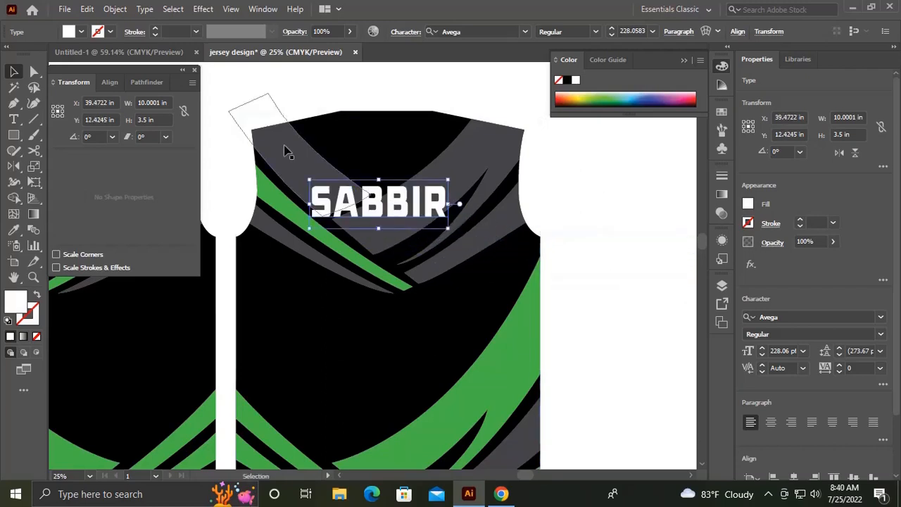
Step: Centre-align the name's paragraph and move the text back to the middle of the upper body piece
{"action": "left_click", "coordinate": [737, 32]}
{"action": "left_click", "coordinate": [736, 34]}
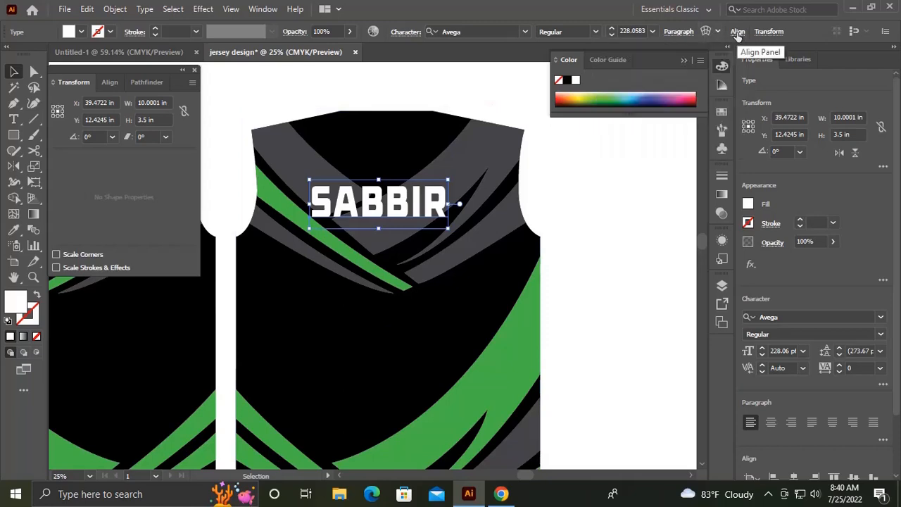
{"action": "left_click", "coordinate": [676, 32]}
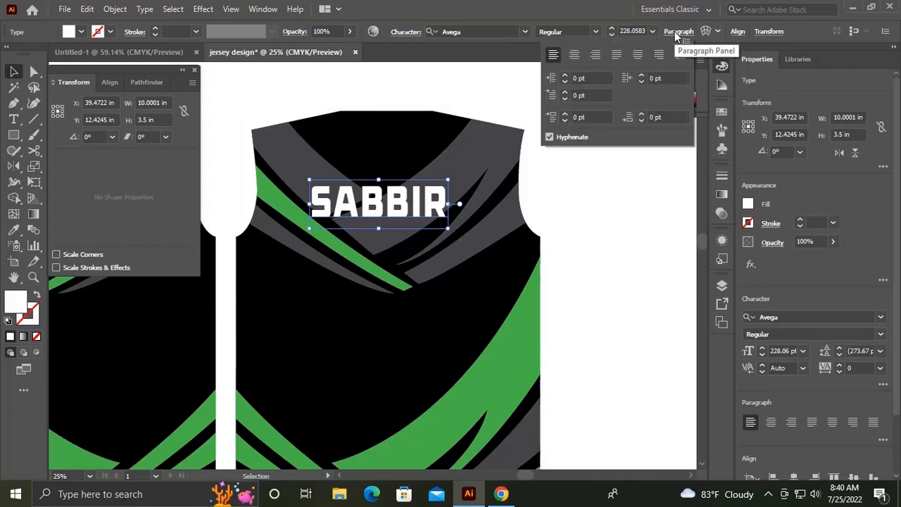
{"action": "left_click", "coordinate": [574, 55]}
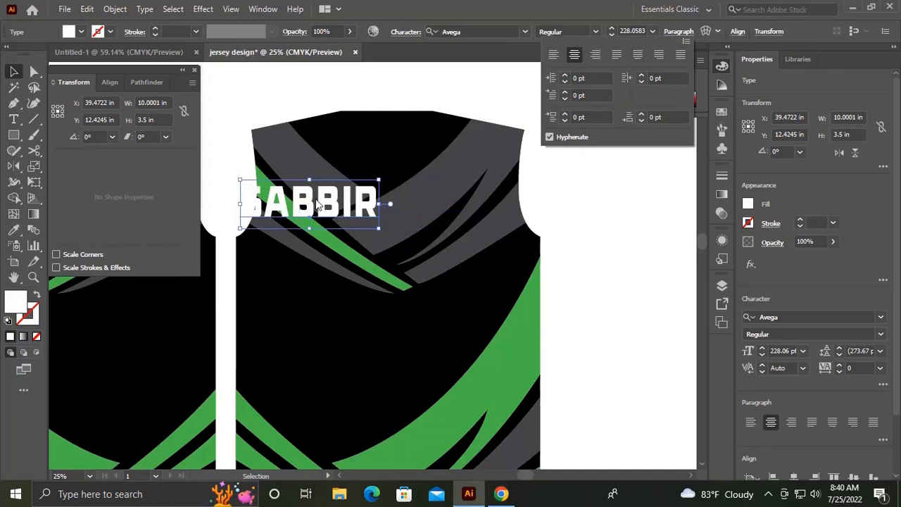
{"action": "left_click_drag", "start_coordinate": [373, 204], "coordinate": [433, 286]}
Step: Draw a 5 in by 5 in white square and place it against the mirrored body's top edge as a spacer
{"action": "key", "text": "space"}
{"action": "key", "text": "m"}
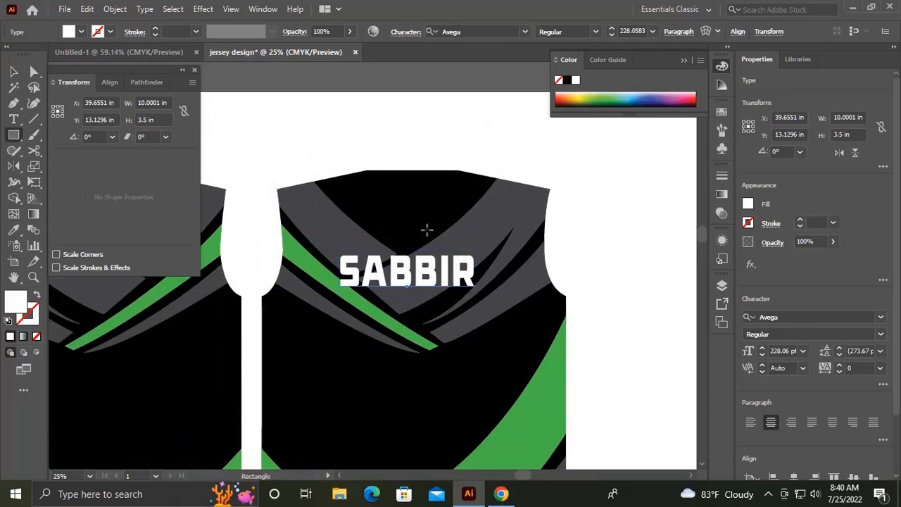
{"action": "left_click", "coordinate": [427, 230]}
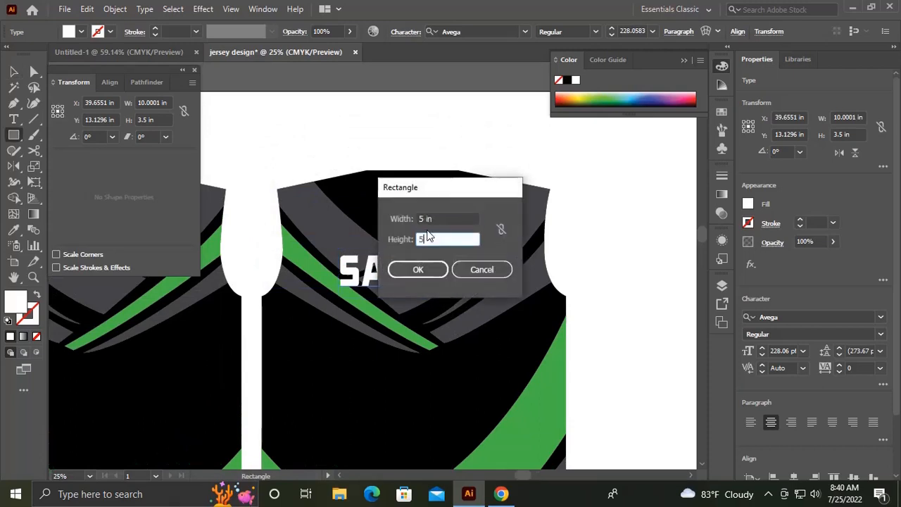
{"action": "key", "text": "Return"}
{"action": "key", "text": "v"}
{"action": "left_click_drag", "start_coordinate": [442, 250], "coordinate": [411, 191]}
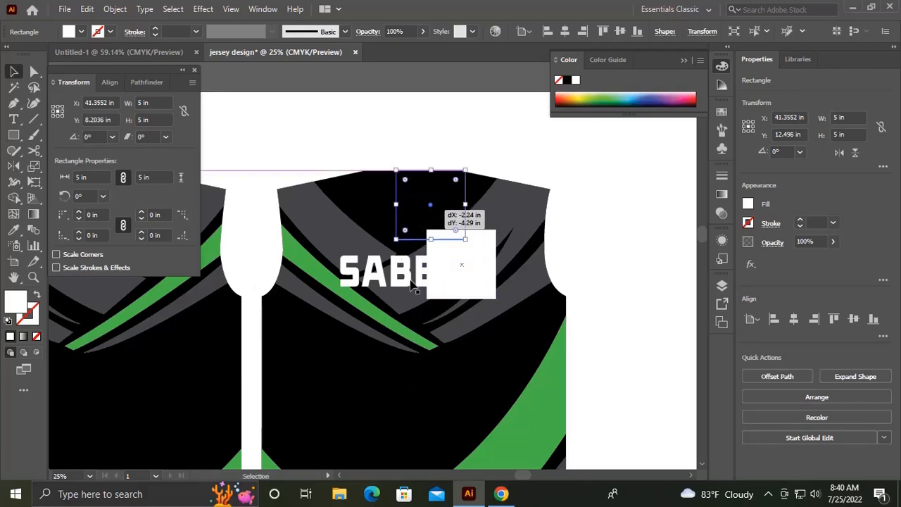
Step: Place the name directly beneath the spacer square and delete the square
{"action": "left_click_drag", "start_coordinate": [421, 269], "coordinate": [457, 178]}
{"action": "left_click", "coordinate": [463, 119]}
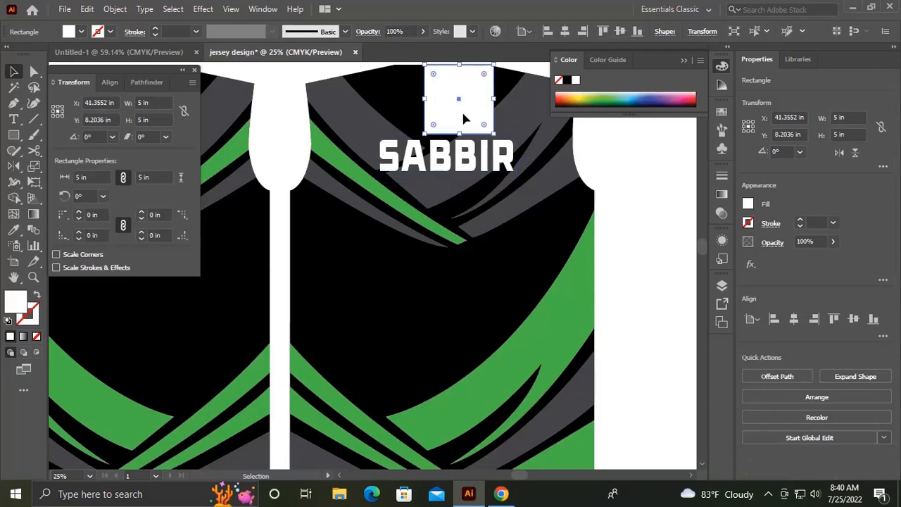
{"action": "key", "text": "Delete"}
Step: Duplicate the name text lower on the body and replace the copy's text with 07
{"action": "left_click_drag", "start_coordinate": [461, 160], "coordinate": [454, 273]}
{"action": "double_click", "coordinate": [451, 271]}
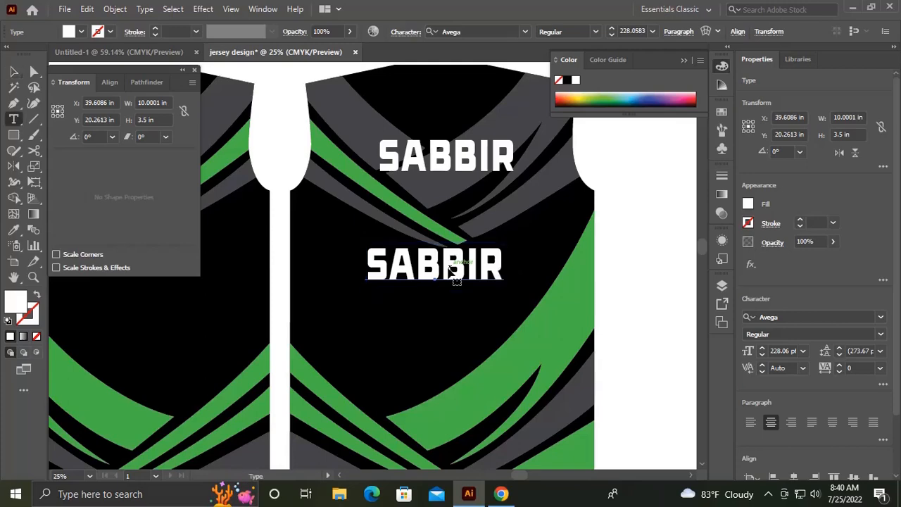
{"action": "key", "text": "ctrl+a"}
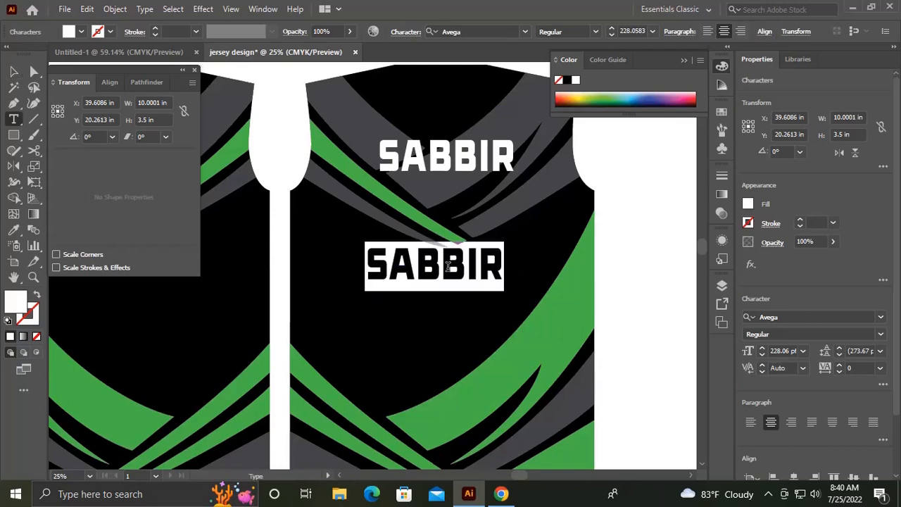
{"action": "type", "text": "07"}
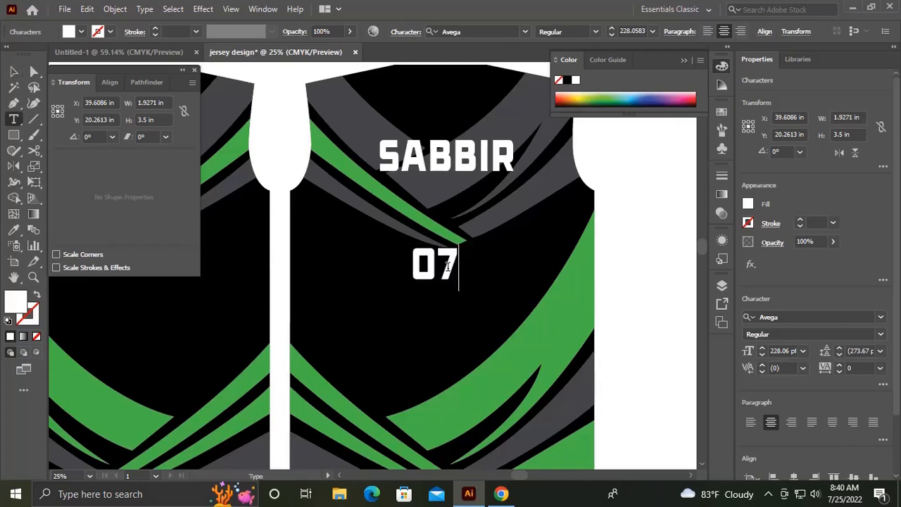
{"action": "key", "text": "Escape"}
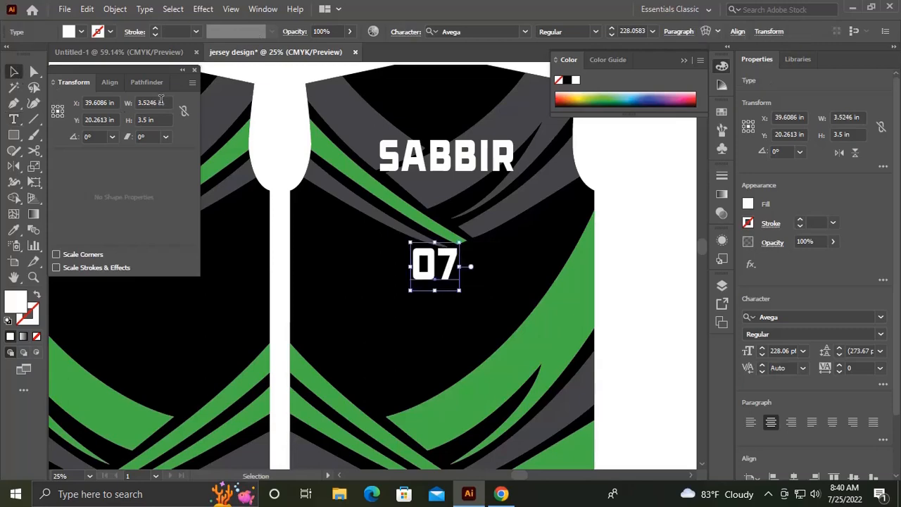
Step: Change the jersey number text to 99
{"action": "double_click", "coordinate": [440, 262]}
{"action": "key", "text": "ctrl+a"}
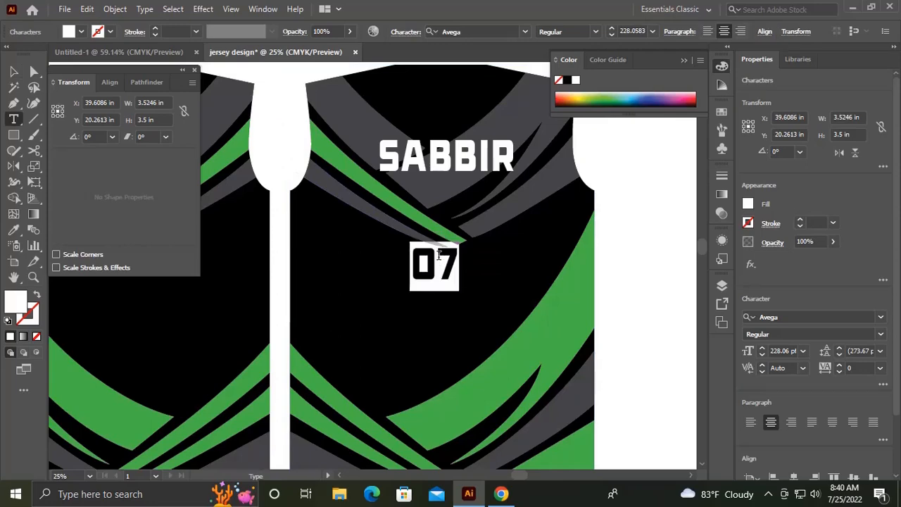
{"action": "type", "text": "99"}
{"action": "left_click", "coordinate": [18, 72]}
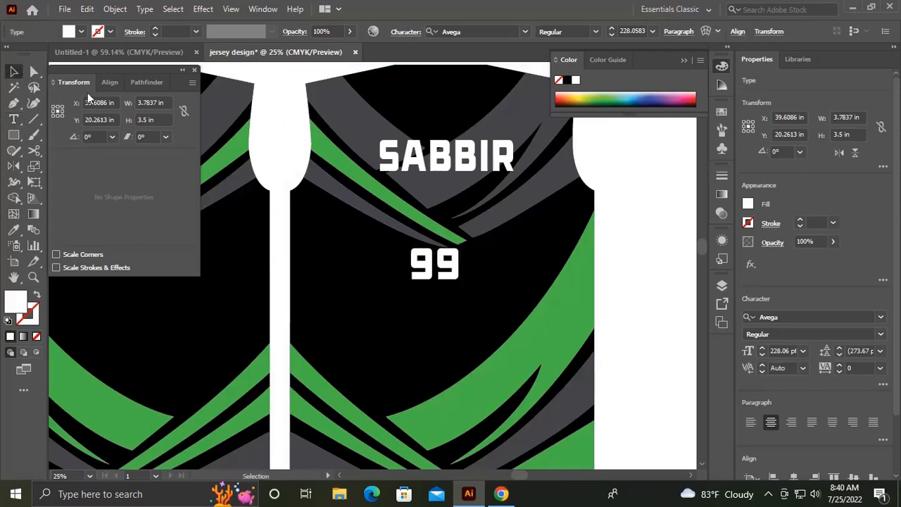
Step: Size the jersey number 10 in wide by 14 in high
{"action": "left_click", "coordinate": [147, 103]}
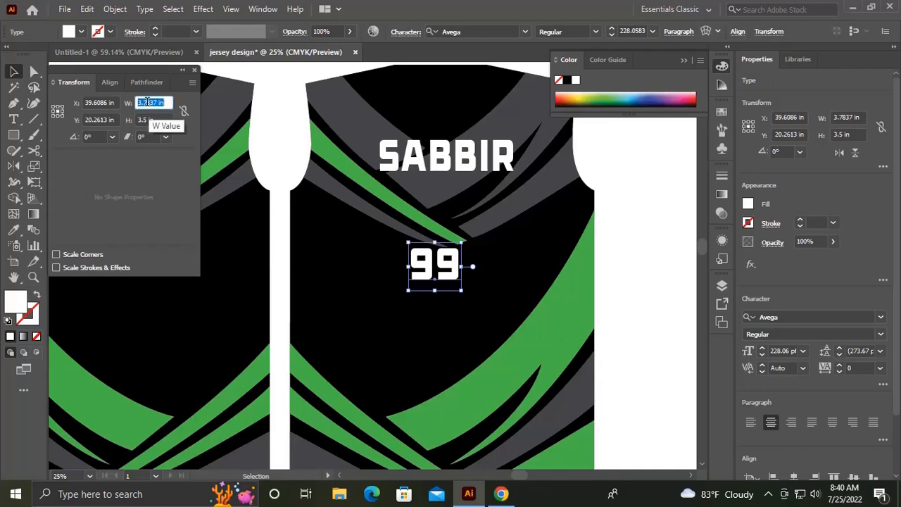
{"action": "type", "text": "10"}
{"action": "key", "text": "Tab"}
{"action": "type", "text": "1"}
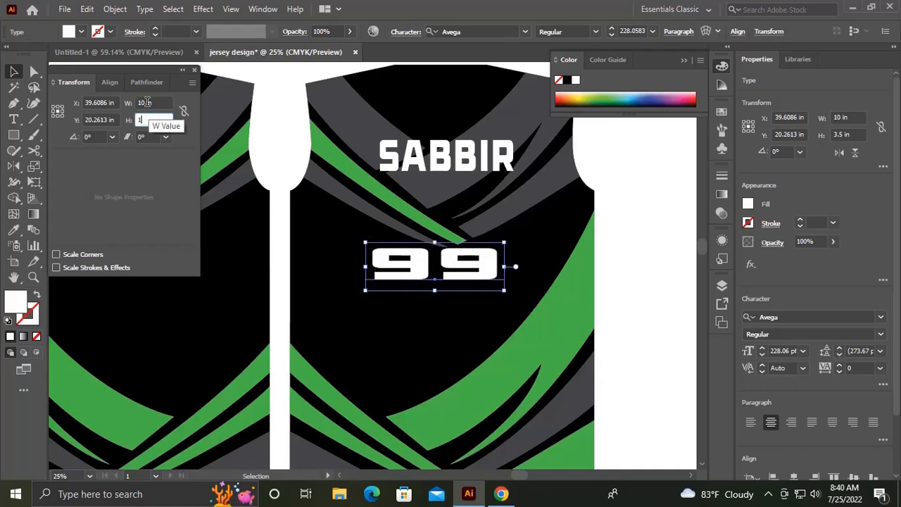
{"action": "key", "text": "Return"}
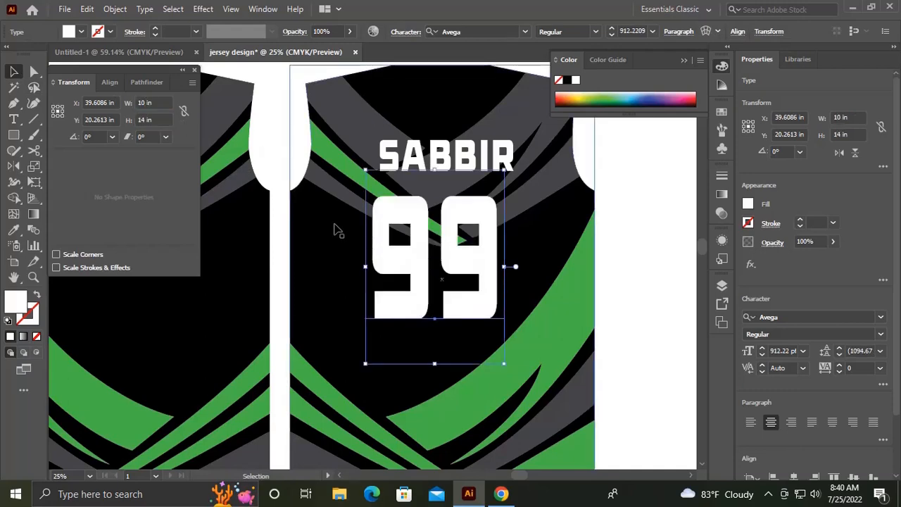
Step: Position the enlarged number 99 below the player's name with a gap between them
{"action": "left_click_drag", "start_coordinate": [426, 265], "coordinate": [438, 274]}
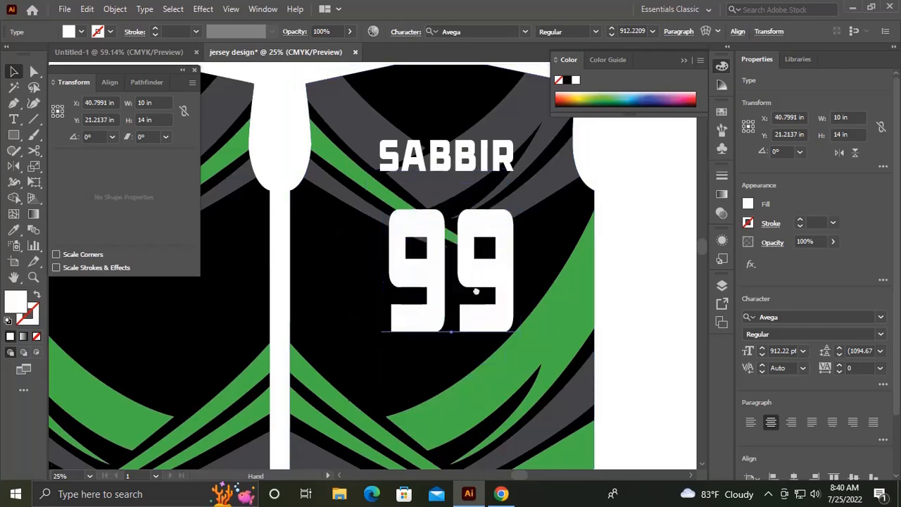
{"action": "scroll", "coordinate": [416, 223], "scroll_direction": "up", "scroll_amount": 3}
{"action": "scroll", "coordinate": [414, 223], "scroll_direction": "down", "scroll_amount": 1}
{"action": "scroll", "coordinate": [413, 226], "scroll_direction": "up", "scroll_amount": 1}
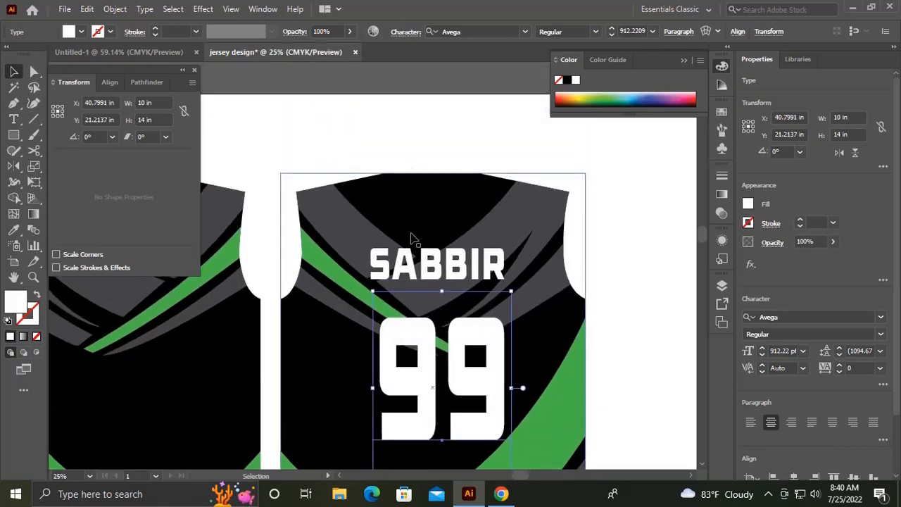
{"action": "scroll", "coordinate": [413, 237], "scroll_direction": "down", "scroll_amount": 1}
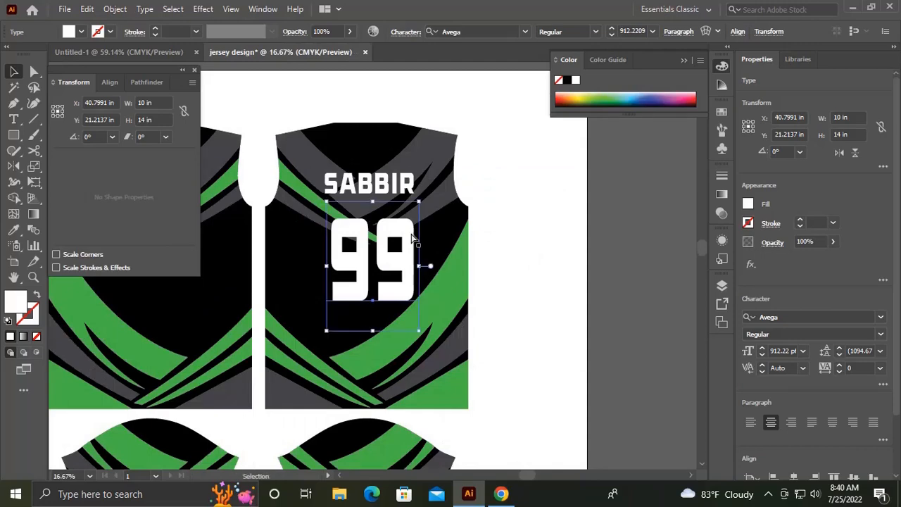
Step: Align the name, number and mirrored body piece on their horizontal centres and group them
{"action": "left_click_drag", "start_coordinate": [410, 233], "coordinate": [470, 259]}
{"action": "left_click_drag", "start_coordinate": [390, 100], "coordinate": [449, 211]}
{"action": "left_click", "coordinate": [443, 31]}
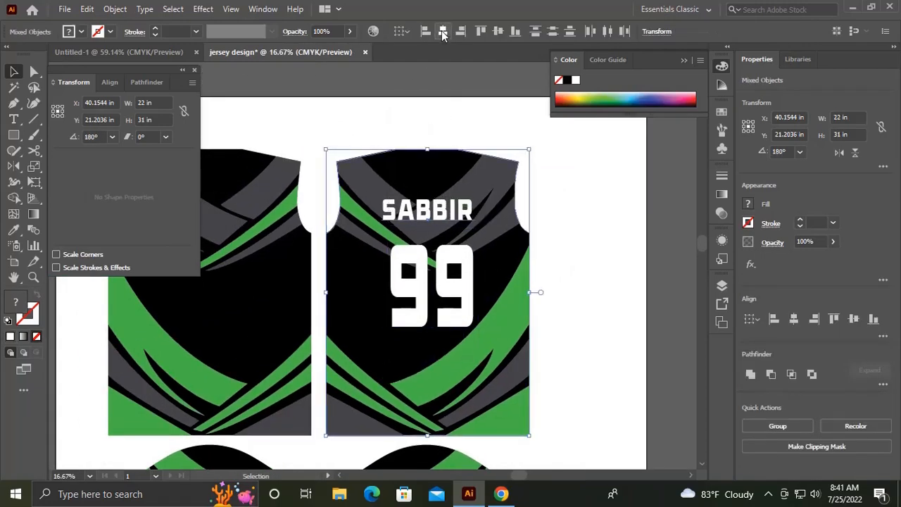
{"action": "key", "text": "ctrl+g"}
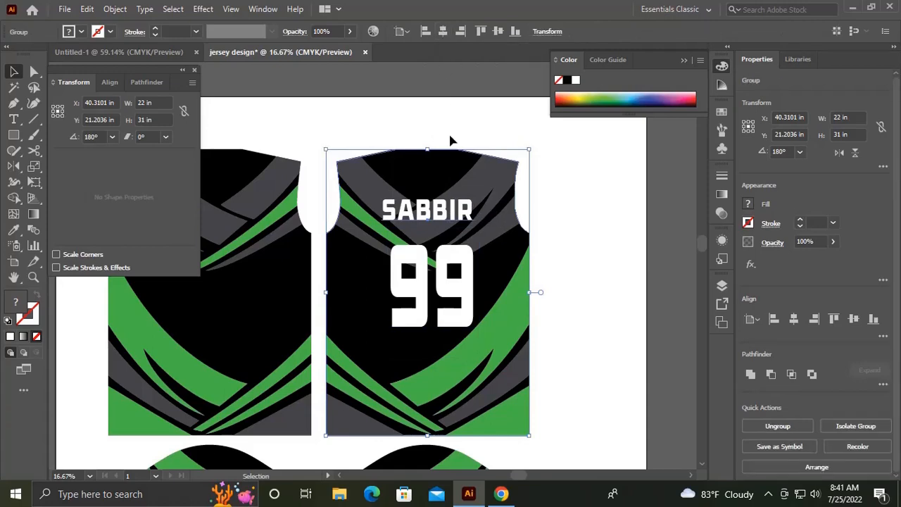
{"action": "left_click", "coordinate": [567, 221]}
{"action": "left_click_drag", "start_coordinate": [579, 179], "coordinate": [403, 344]}
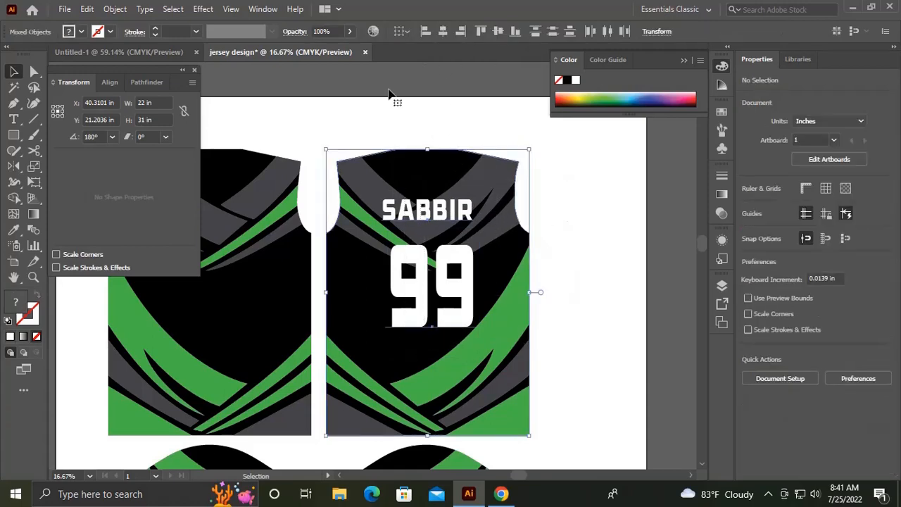
Step: Centre the player's name and number horizontally on the back body piece
{"action": "left_click", "coordinate": [443, 33]}
{"action": "left_click", "coordinate": [500, 34]}
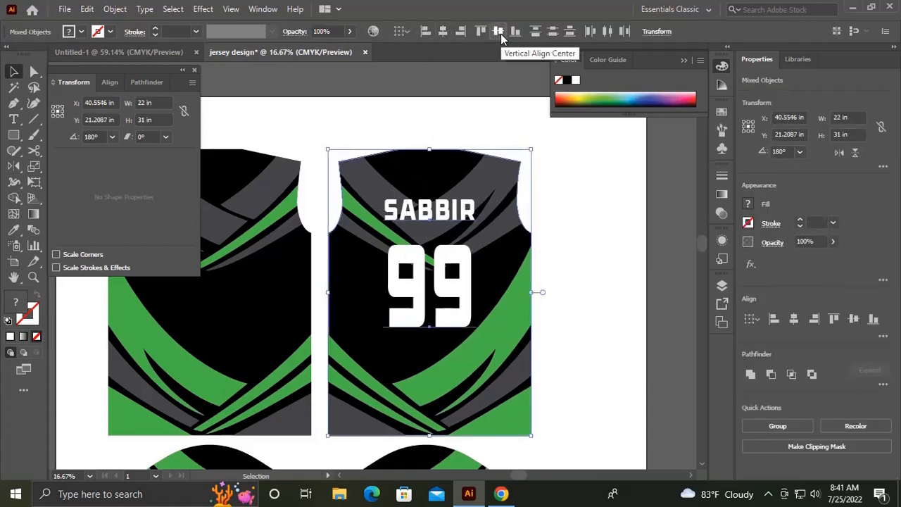
{"action": "left_click", "coordinate": [577, 197]}
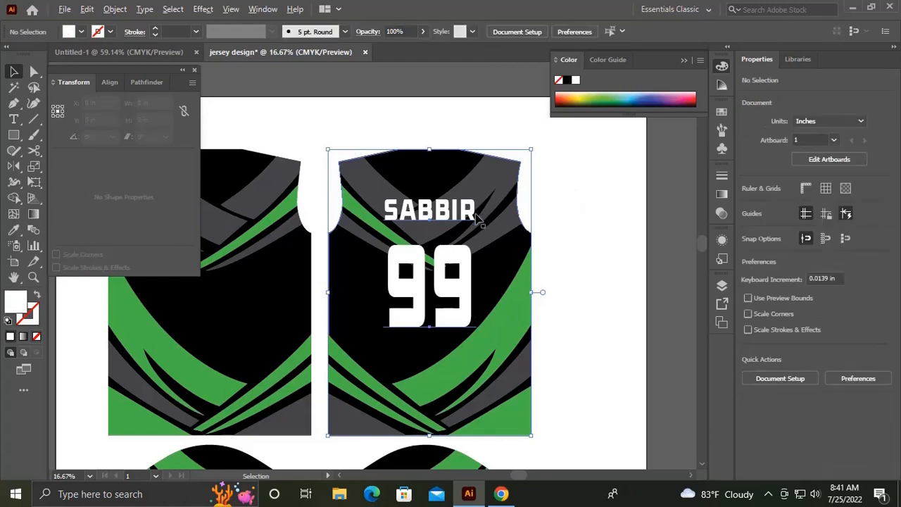
Step: Draw a rectangle about 21.1 in wide by 2.67 in high above the two body pieces and fill it with black
{"action": "scroll", "coordinate": [430, 226], "scroll_direction": "down", "scroll_amount": 2}
{"action": "left_click_drag", "start_coordinate": [401, 244], "coordinate": [421, 304]}
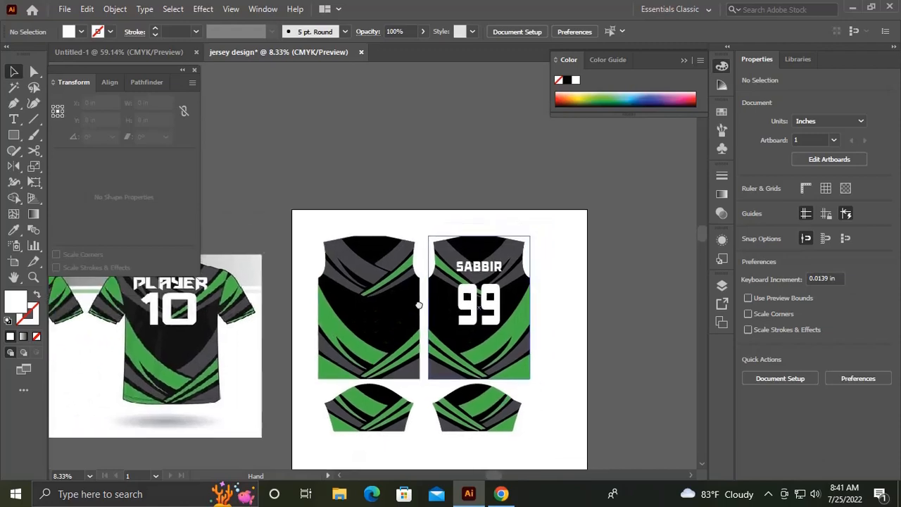
{"action": "scroll", "coordinate": [553, 310], "scroll_direction": "up", "scroll_amount": 2}
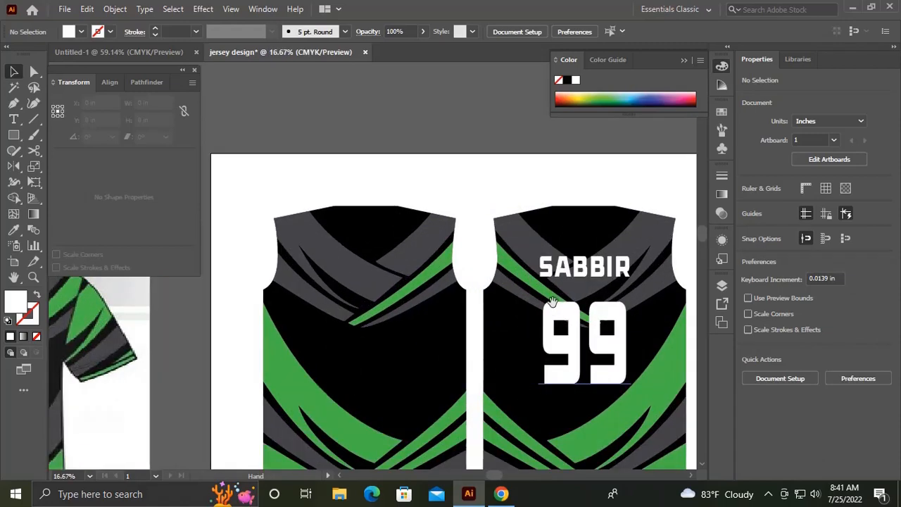
{"action": "left_click_drag", "start_coordinate": [552, 303], "coordinate": [489, 350]}
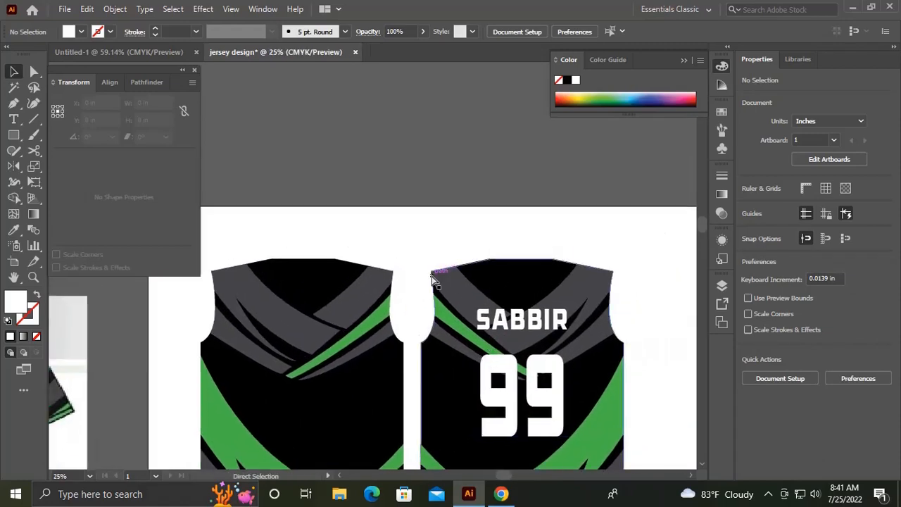
{"action": "scroll", "coordinate": [432, 280], "scroll_direction": "up", "scroll_amount": 1}
{"action": "left_click_drag", "start_coordinate": [431, 278], "coordinate": [416, 353]}
{"action": "left_click_drag", "start_coordinate": [354, 362], "coordinate": [343, 376]}
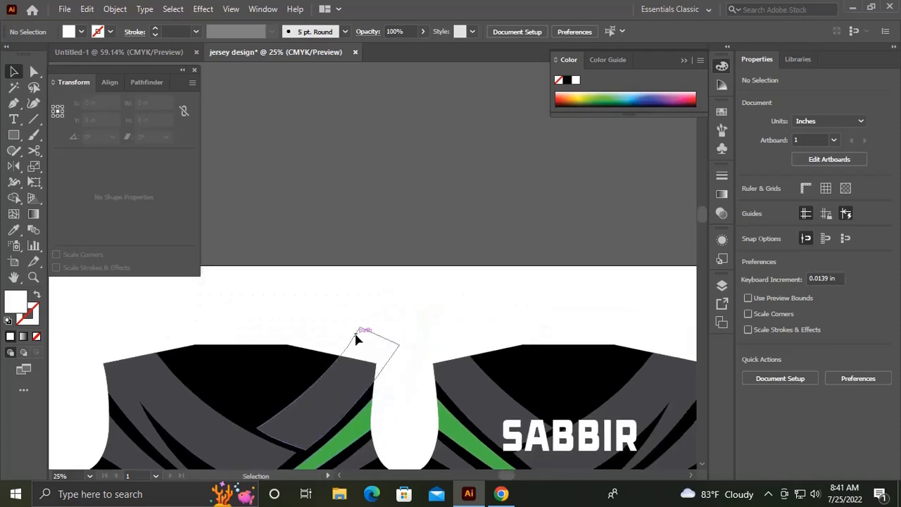
{"action": "key", "text": "m"}
{"action": "mouse_move", "coordinate": [245, 302]}
{"action": "left_mouse_down"}
{"action": "mouse_move", "coordinate": [381, 328]}
{"action": "mouse_move", "coordinate": [582, 336]}
{"action": "mouse_move", "coordinate": [536, 338]}
{"action": "left_mouse_up"}
{"action": "scroll", "coordinate": [416, 307], "scroll_direction": "down", "scroll_amount": 3}
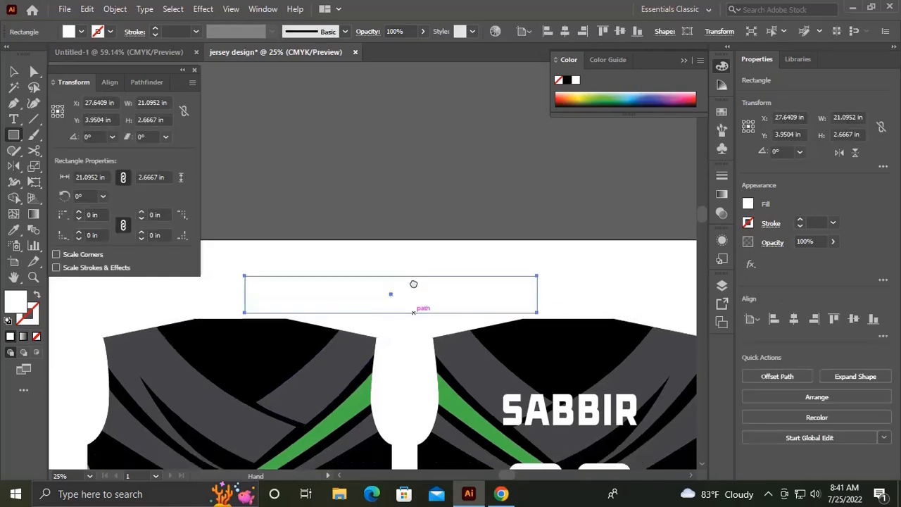
{"action": "left_click", "coordinate": [567, 79]}
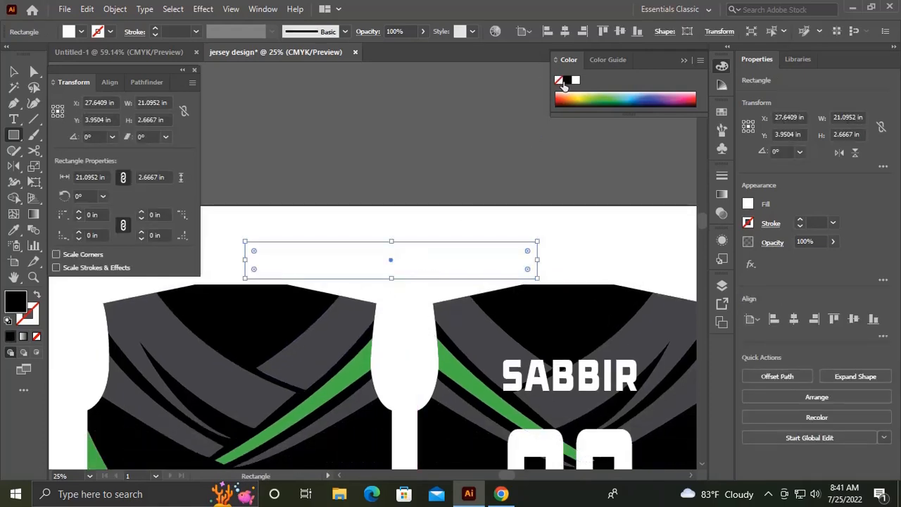
Step: Add the text COLLAR on the black rectangle, enlarge it to about 3 in wide and fill it with white
{"action": "key", "text": "t"}
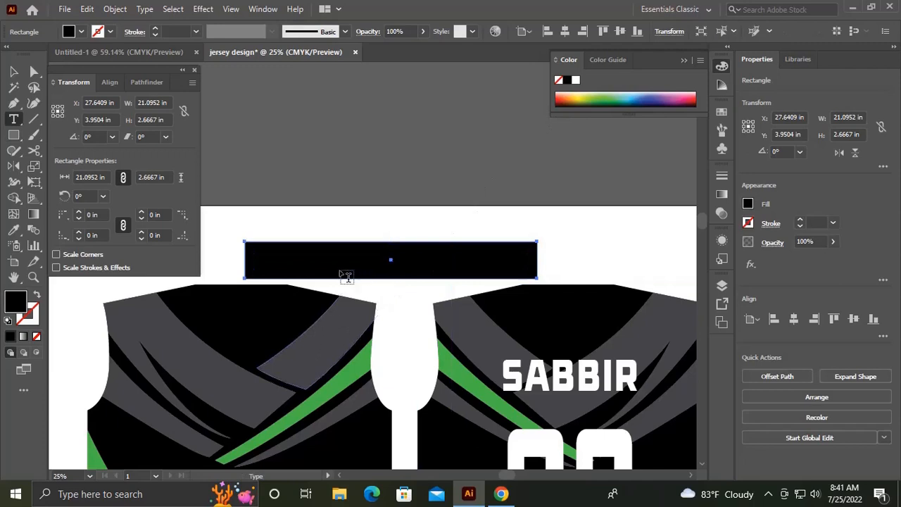
{"action": "left_click", "coordinate": [343, 263]}
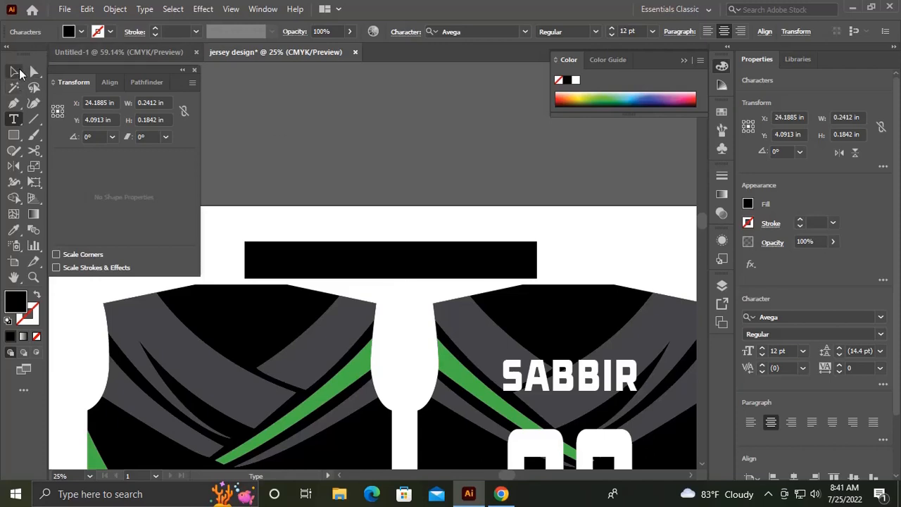
{"action": "key", "text": "Escape"}
{"action": "left_click_drag", "start_coordinate": [350, 268], "coordinate": [415, 280]}
{"action": "left_click", "coordinate": [576, 81]}
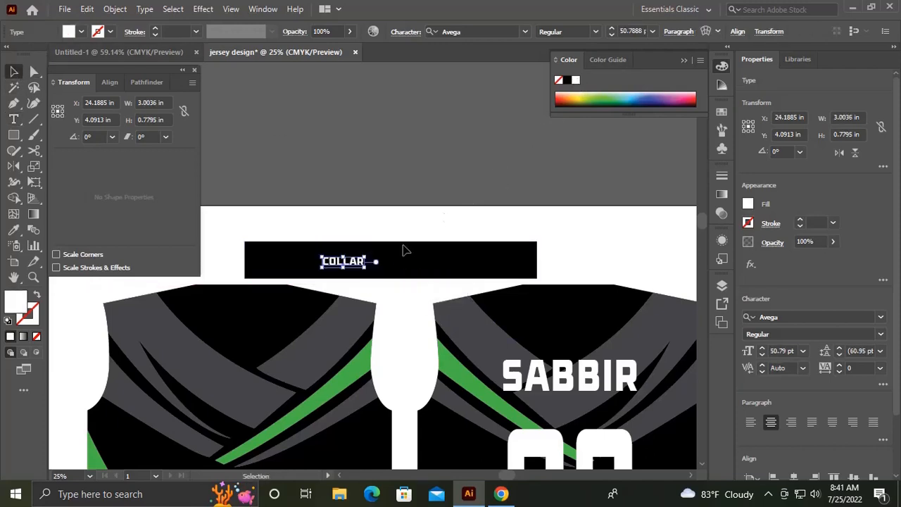
Step: Enlarge the COLLAR text until it spans the middle half of the black rectangle and nearly fills its height
{"action": "left_click_drag", "start_coordinate": [362, 272], "coordinate": [391, 282]}
{"action": "key", "text": "ctrl+z"}
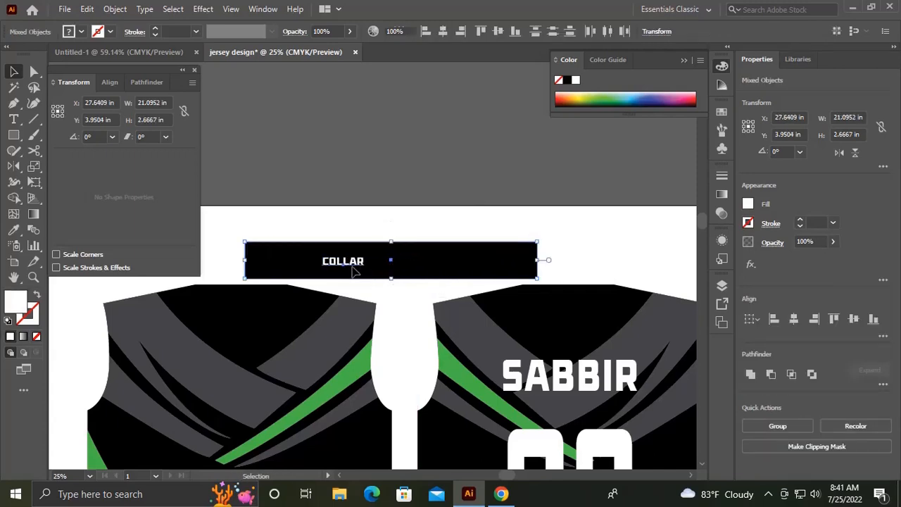
{"action": "left_click", "coordinate": [382, 232]}
{"action": "left_click", "coordinate": [360, 266]}
{"action": "left_click_drag", "start_coordinate": [365, 269], "coordinate": [458, 262]}
Step: Group the COLLAR text with the black rectangle
{"action": "left_click_drag", "start_coordinate": [366, 206], "coordinate": [413, 283]}
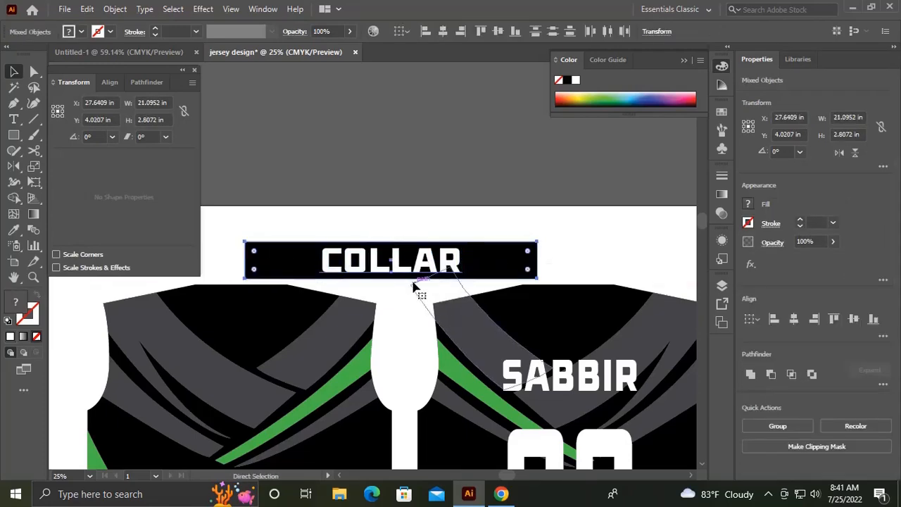
{"action": "key", "text": "ctrl+g"}
{"action": "left_click", "coordinate": [403, 212]}
{"action": "scroll", "coordinate": [441, 314], "scroll_direction": "down", "scroll_amount": 1}
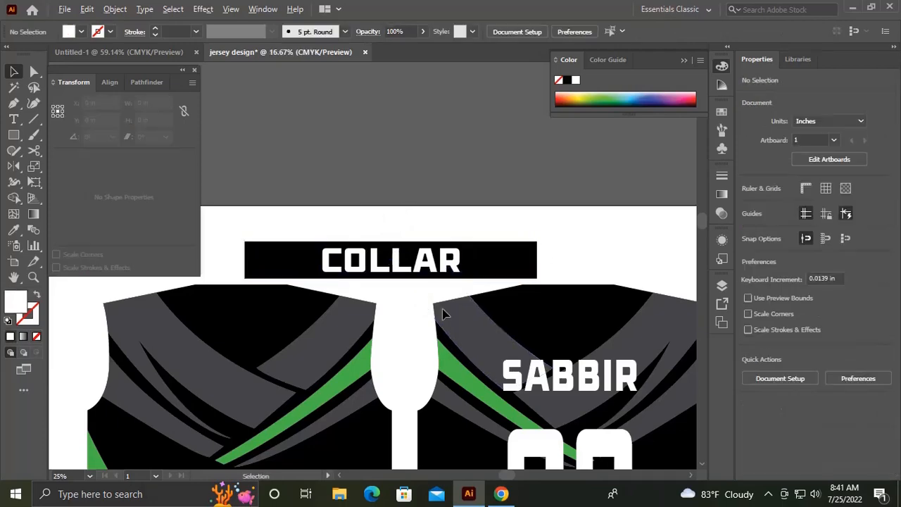
{"action": "scroll", "coordinate": [441, 315], "scroll_direction": "down", "scroll_amount": 2}
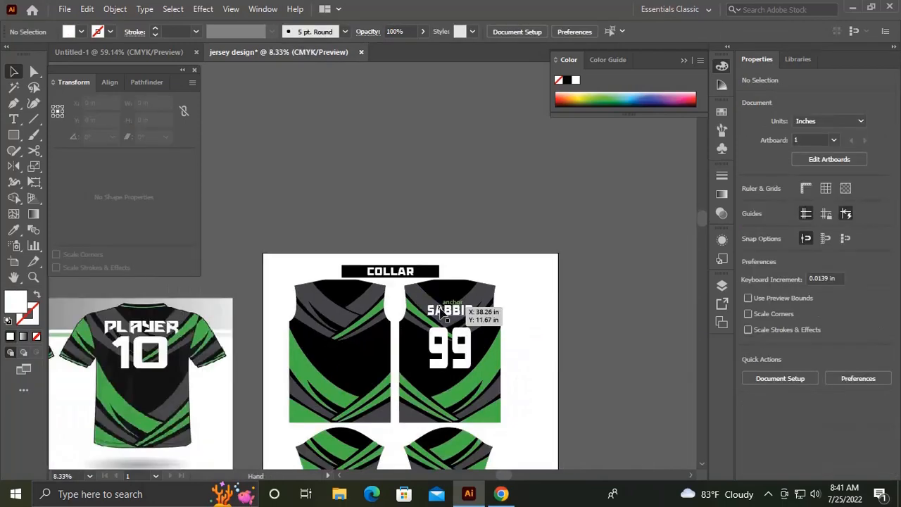
{"action": "scroll", "coordinate": [453, 246], "scroll_direction": "down", "scroll_amount": 2}
{"action": "left_click_drag", "start_coordinate": [547, 330], "coordinate": [547, 306]}
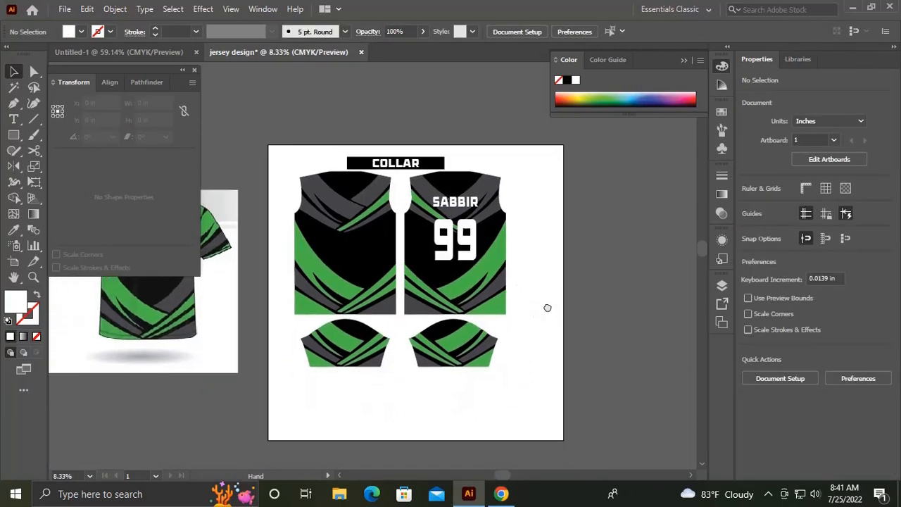
{"action": "scroll", "coordinate": [547, 305], "scroll_direction": "up", "scroll_amount": 1}
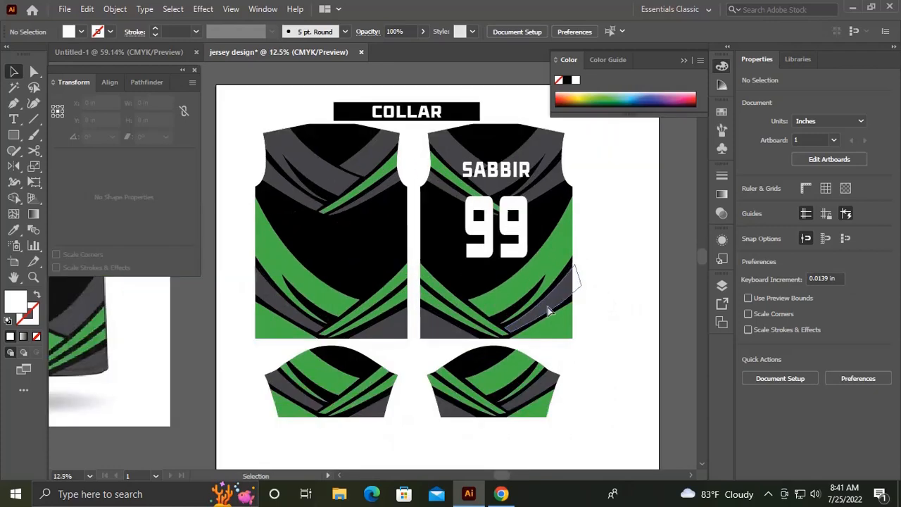
{"action": "left_click_drag", "start_coordinate": [548, 308], "coordinate": [551, 319]}
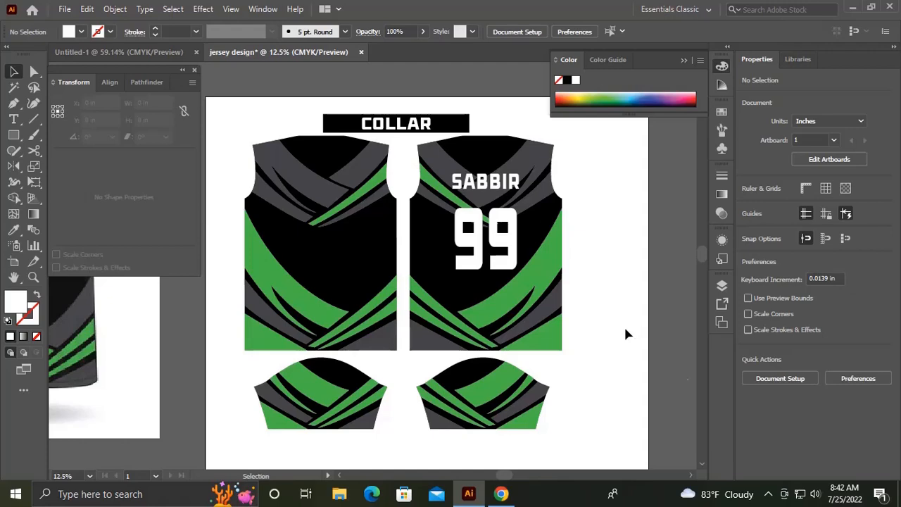
{"action": "left_click", "coordinate": [768, 494]}
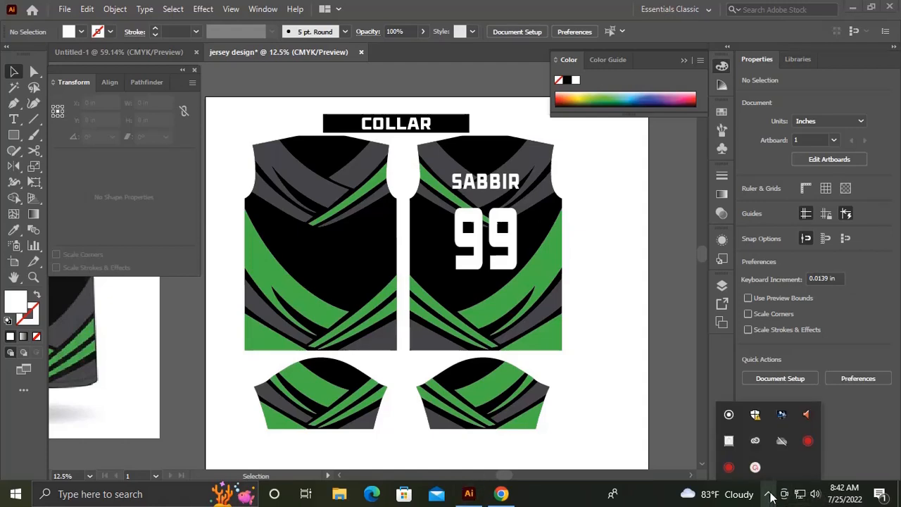